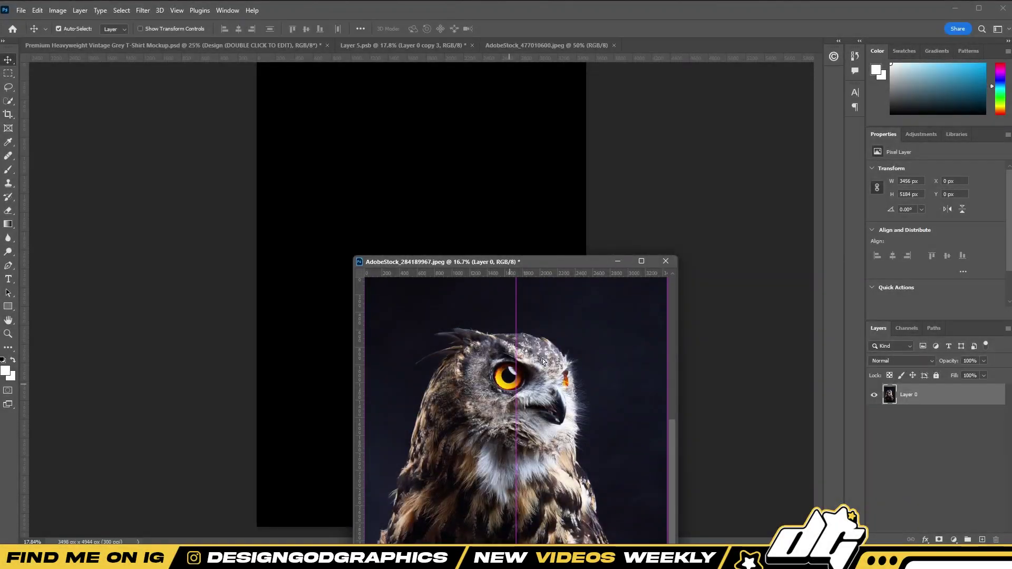
- Drag the owl photo onto the Layer 5.psb canvas so it becomes a new layer
{"action": "left_click_drag", "start_coordinate": [542, 361], "coordinate": [450, 320]}
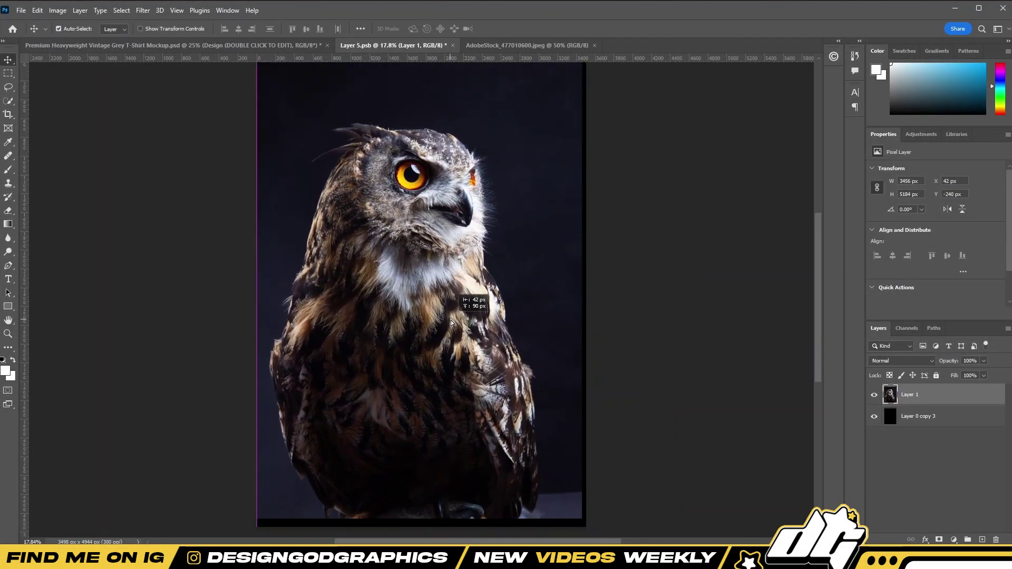
- Enhance the owl with Topaz Adjust 5 and remove its background
{"action": "left_click", "coordinate": [143, 10]}
{"action": "left_click", "coordinate": [280, 254]}
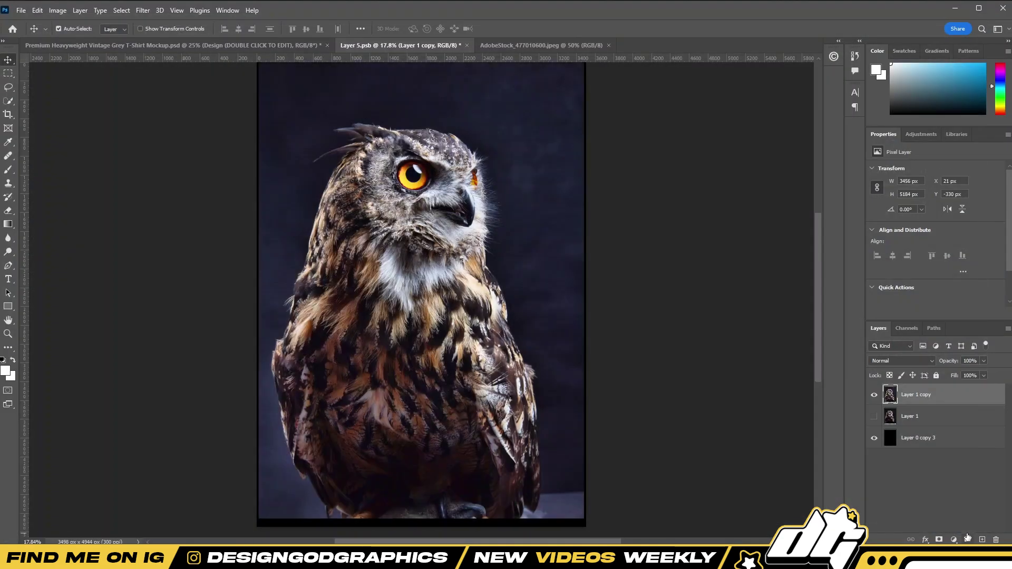
{"action": "left_click", "coordinate": [216, 10]}
{"action": "left_click", "coordinate": [247, 448]}
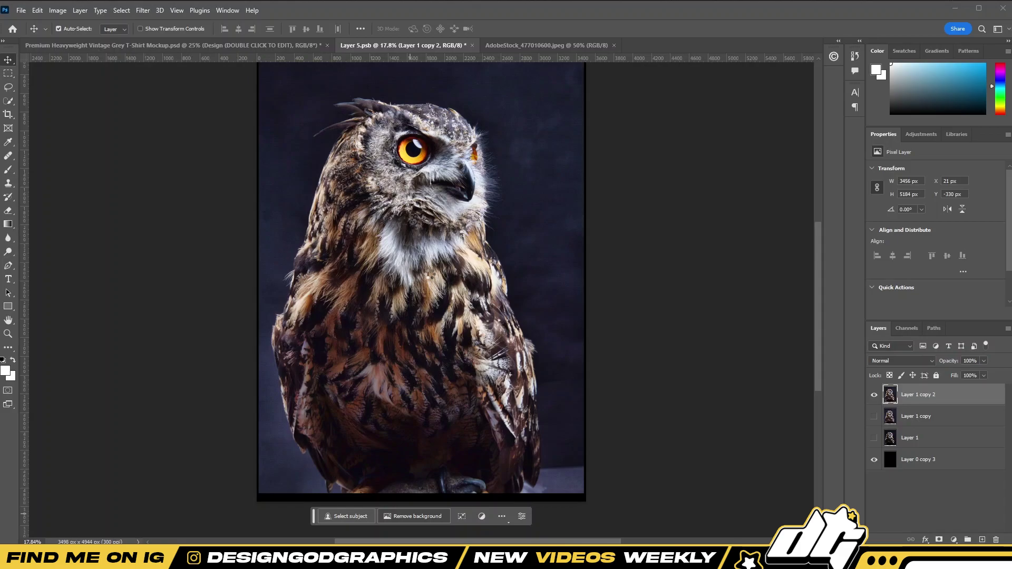
{"action": "left_click", "coordinate": [872, 417]}
{"action": "left_click", "coordinate": [871, 416]}
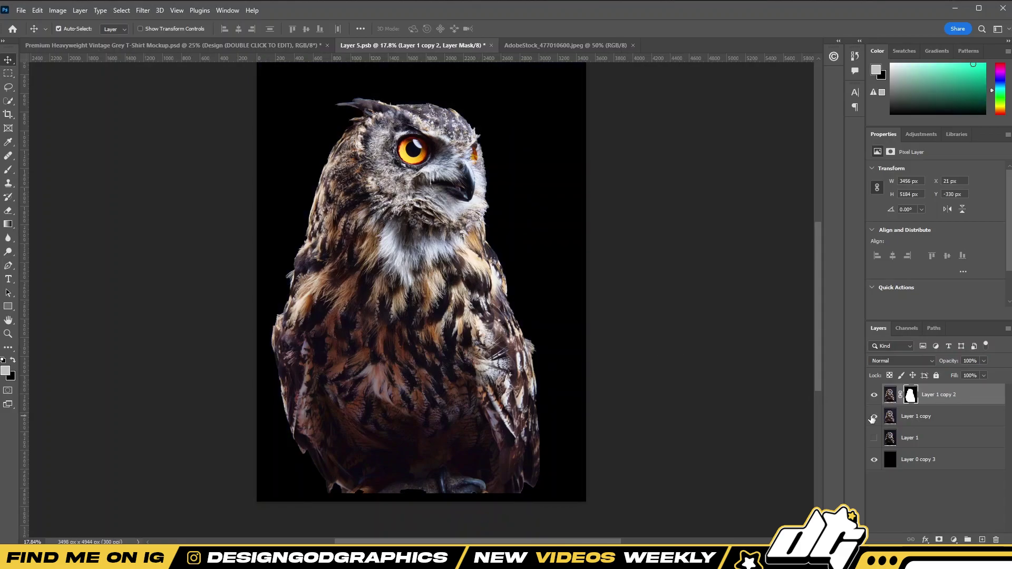
{"action": "left_click", "coordinate": [872, 416]}
{"action": "left_click", "coordinate": [872, 417]}
{"action": "left_click", "coordinate": [871, 416]}
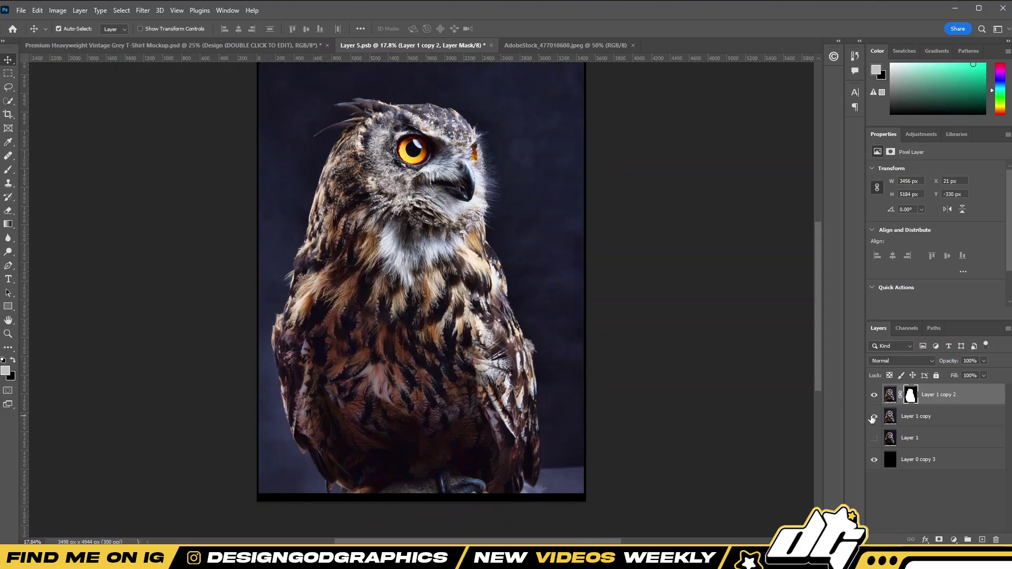
- Copy a patch around the owl's head tufts, merge it into the cutout, and rasterize the layer
{"action": "left_click", "coordinate": [901, 421]}
{"action": "left_click_drag", "start_coordinate": [309, 130], "coordinate": [399, 174]}
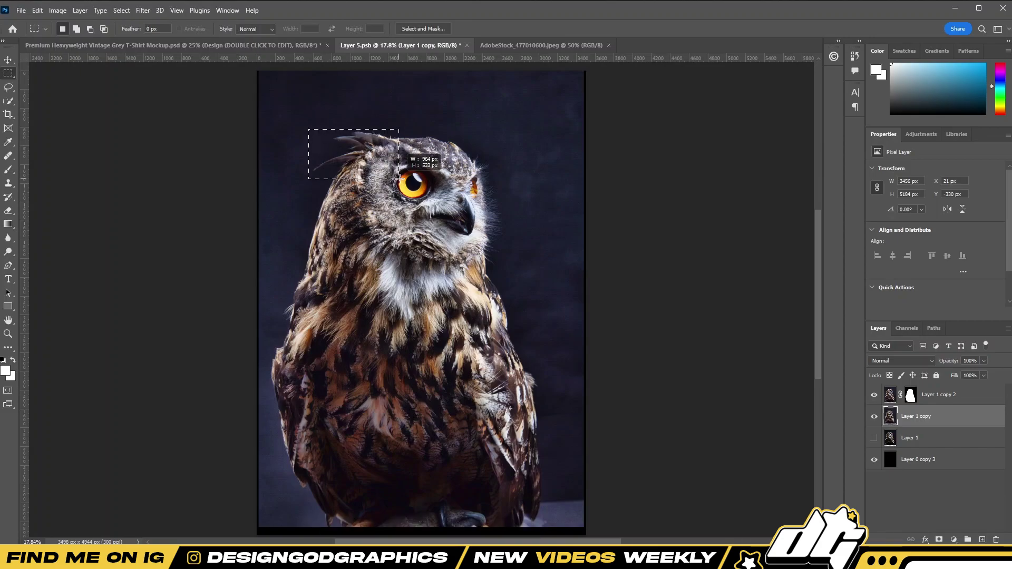
{"action": "left_click", "coordinate": [873, 416]}
{"action": "right_click", "coordinate": [966, 397]}
{"action": "left_click", "coordinate": [910, 276]}
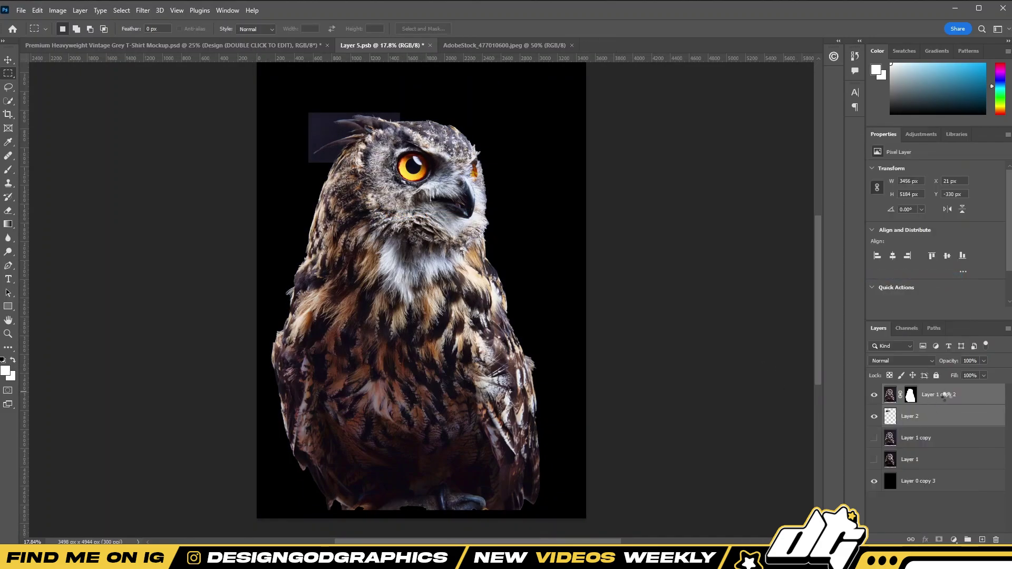
{"action": "right_click", "coordinate": [945, 400]}
{"action": "left_click", "coordinate": [916, 376]}
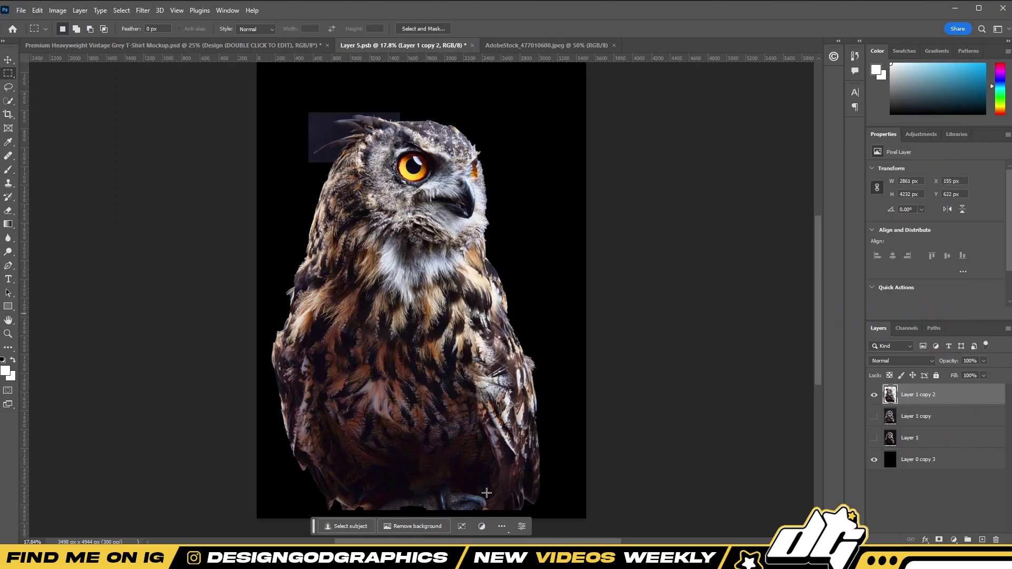
- Size the Eraser brush and erase stray background along the owl's edge
{"action": "key", "text": "e"}
{"action": "scroll", "coordinate": [216, 277], "scroll_direction": "up", "scroll_amount": 3}
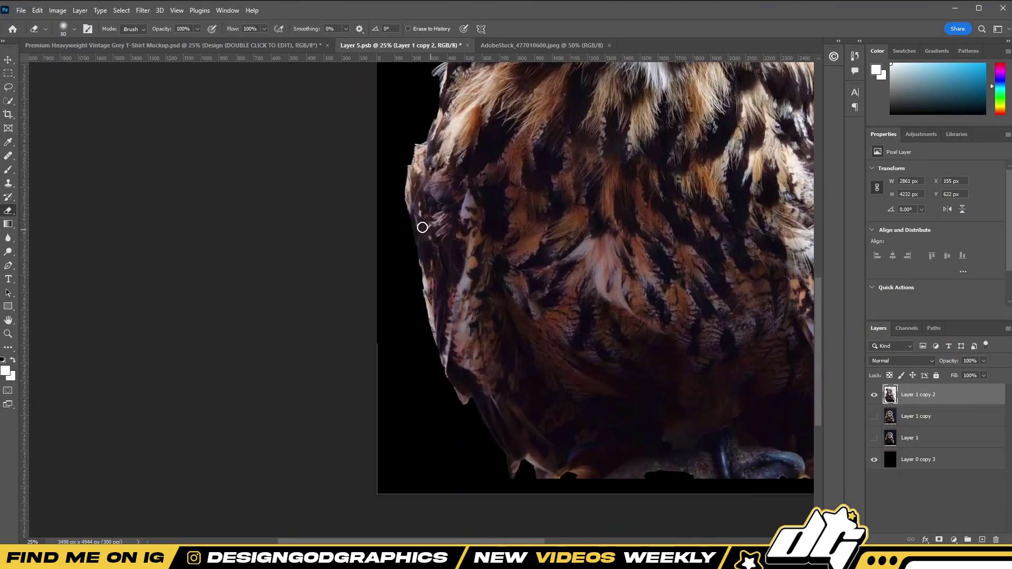
{"action": "key", "text": "bracketright"}
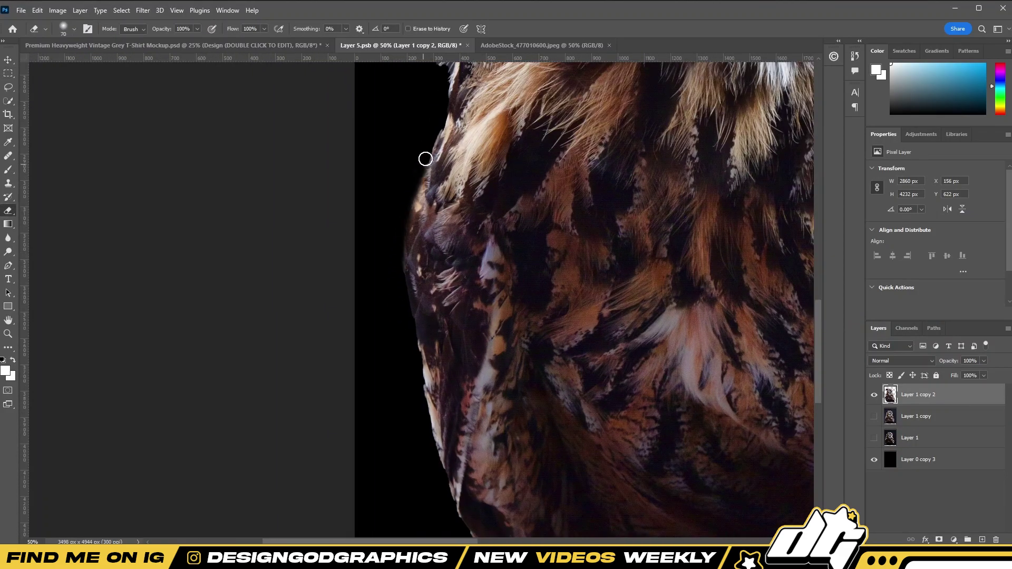
{"action": "scroll", "coordinate": [425, 159], "scroll_direction": "down", "scroll_amount": 3}
{"action": "scroll", "coordinate": [461, 400], "scroll_direction": "down", "scroll_amount": 3}
{"action": "key", "text": "bracketleft"}
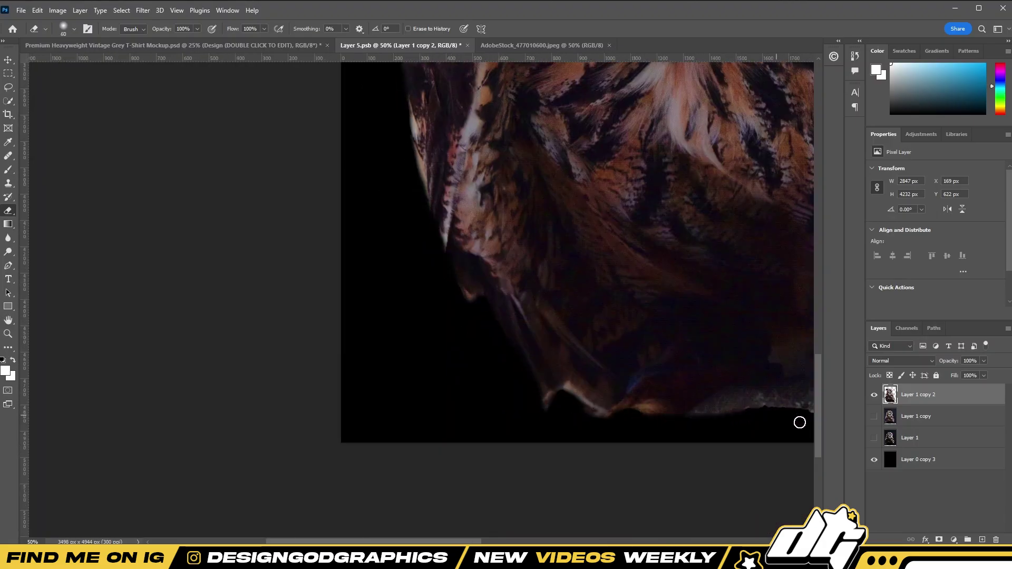
{"action": "scroll", "coordinate": [799, 422], "scroll_direction": "down", "scroll_amount": 3}
{"action": "scroll", "coordinate": [659, 406], "scroll_direction": "up", "scroll_amount": 5}
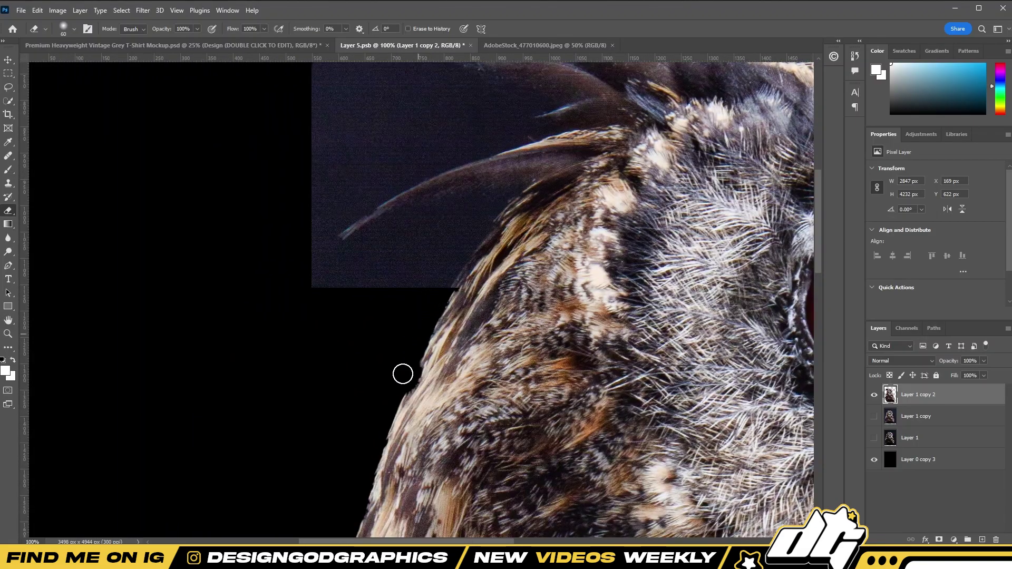
{"action": "scroll", "coordinate": [411, 421], "scroll_direction": "down", "scroll_amount": 5}
{"action": "scroll", "coordinate": [416, 448], "scroll_direction": "left", "scroll_amount": 2}
{"action": "key", "text": "bracketleft"}
{"action": "key", "text": "bracketleft"}
{"action": "left_click_drag", "start_coordinate": [428, 405], "coordinate": [405, 381]}
{"action": "scroll", "coordinate": [405, 381], "scroll_direction": "down", "scroll_amount": 1}
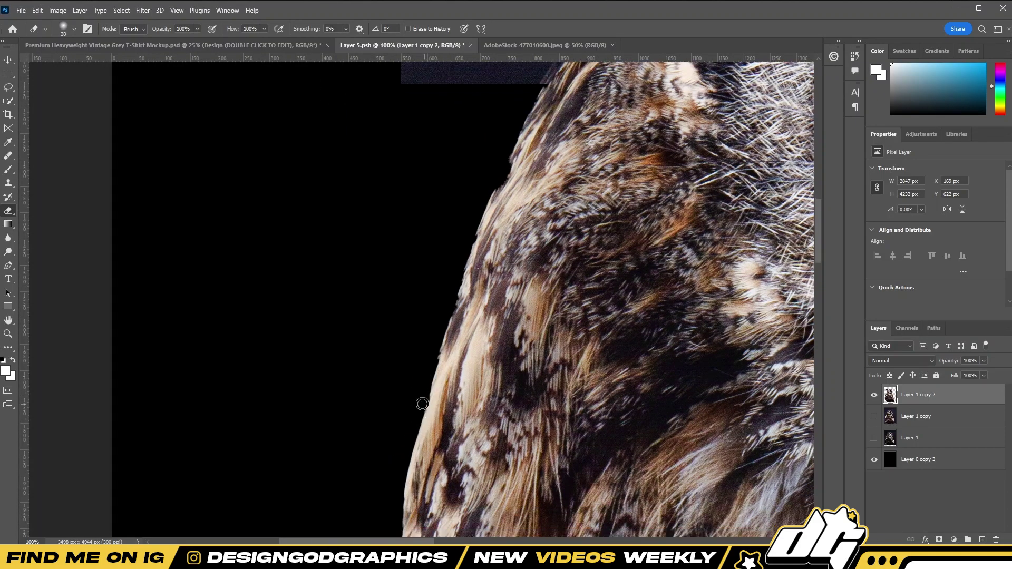
{"action": "scroll", "coordinate": [422, 403], "scroll_direction": "up", "scroll_amount": 1}
- Erase the black band and dark-blue patches around the head tufts with a larger hard eraser
{"action": "left_click_drag", "start_coordinate": [557, 109], "coordinate": [520, 350]}
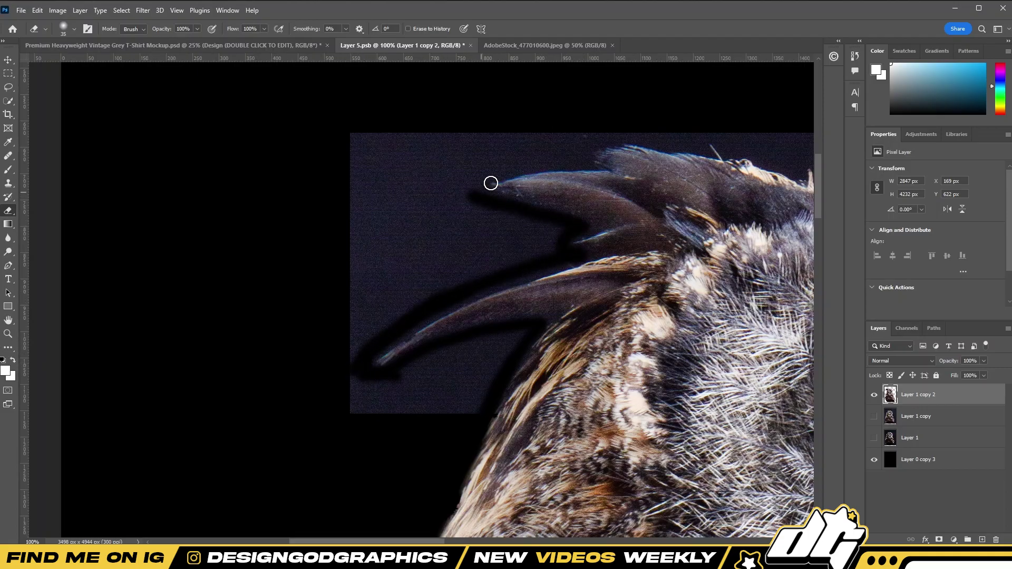
{"action": "left_click_drag", "start_coordinate": [733, 158], "coordinate": [560, 204]}
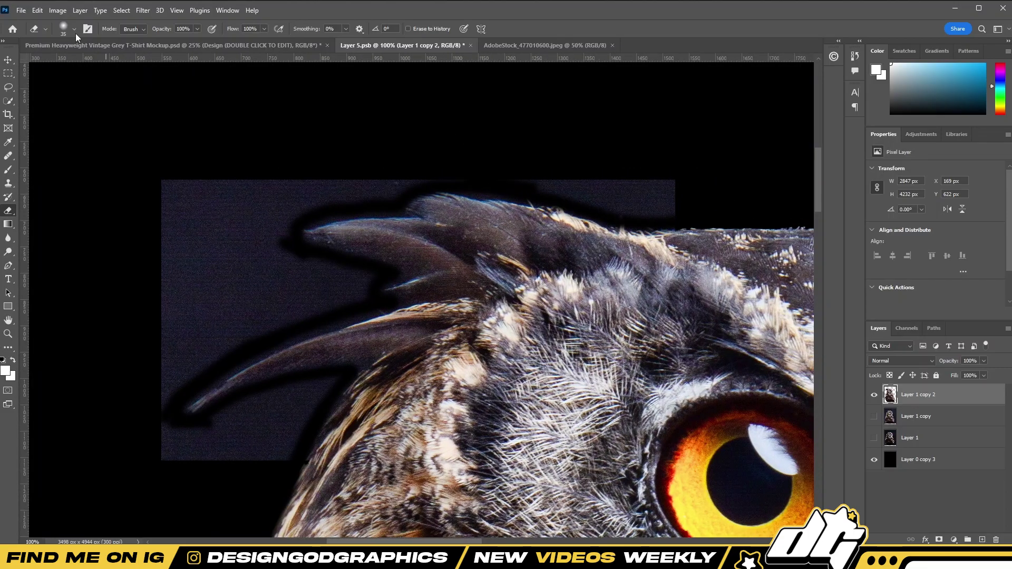
{"action": "left_click", "coordinate": [63, 28]}
{"action": "mouse_move", "coordinate": [287, 211]}
{"action": "left_mouse_down"}
{"action": "mouse_move", "coordinate": [185, 210]}
{"action": "mouse_move", "coordinate": [310, 294]}
{"action": "mouse_move", "coordinate": [131, 383]}
{"action": "left_mouse_up"}
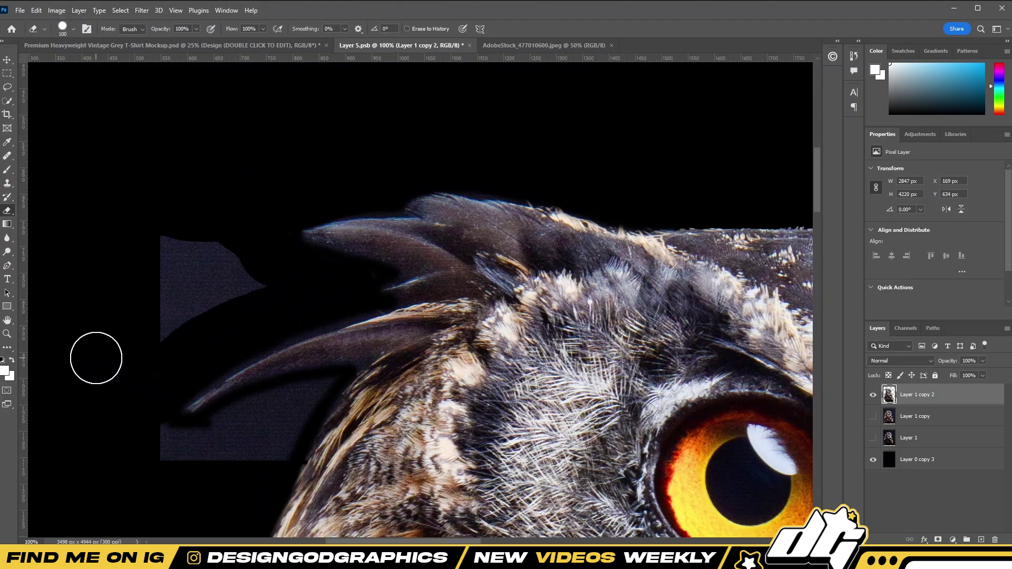
{"action": "left_click_drag", "start_coordinate": [212, 306], "coordinate": [200, 226]}
{"action": "scroll", "coordinate": [158, 369], "scroll_direction": "down", "scroll_amount": 2}
{"action": "left_click_drag", "start_coordinate": [150, 414], "coordinate": [284, 391]}
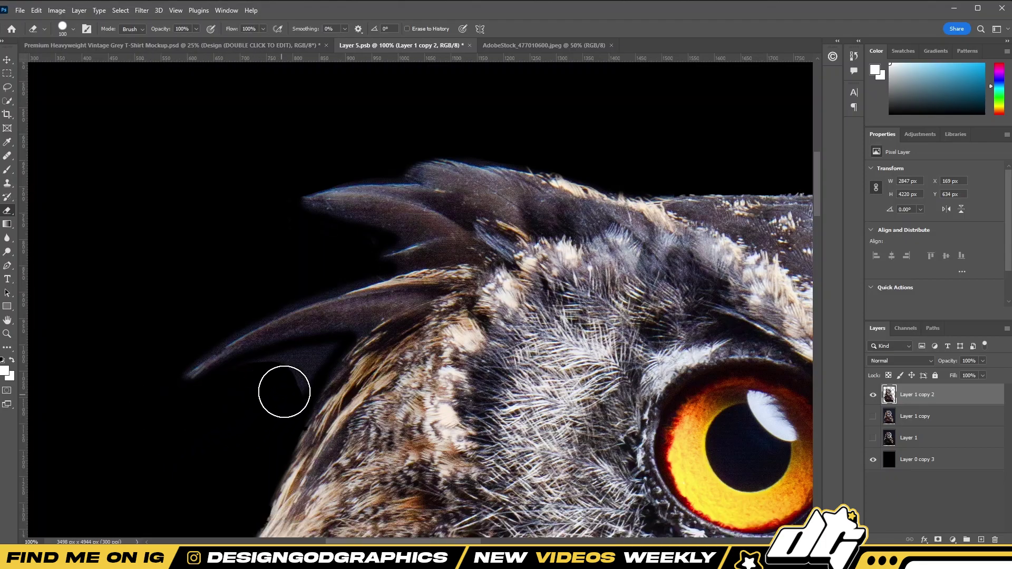
- Switch the eraser to a soft brush and fit the whole owl on screen
{"action": "key", "text": "ctrl+0"}
{"action": "left_click", "coordinate": [73, 28]}
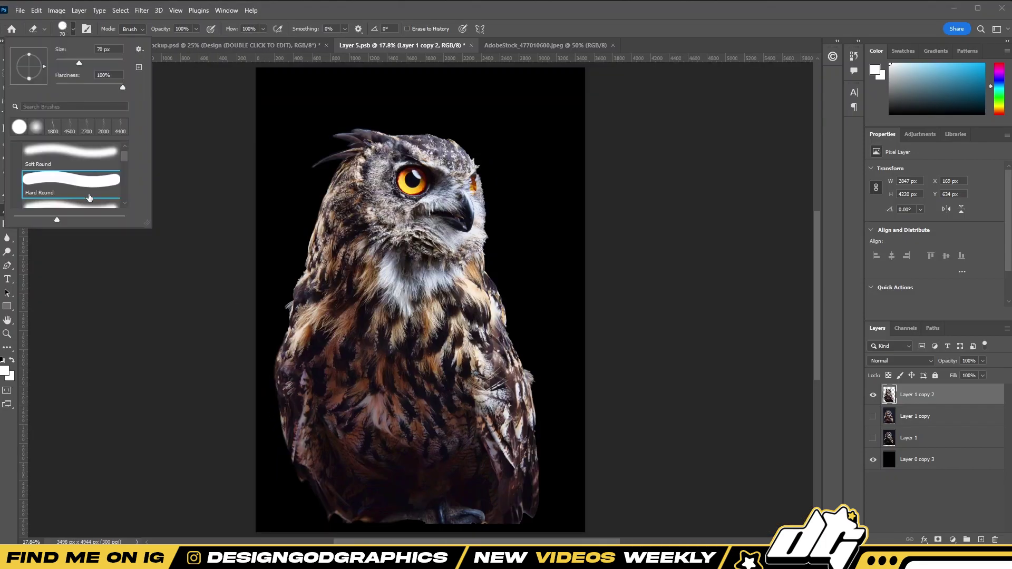
{"action": "left_click", "coordinate": [32, 121]}
{"action": "scroll", "coordinate": [547, 263], "scroll_direction": "up", "scroll_amount": 2}
{"action": "mouse_move", "coordinate": [527, 211]}
{"action": "left_mouse_down"}
{"action": "mouse_move", "coordinate": [547, 182]}
{"action": "mouse_move", "coordinate": [598, 377]}
{"action": "left_mouse_up"}
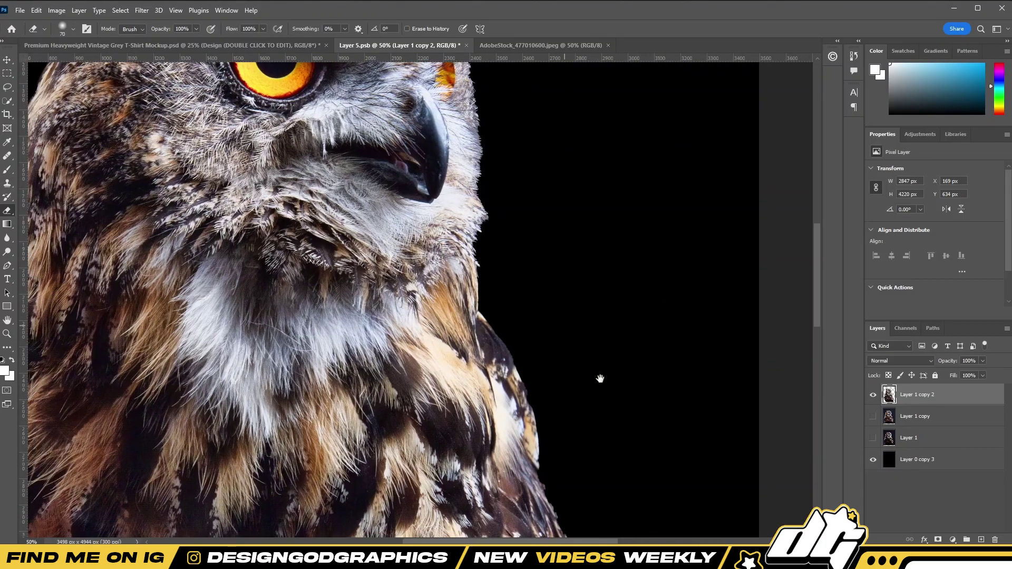
{"action": "key", "text": "ctrl+0"}
- Add a threshold version of the owl and merge it into one layer
{"action": "key", "text": "ctrl+j"}
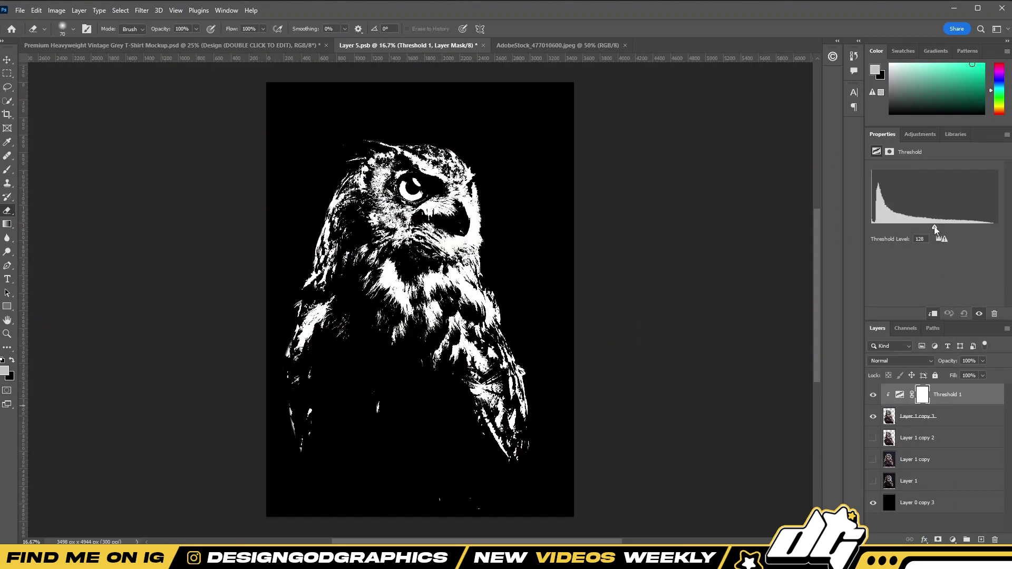
{"action": "right_click", "coordinate": [950, 414]}
{"action": "left_click", "coordinate": [898, 440]}
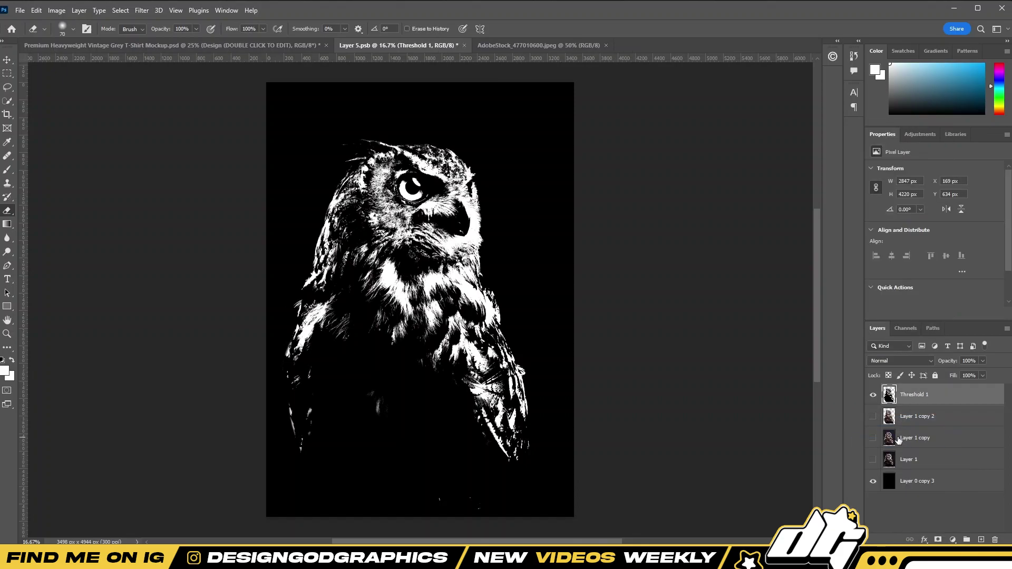
- Give the threshold owl a deep violet Color Overlay in Multiply mode
{"action": "double_click", "coordinate": [948, 395]}
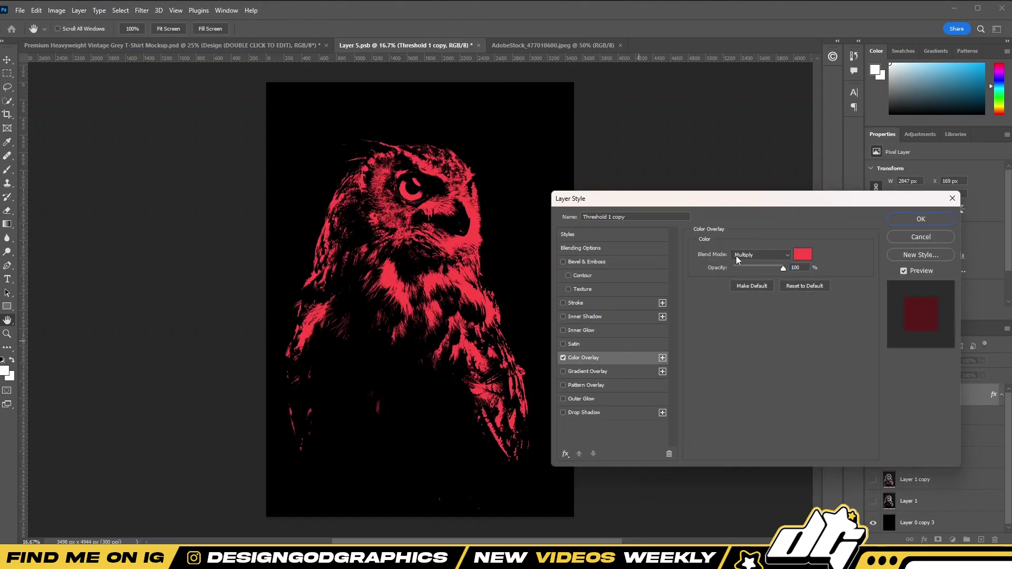
{"action": "left_click", "coordinate": [761, 254]}
{"action": "left_click", "coordinate": [803, 255]}
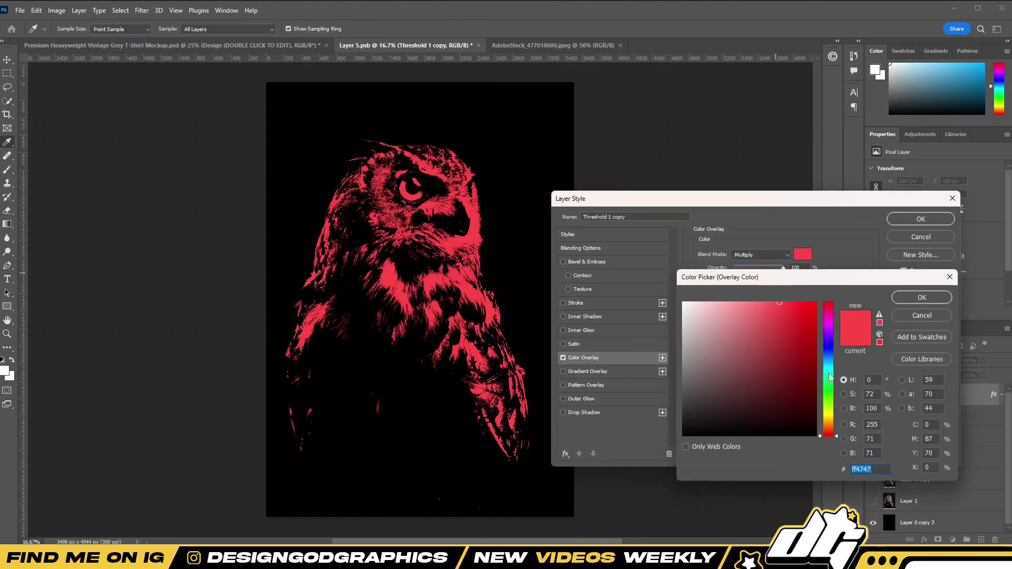
{"action": "mouse_move", "coordinate": [803, 326]}
{"action": "left_mouse_down"}
{"action": "mouse_move", "coordinate": [804, 308]}
{"action": "mouse_move", "coordinate": [828, 334]}
{"action": "left_mouse_up"}
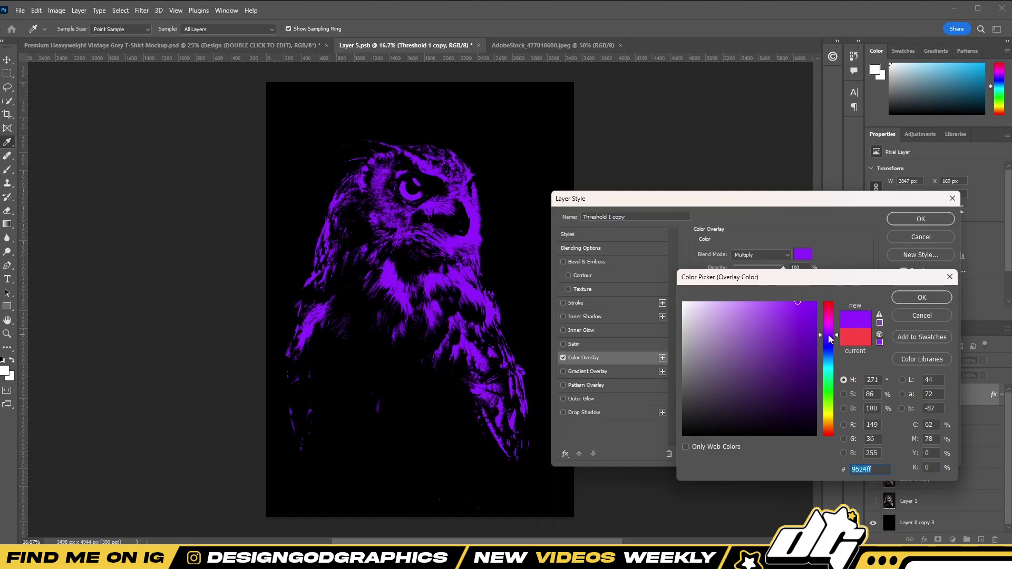
{"action": "key", "text": "Return"}
{"action": "key", "text": "Return"}
- Fade out the owl's bottom edge with a soft eraser, keeping the background black
{"action": "left_click", "coordinate": [919, 522]}
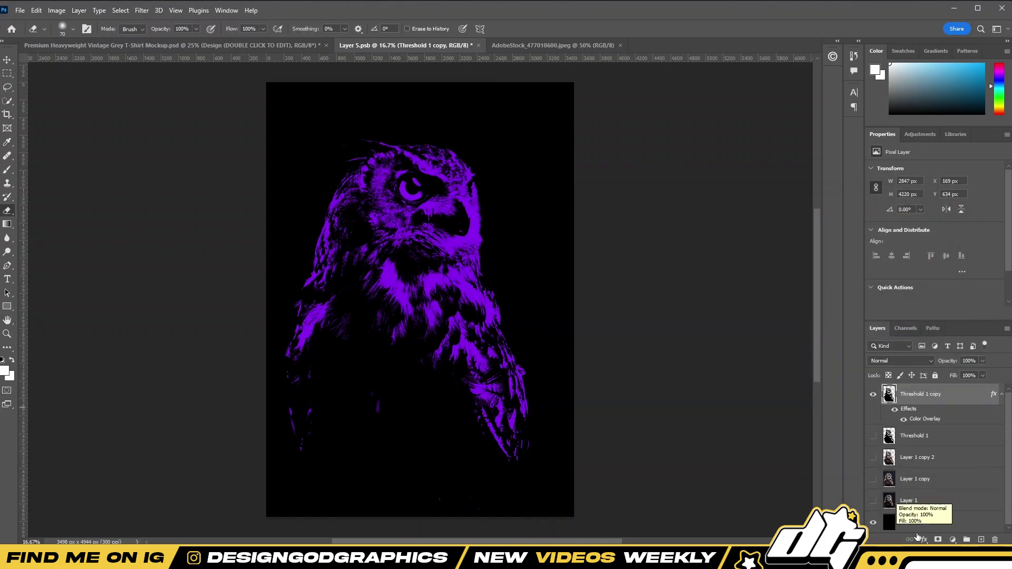
{"action": "key", "text": "ctrl+i"}
{"action": "scroll", "coordinate": [406, 463], "scroll_direction": "down", "scroll_amount": 1}
{"action": "key", "text": "bracketright"}
{"action": "key", "text": "bracketright"}
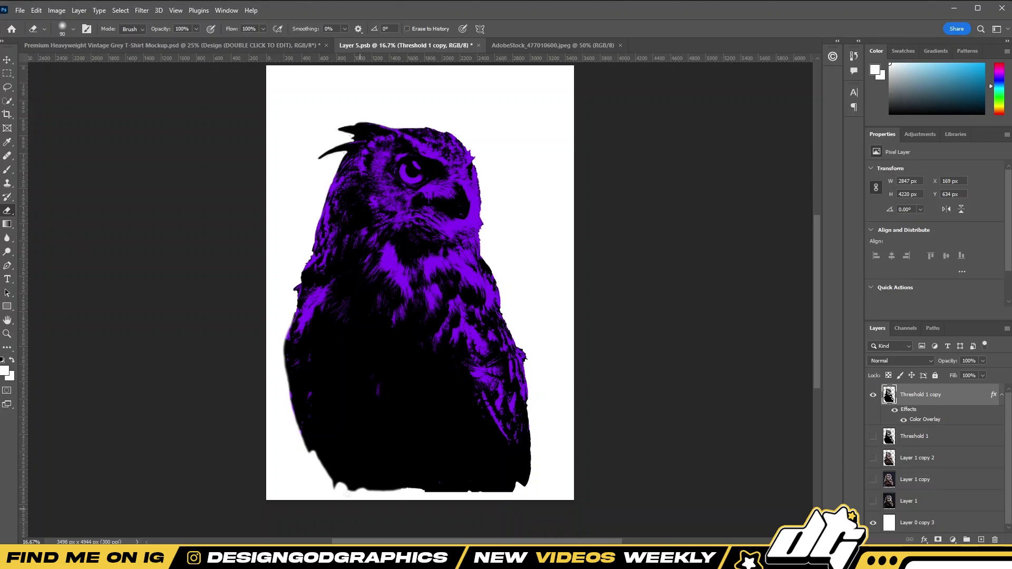
{"action": "key", "text": "bracketleft"}
{"action": "mouse_move", "coordinate": [291, 474]}
{"action": "left_mouse_down"}
{"action": "mouse_move", "coordinate": [595, 475]}
{"action": "mouse_move", "coordinate": [279, 452]}
{"action": "left_mouse_up"}
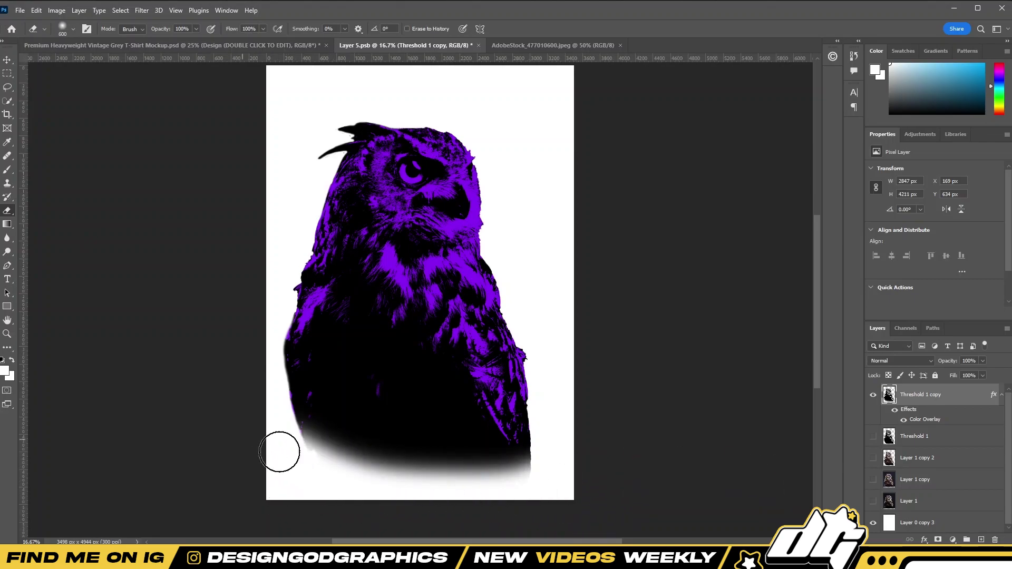
{"action": "left_click", "coordinate": [917, 522]}
{"action": "key", "text": "ctrl+i"}
{"action": "left_click", "coordinate": [917, 394]}
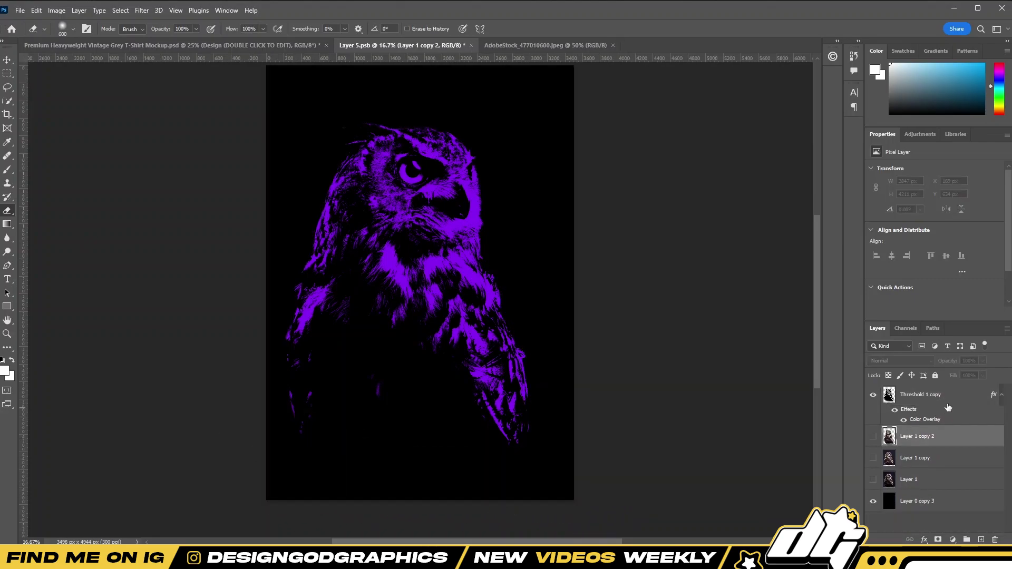
- Give the lower owl copy a yellow Color Overlay and show the violet owl above it
{"action": "double_click", "coordinate": [898, 406]}
{"action": "key", "text": "Escape"}
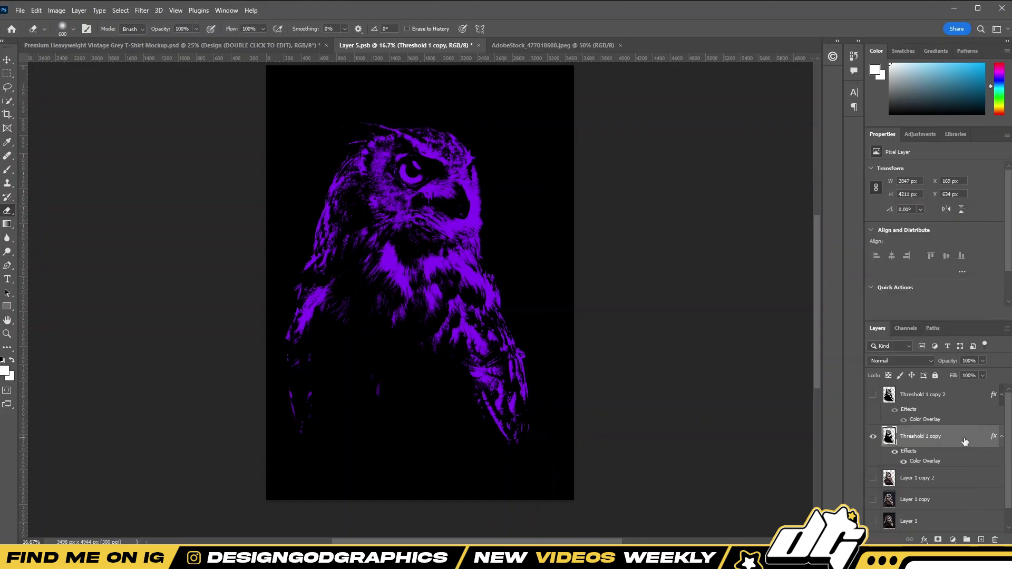
{"action": "double_click", "coordinate": [958, 434]}
{"action": "left_click", "coordinate": [583, 357]}
{"action": "left_click", "coordinate": [801, 255]}
{"action": "left_click", "coordinate": [829, 419]}
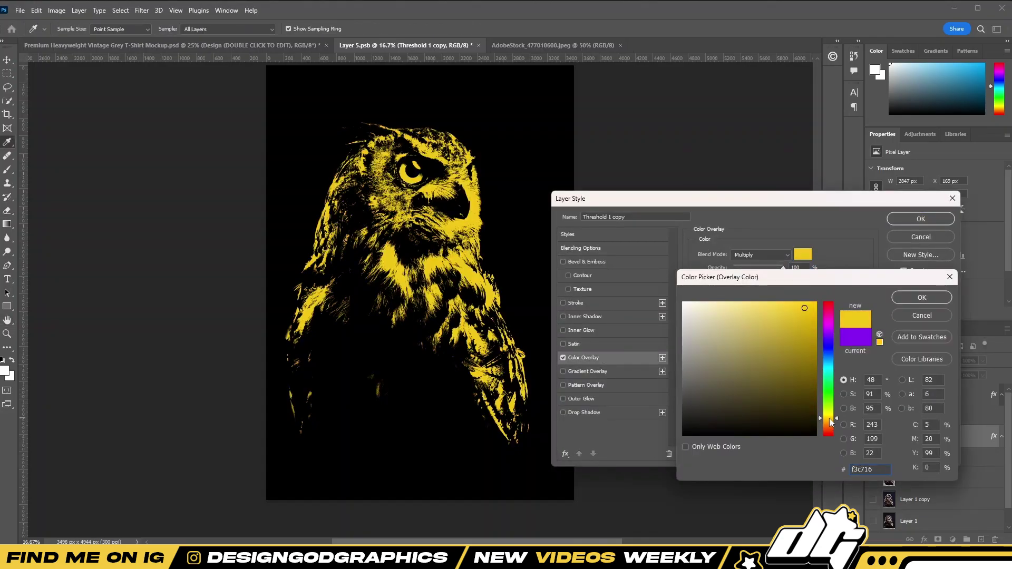
{"action": "left_click", "coordinate": [914, 287]}
{"action": "left_click", "coordinate": [920, 219]}
{"action": "left_click", "coordinate": [874, 395]}
- Zoom in on the owl's eye and size the eraser brush to work around it
{"action": "key", "text": "bracketright"}
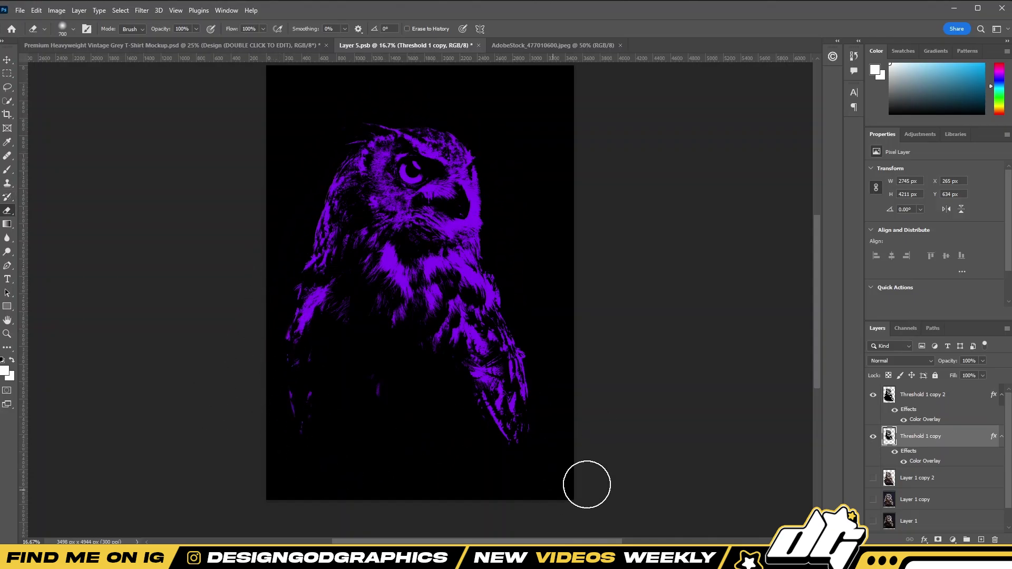
{"action": "key", "text": "alt+bracketright"}
{"action": "scroll", "coordinate": [463, 304], "scroll_direction": "up", "scroll_amount": 2}
{"action": "scroll", "coordinate": [461, 318], "scroll_direction": "up", "scroll_amount": 1}
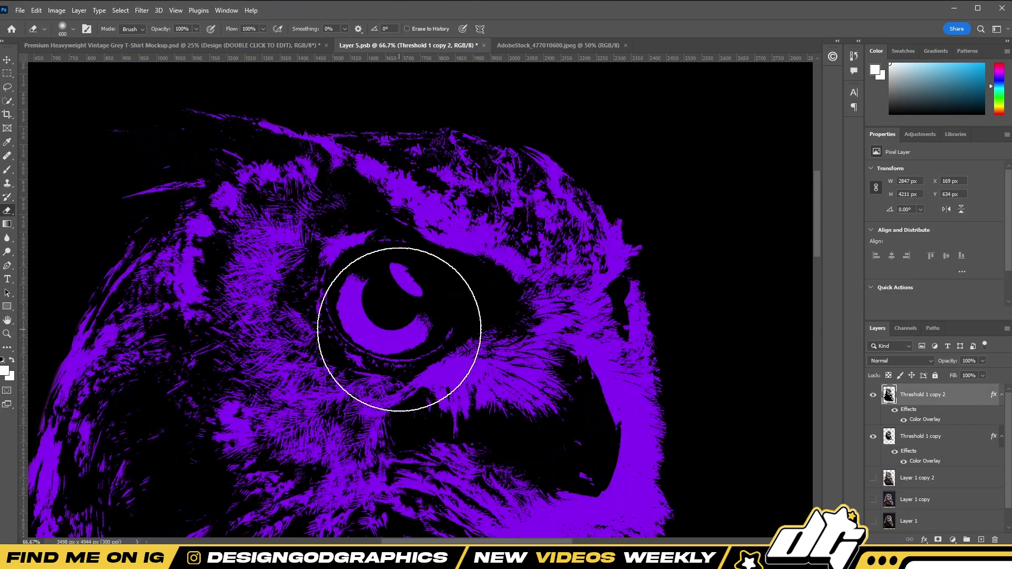
{"action": "scroll", "coordinate": [437, 317], "scroll_direction": "up", "scroll_amount": 2}
{"action": "key", "text": "bracketleft"}
{"action": "key", "text": "bracketleft"}
{"action": "key", "text": "bracketleft"}
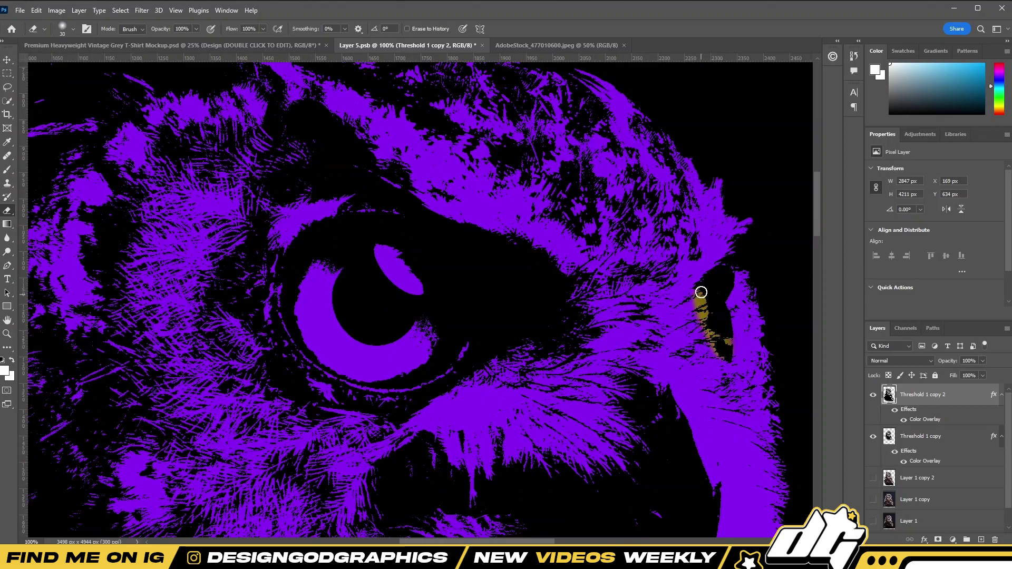
{"action": "scroll", "coordinate": [706, 300], "scroll_direction": "down", "scroll_amount": 3}
{"action": "scroll", "coordinate": [432, 328], "scroll_direction": "up", "scroll_amount": 2}
{"action": "key", "text": "bracketright"}
{"action": "key", "text": "bracketright"}
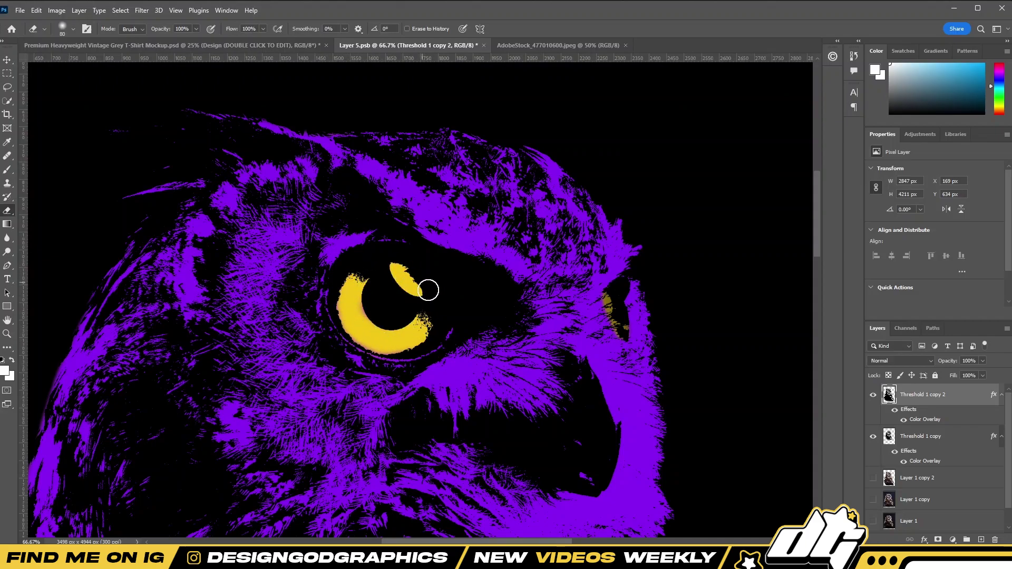
{"action": "scroll", "coordinate": [427, 290], "scroll_direction": "down", "scroll_amount": 4}
- Move both owl layers together into position on the poster
{"action": "left_click", "coordinate": [927, 437], "text": "ctrl"}
{"action": "key", "text": "ctrl+t"}
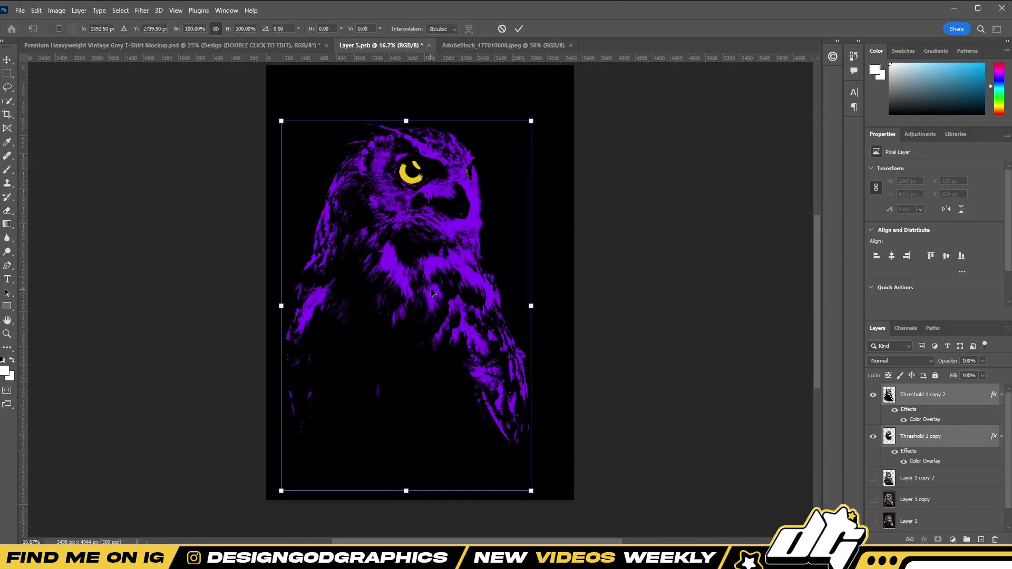
{"action": "left_click_drag", "start_coordinate": [431, 293], "coordinate": [444, 301]}
{"action": "key", "text": "Return"}
- Resize the cloud photo to 700 ppi and drag it into the poster beneath the owl layers
{"action": "mouse_move", "coordinate": [519, 45]}
{"action": "left_mouse_down"}
{"action": "mouse_move", "coordinate": [385, 260]}
{"action": "mouse_move", "coordinate": [165, 388]}
{"action": "left_mouse_up"}
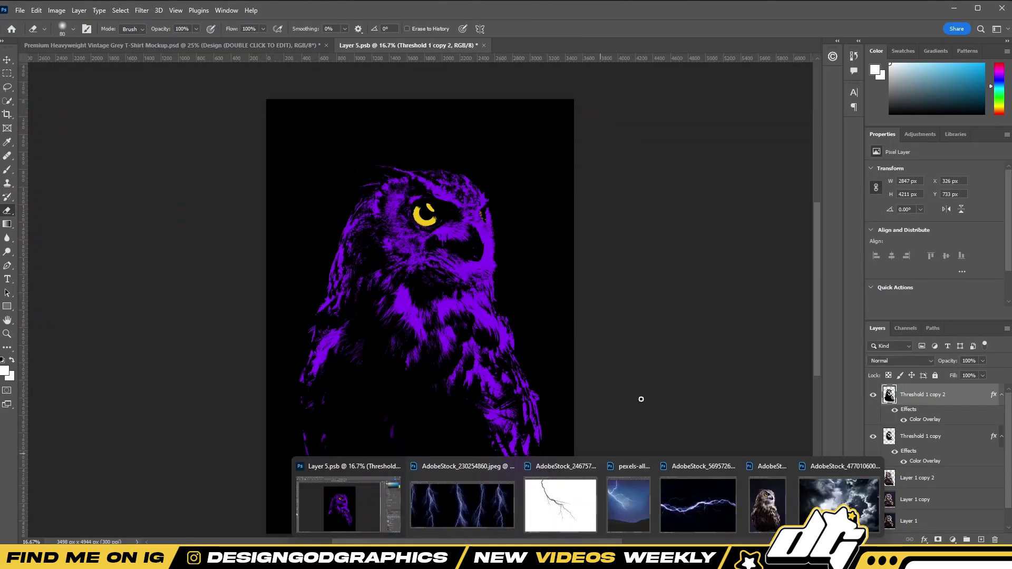
{"action": "left_click", "coordinate": [838, 503]}
{"action": "left_click", "coordinate": [57, 10]}
{"action": "left_click", "coordinate": [69, 88]}
{"action": "type", "text": "700"}
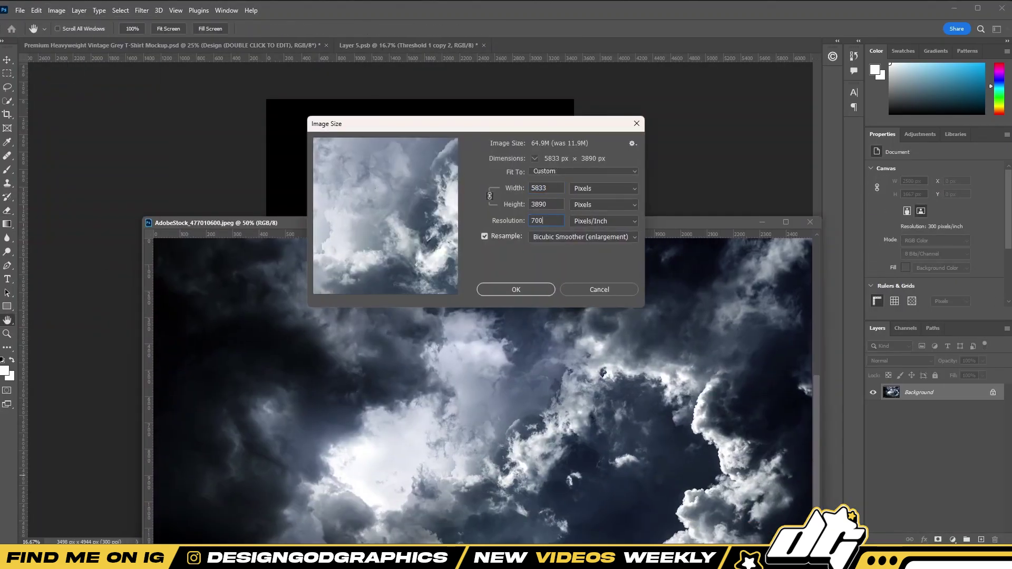
{"action": "key", "text": "Return"}
{"action": "left_click", "coordinate": [7, 60]}
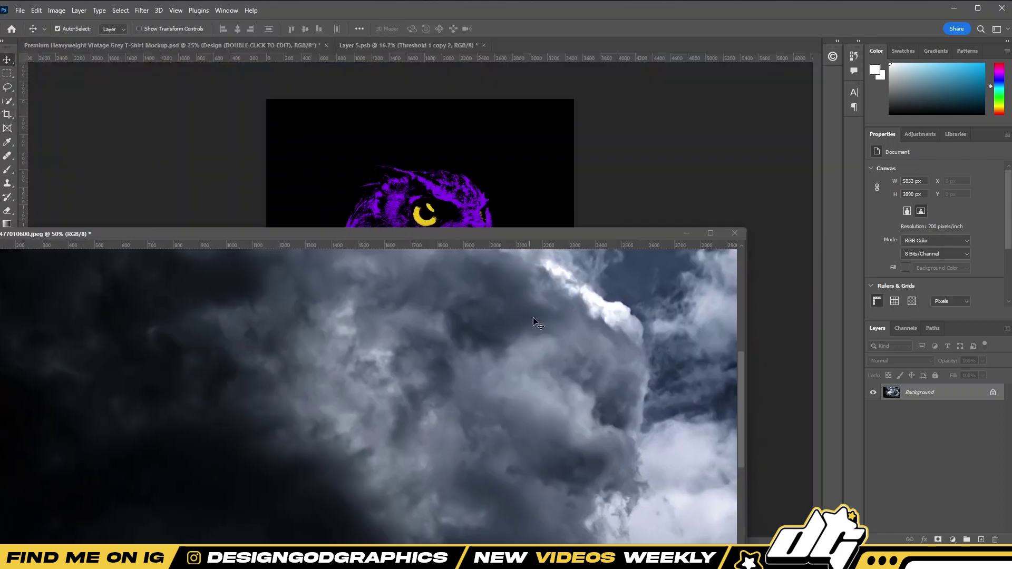
{"action": "left_click_drag", "start_coordinate": [532, 316], "coordinate": [686, 233]}
{"action": "left_click_drag", "start_coordinate": [924, 473], "coordinate": [923, 487]}
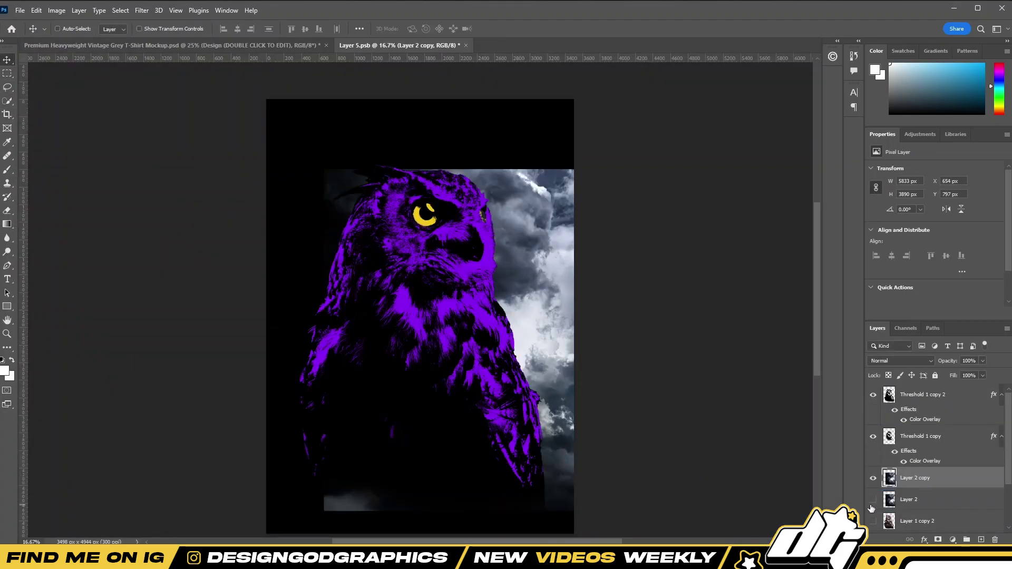
- Duplicate the cloud layer and try a rotated, 83% scaled transform, then cancel it
{"action": "key", "text": "ctrl+j"}
{"action": "key", "text": "ctrl+t"}
{"action": "right_click", "coordinate": [500, 340]}
{"action": "left_click", "coordinate": [532, 316]}
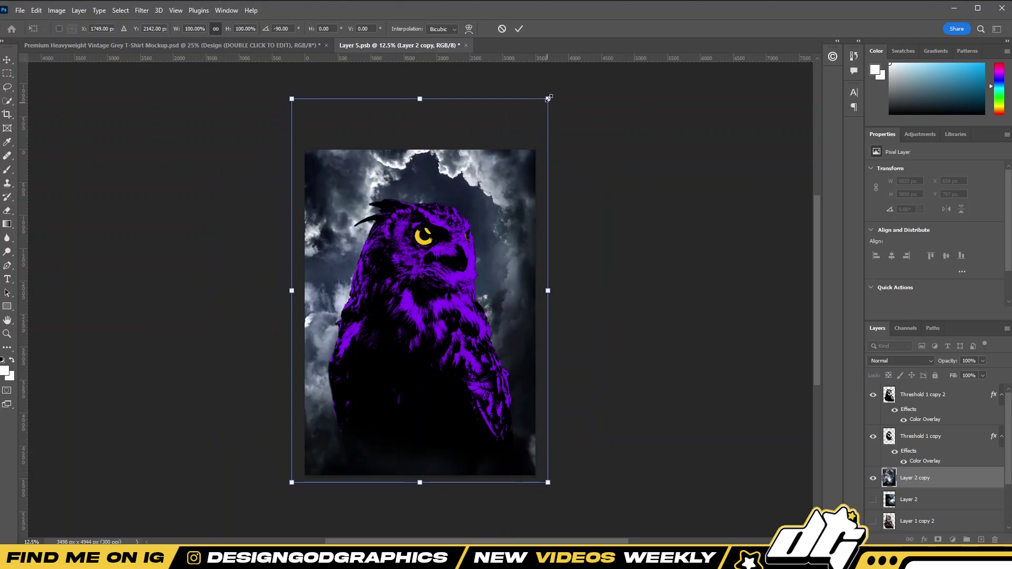
{"action": "left_click_drag", "start_coordinate": [530, 114], "coordinate": [508, 146], "text": "alt"}
{"action": "left_click_drag", "start_coordinate": [474, 200], "coordinate": [492, 204]}
{"action": "left_click", "coordinate": [501, 29]}
- Scale the clouds to about 84%, rotate them 90° counterclockwise, and position them to cover the poster
{"action": "key", "text": "ctrl+t"}
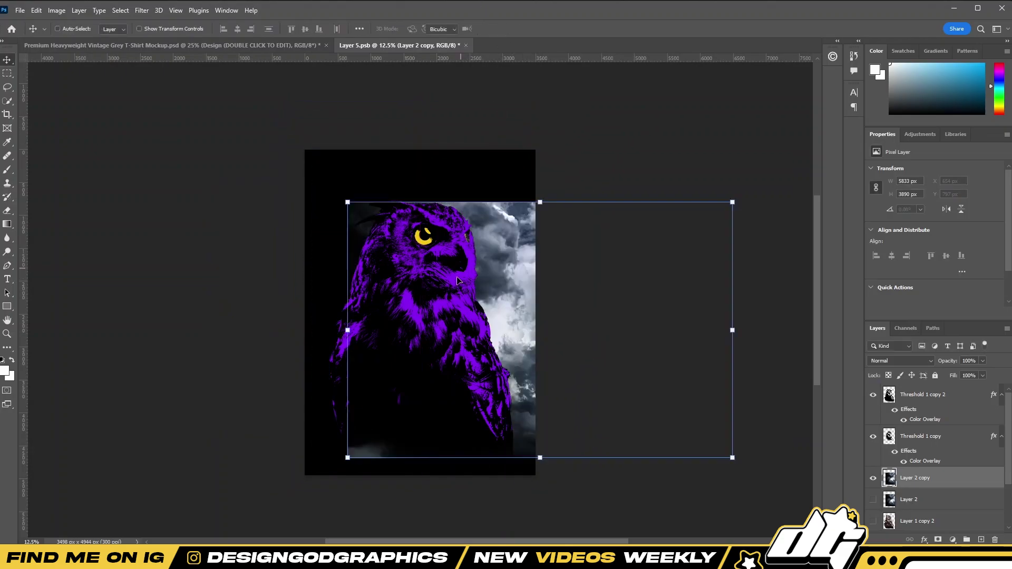
{"action": "left_click_drag", "start_coordinate": [538, 327], "coordinate": [438, 300]}
{"action": "left_click_drag", "start_coordinate": [610, 153], "coordinate": [570, 174], "text": "alt"}
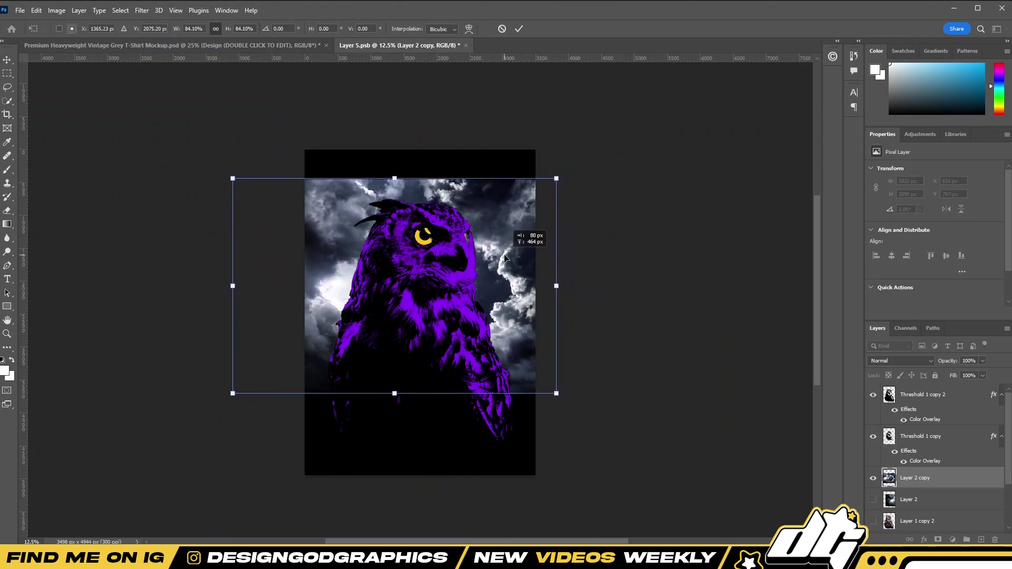
{"action": "left_click_drag", "start_coordinate": [521, 253], "coordinate": [508, 265]}
{"action": "right_click", "coordinate": [507, 265]}
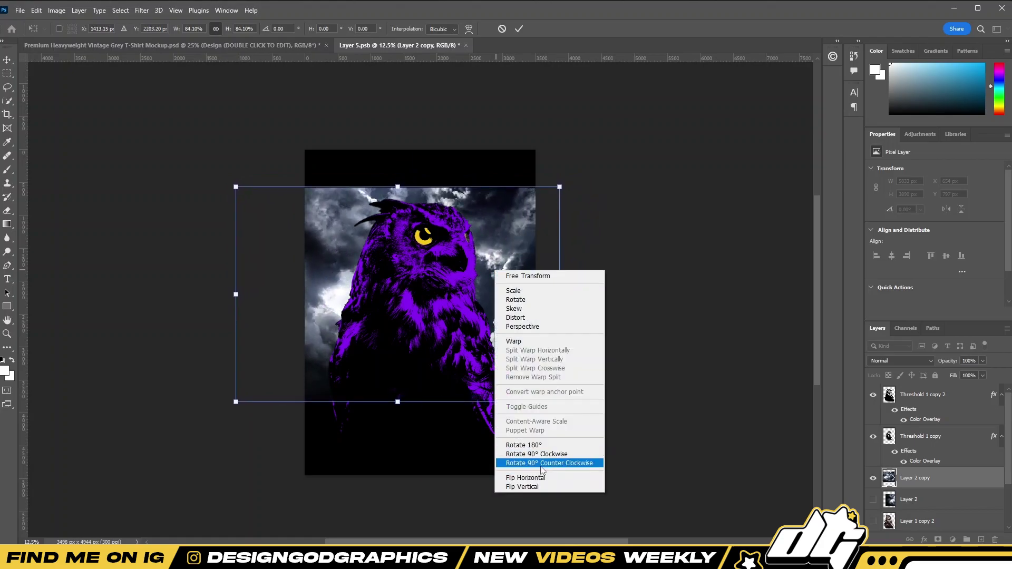
{"action": "left_click", "coordinate": [553, 459]}
{"action": "mouse_move", "coordinate": [468, 326]}
{"action": "left_mouse_down"}
{"action": "mouse_move", "coordinate": [460, 327]}
{"action": "mouse_move", "coordinate": [482, 287]}
{"action": "left_mouse_up"}
- Apply Topaz Adjust 5's HDR Collection Dynamic Pop II preset to the clouds
{"action": "left_click", "coordinate": [142, 10]}
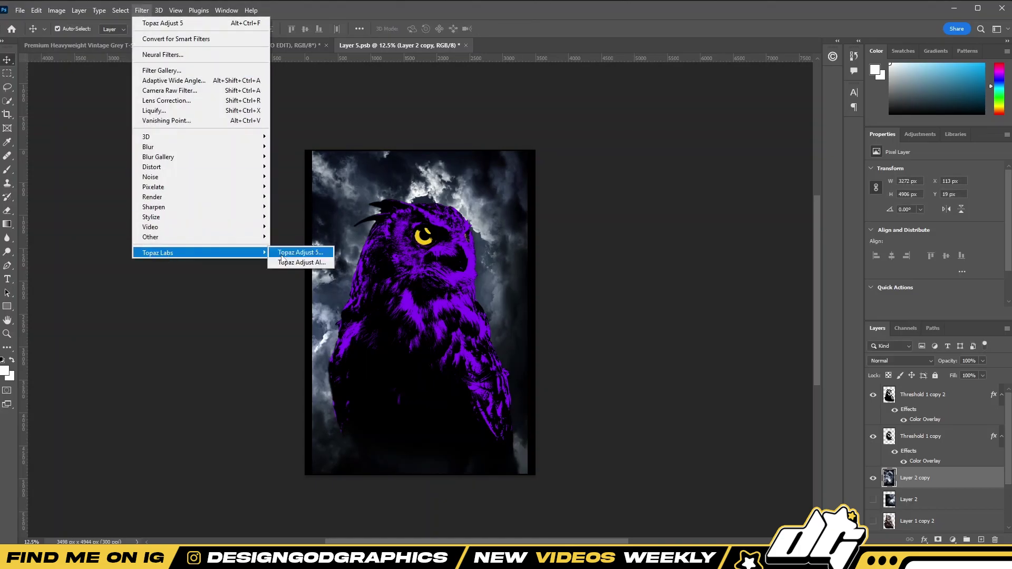
{"action": "left_click", "coordinate": [283, 252]}
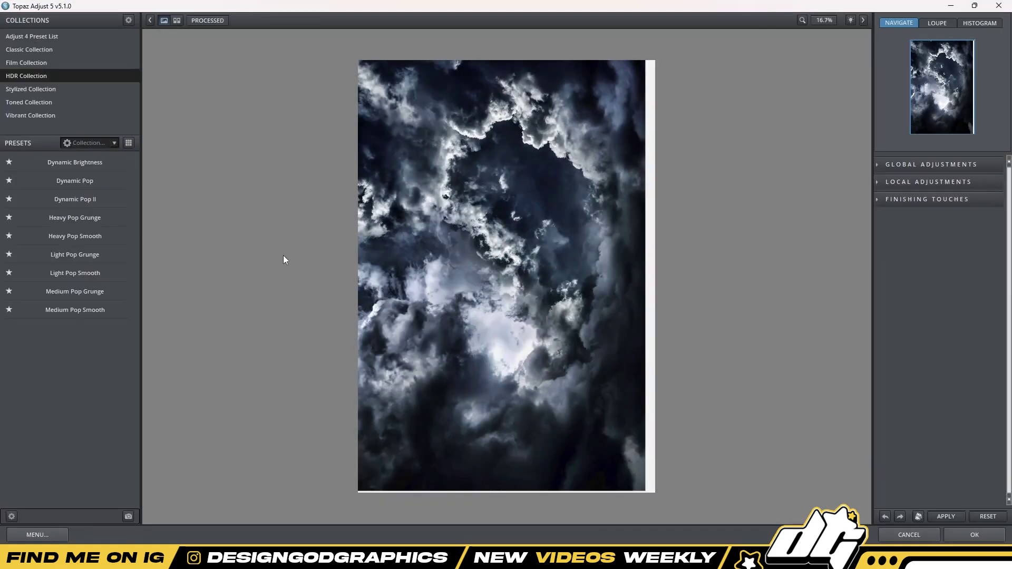
{"action": "left_click", "coordinate": [92, 205]}
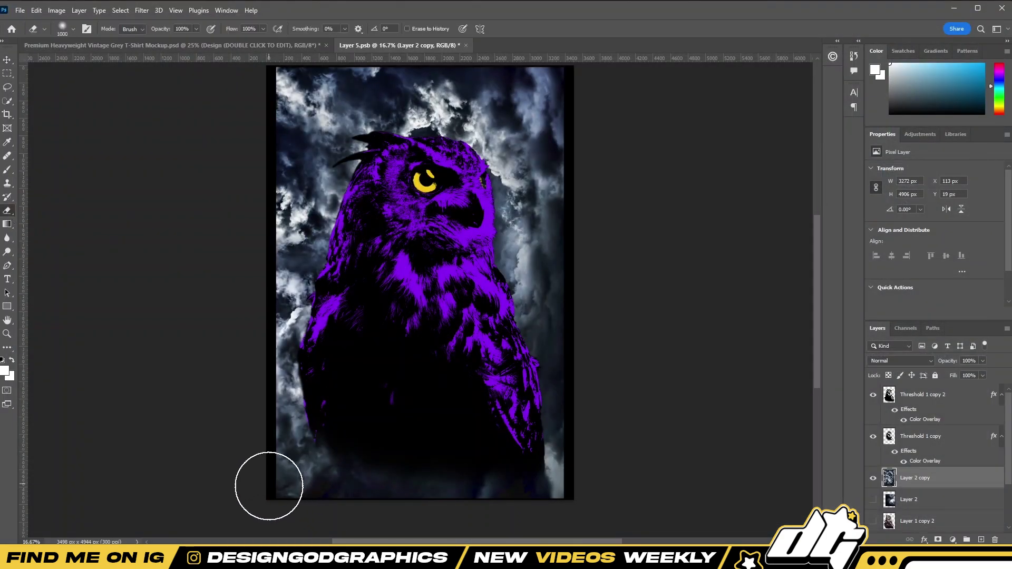
- Fade the bottom, right, left and top cloud edges to black with the eraser
{"action": "mouse_move", "coordinate": [267, 481]}
{"action": "left_mouse_down"}
{"action": "mouse_move", "coordinate": [253, 488]}
{"action": "mouse_move", "coordinate": [583, 413]}
{"action": "mouse_move", "coordinate": [597, 338]}
{"action": "mouse_move", "coordinate": [578, 181]}
{"action": "left_mouse_up"}
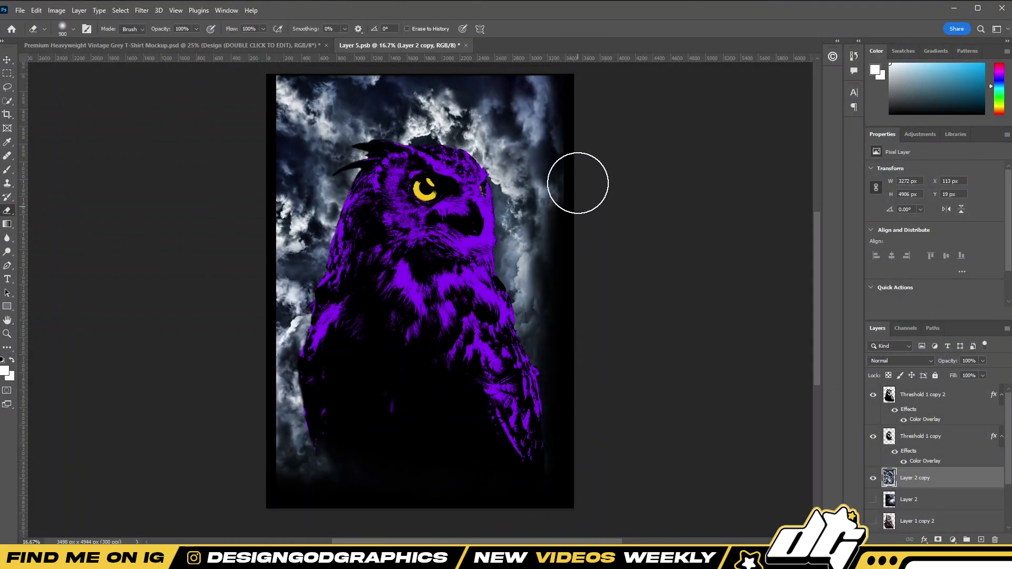
{"action": "left_click_drag", "start_coordinate": [590, 58], "coordinate": [600, 4]}
{"action": "mouse_move", "coordinate": [341, 497]}
{"action": "left_mouse_down"}
{"action": "mouse_move", "coordinate": [264, 42]}
{"action": "mouse_move", "coordinate": [255, 492]}
{"action": "mouse_move", "coordinate": [380, 62]}
{"action": "mouse_move", "coordinate": [469, 43]}
{"action": "left_mouse_up"}
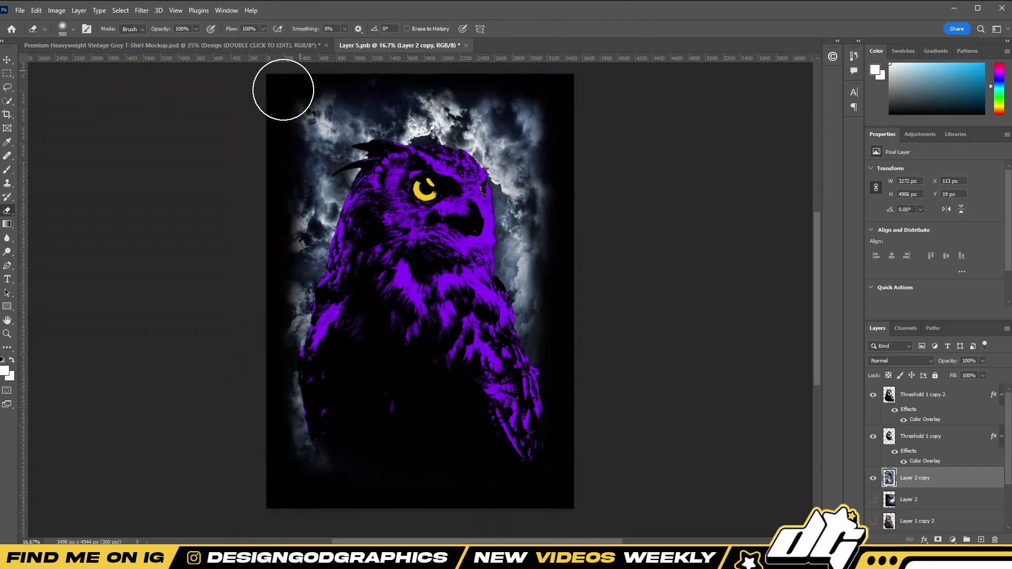
{"action": "key", "text": "ctrl+u"}
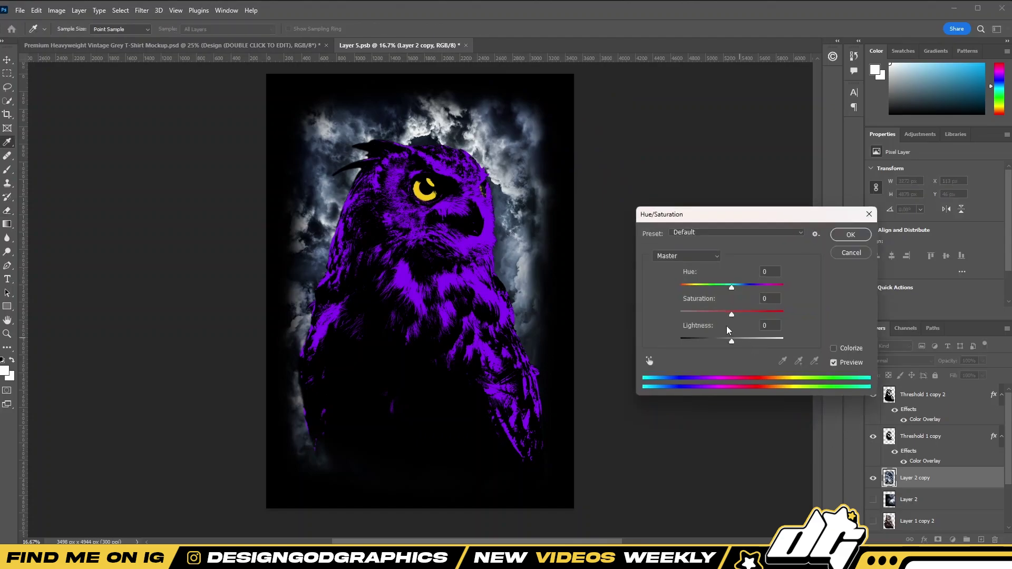
{"action": "key", "text": "Escape"}
- Add a Threshold adjustment to the clouds and merge it into the cloud layer
{"action": "left_click", "coordinate": [952, 539]}
{"action": "left_click", "coordinate": [952, 507]}
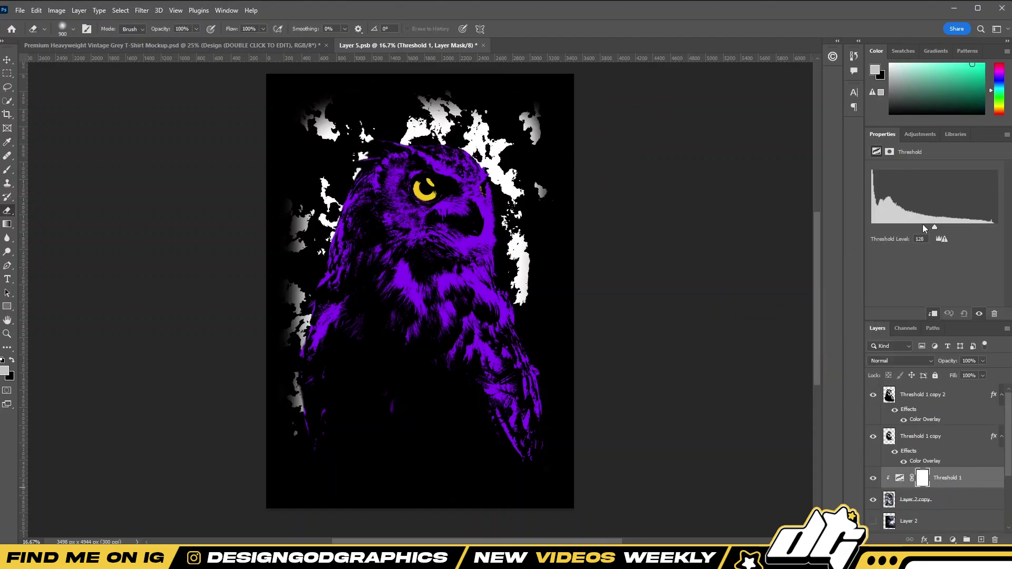
{"action": "left_click_drag", "start_coordinate": [922, 228], "coordinate": [927, 234]}
{"action": "left_click", "coordinate": [994, 313]}
{"action": "left_click", "coordinate": [141, 10]}
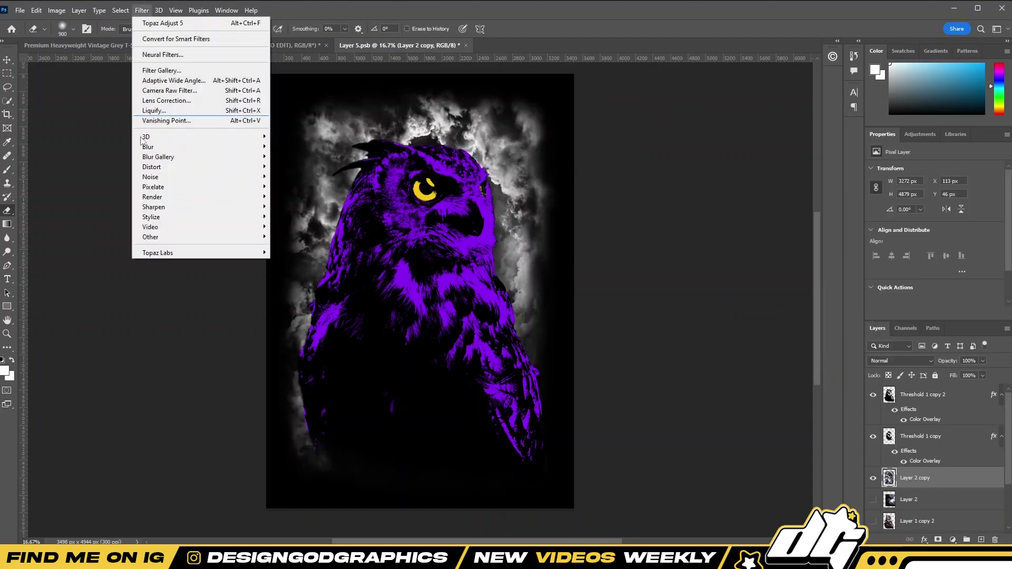
{"action": "left_click", "coordinate": [295, 276]}
{"action": "key", "text": "Escape"}
{"action": "left_click", "coordinate": [952, 540]}
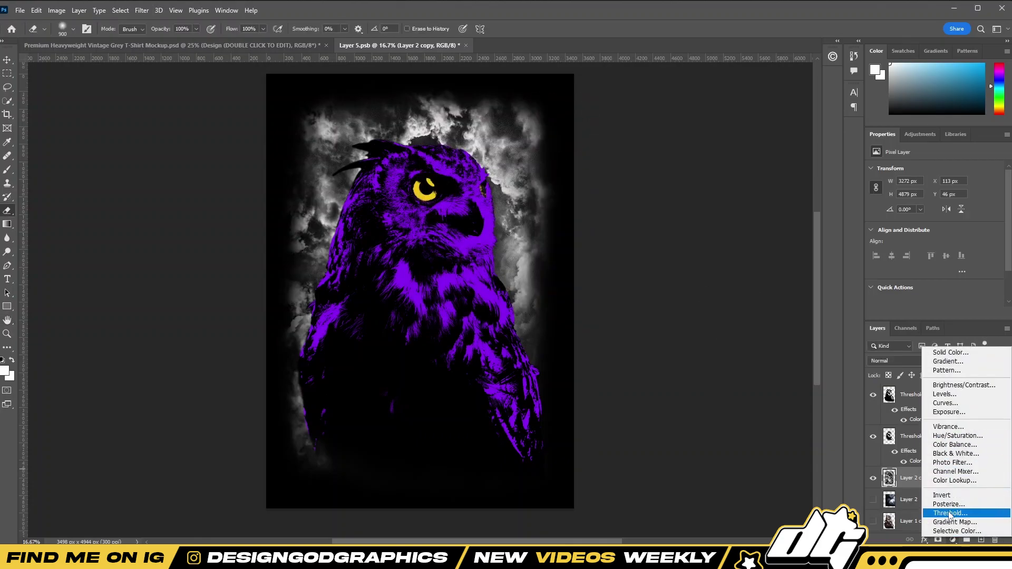
{"action": "left_click", "coordinate": [949, 513]}
{"action": "left_click_drag", "start_coordinate": [923, 234], "coordinate": [930, 232]}
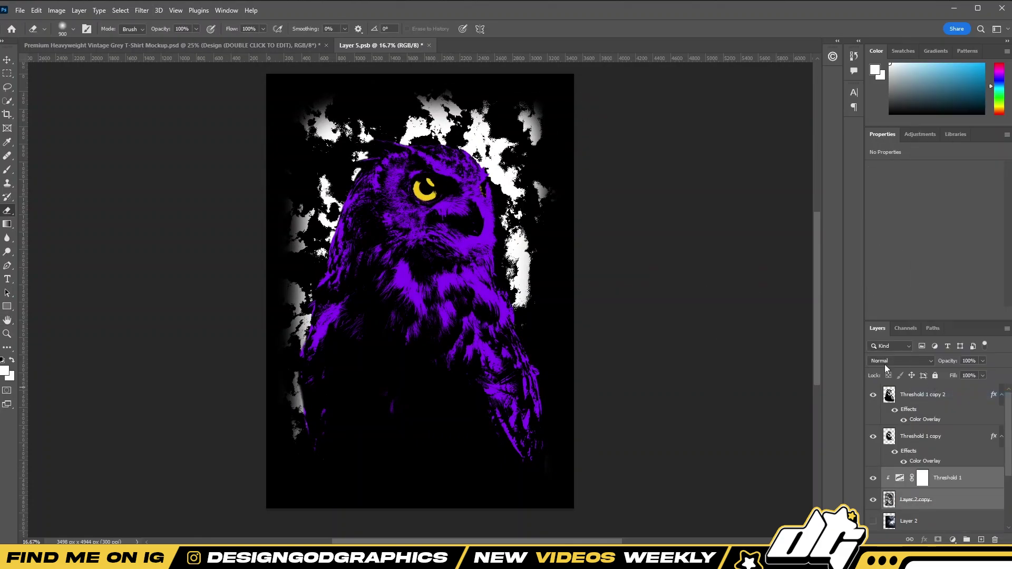
{"action": "key", "text": "ctrl+e"}
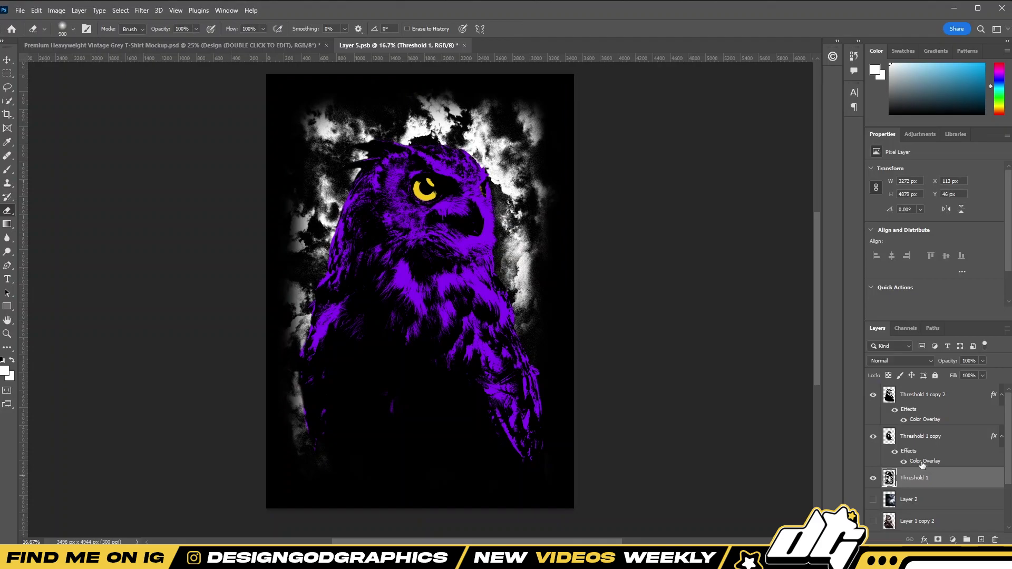
- Copy the owl layer's purple overlay style and paste it onto the clouds
{"action": "double_click", "coordinate": [921, 461]}
{"action": "left_click", "coordinate": [631, 361]}
{"action": "left_click", "coordinate": [915, 235]}
{"action": "right_click", "coordinate": [944, 401]}
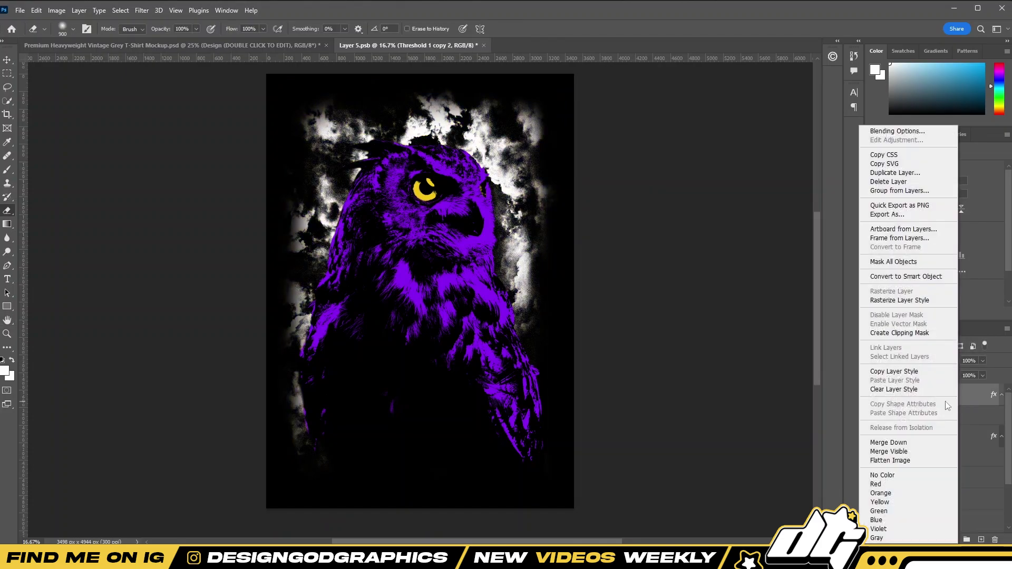
{"action": "left_click", "coordinate": [943, 442]}
{"action": "left_click", "coordinate": [964, 440]}
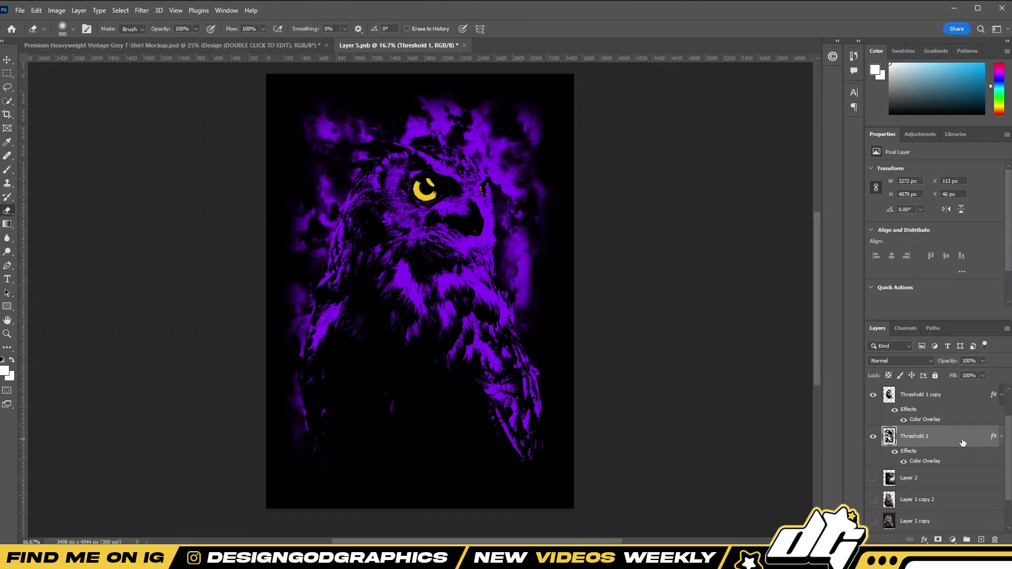
- Change the cloud layer's Color Overlay to a darker purple
{"action": "double_click", "coordinate": [962, 443]}
{"action": "left_click", "coordinate": [583, 357]}
{"action": "left_click", "coordinate": [802, 254]}
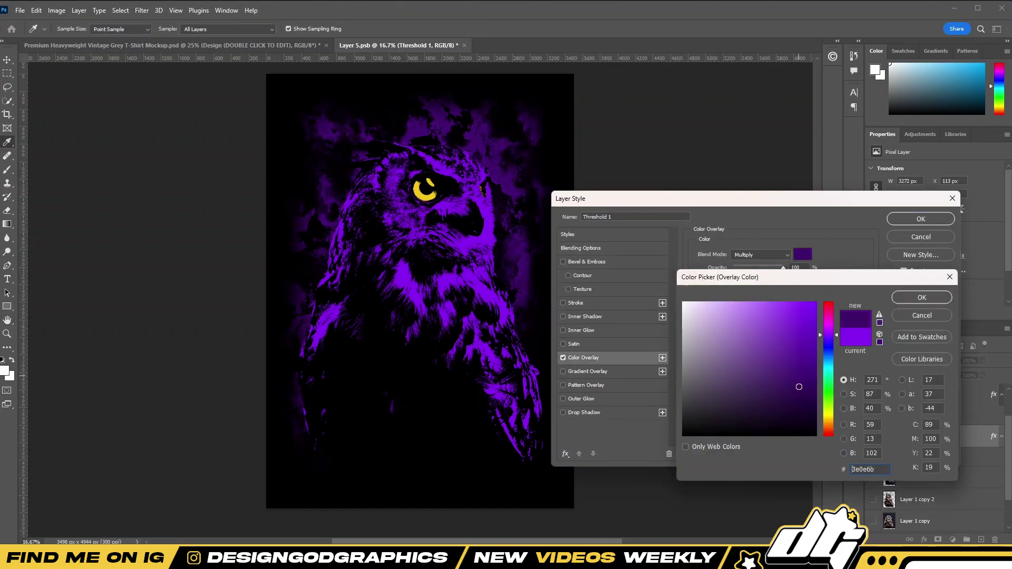
{"action": "left_click", "coordinate": [921, 297]}
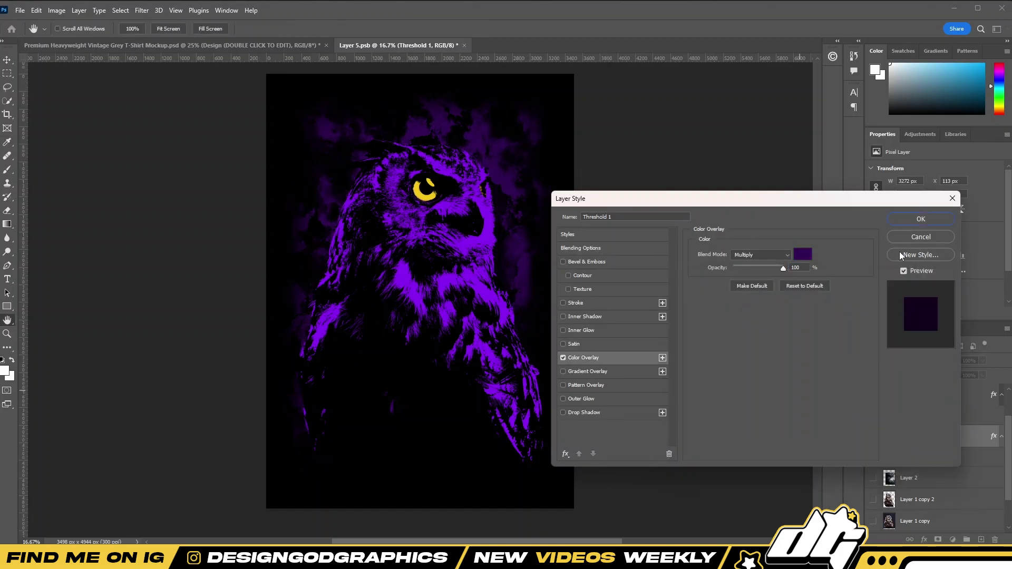
{"action": "left_click", "coordinate": [920, 219]}
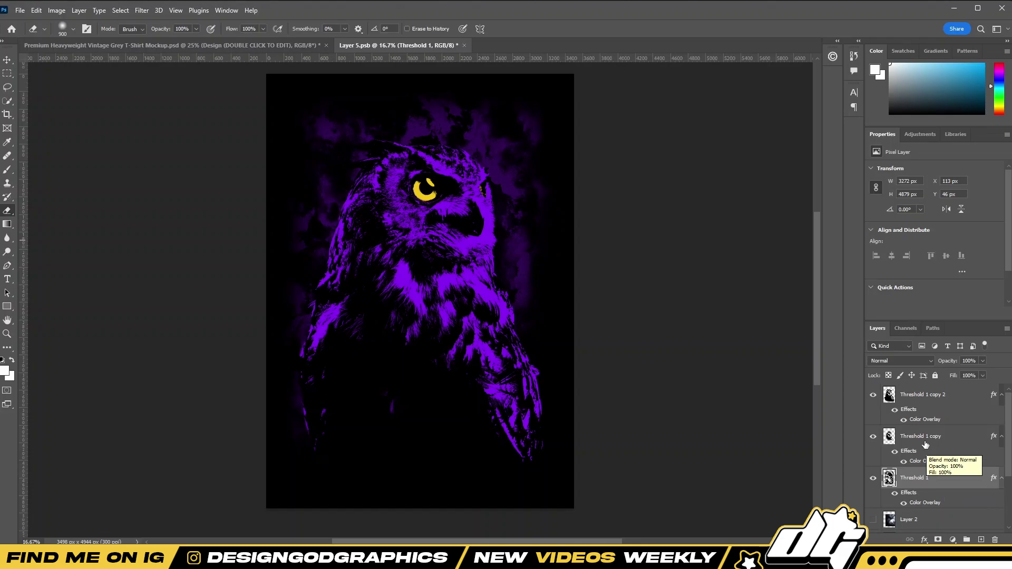
- Select the owl layers and briefly hide the top owl copy to compare
{"action": "left_click", "coordinate": [957, 404]}
{"action": "left_click", "coordinate": [951, 451]}
{"action": "left_click", "coordinate": [873, 394]}
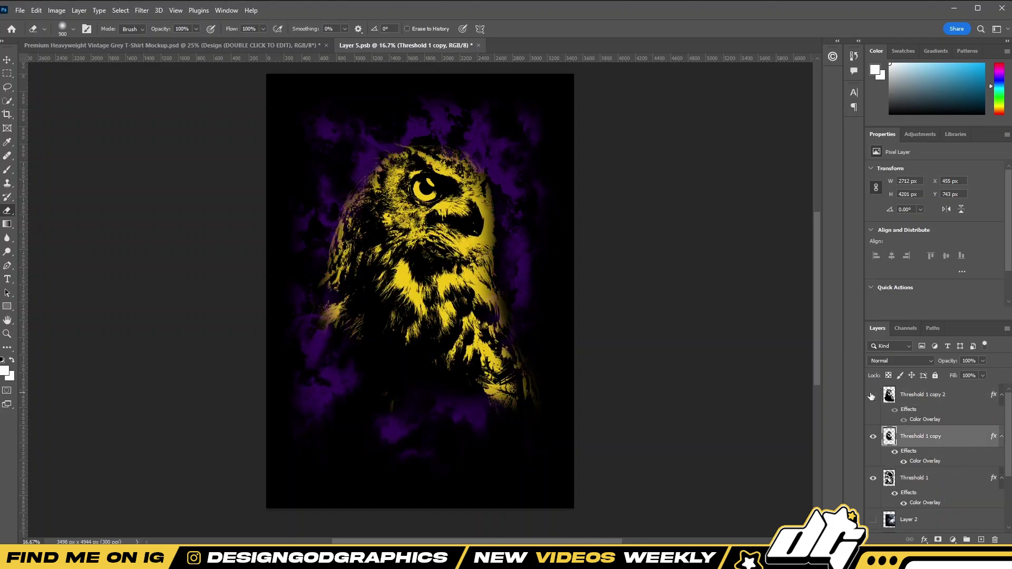
- Group the owl artwork, duplicate it as a rasterized copy, and move it below the original
{"action": "key", "text": "ctrl+g"}
{"action": "key", "text": "ctrl+j"}
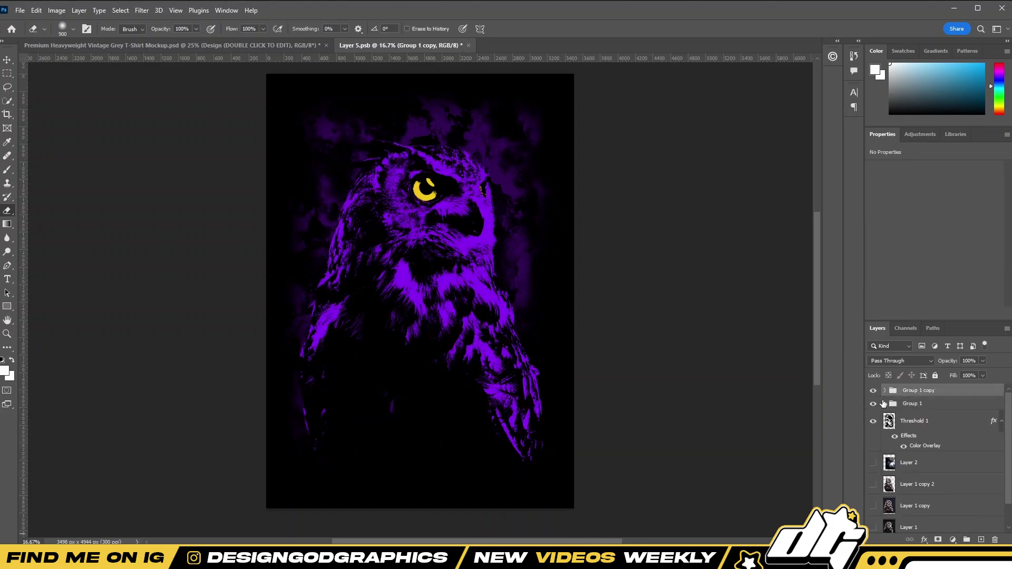
{"action": "right_click", "coordinate": [920, 394]}
{"action": "left_click", "coordinate": [864, 250]}
{"action": "right_click", "coordinate": [941, 394]}
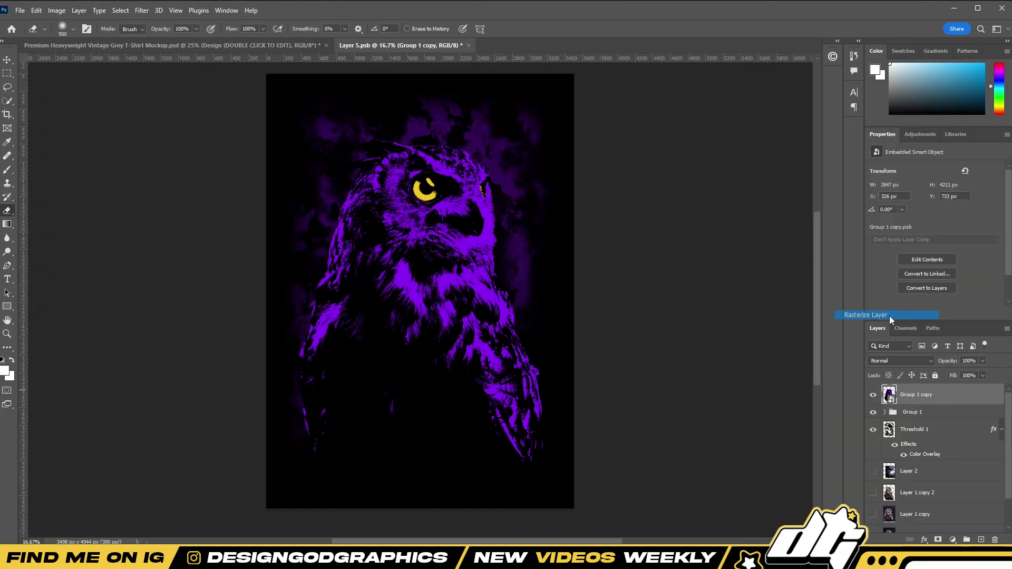
{"action": "left_click", "coordinate": [889, 315]}
{"action": "left_click_drag", "start_coordinate": [922, 394], "coordinate": [934, 421]}
- Set the copy's Outer Glow to 226 px size with a white colour
{"action": "double_click", "coordinate": [929, 406]}
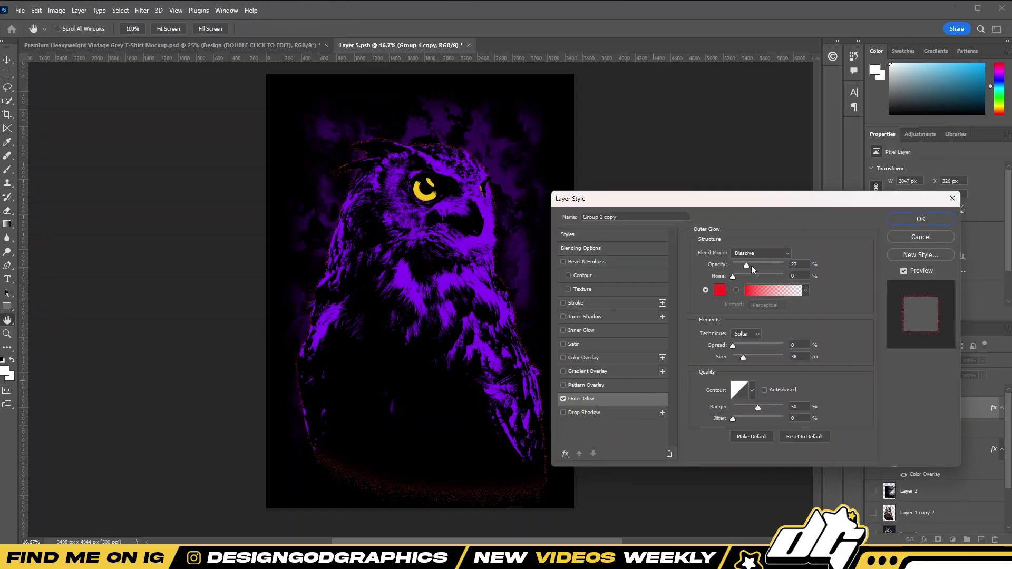
{"action": "left_click_drag", "start_coordinate": [747, 355], "coordinate": [780, 346]}
{"action": "left_click", "coordinate": [719, 290]}
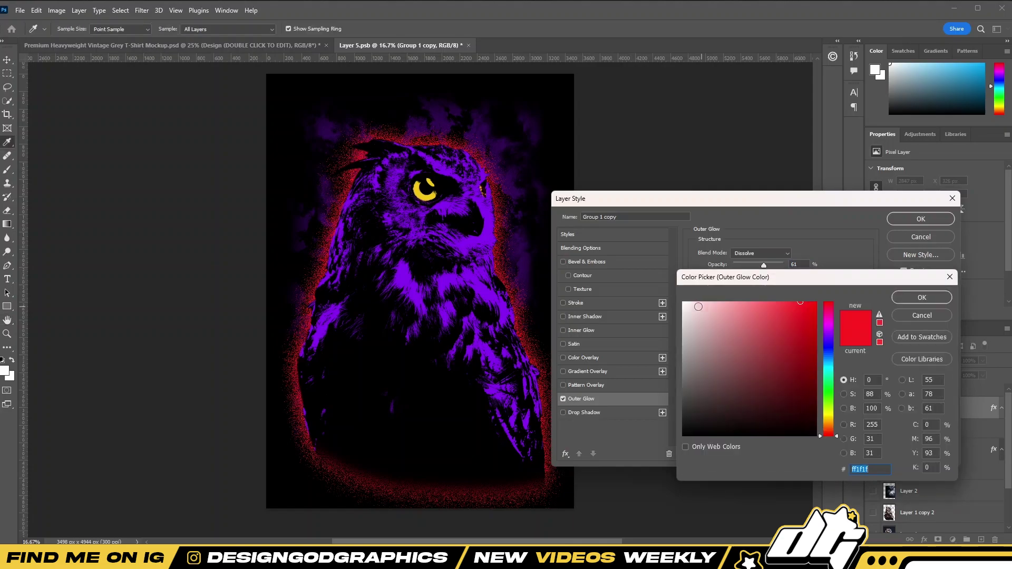
{"action": "left_click", "coordinate": [685, 296]}
{"action": "left_click", "coordinate": [923, 296]}
{"action": "left_click", "coordinate": [920, 219]}
- Convert the glow layer to a smart object and toggle it to compare
{"action": "right_click", "coordinate": [919, 416]}
{"action": "left_click", "coordinate": [900, 277]}
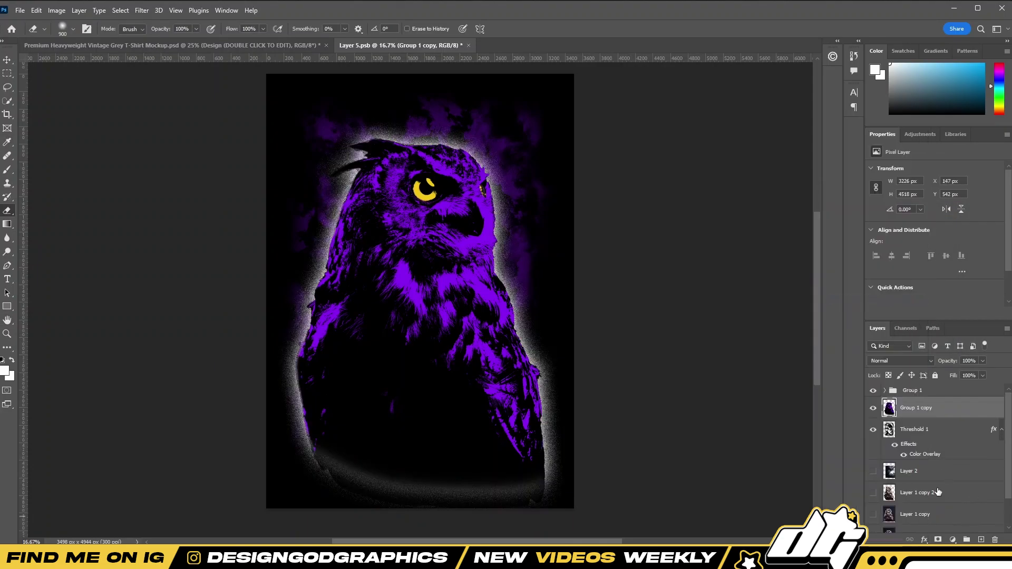
{"action": "key", "text": "ctrl+plus"}
{"action": "scroll", "coordinate": [685, 369], "scroll_direction": "down", "scroll_amount": 2}
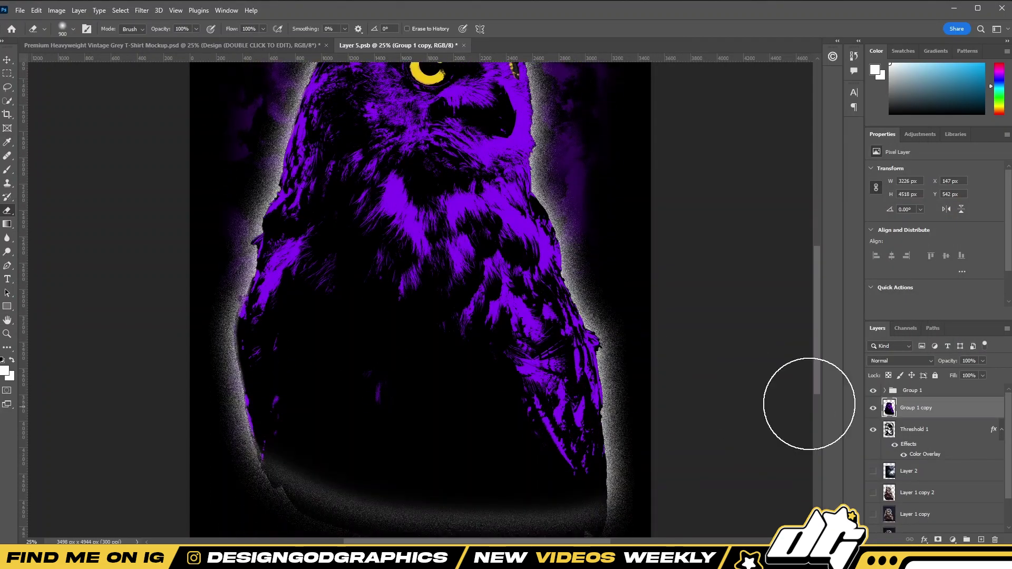
{"action": "key", "text": "ctrl+minus"}
{"action": "left_click", "coordinate": [873, 411]}
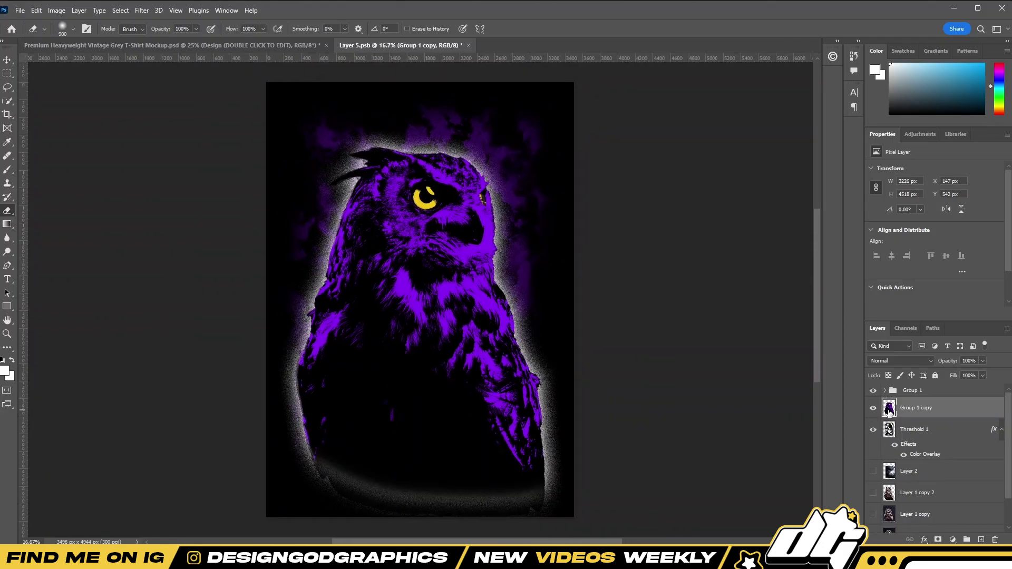
- Inspect Threshold 1's Color Overlay settings and close them unchanged
{"action": "left_click", "coordinate": [949, 439]}
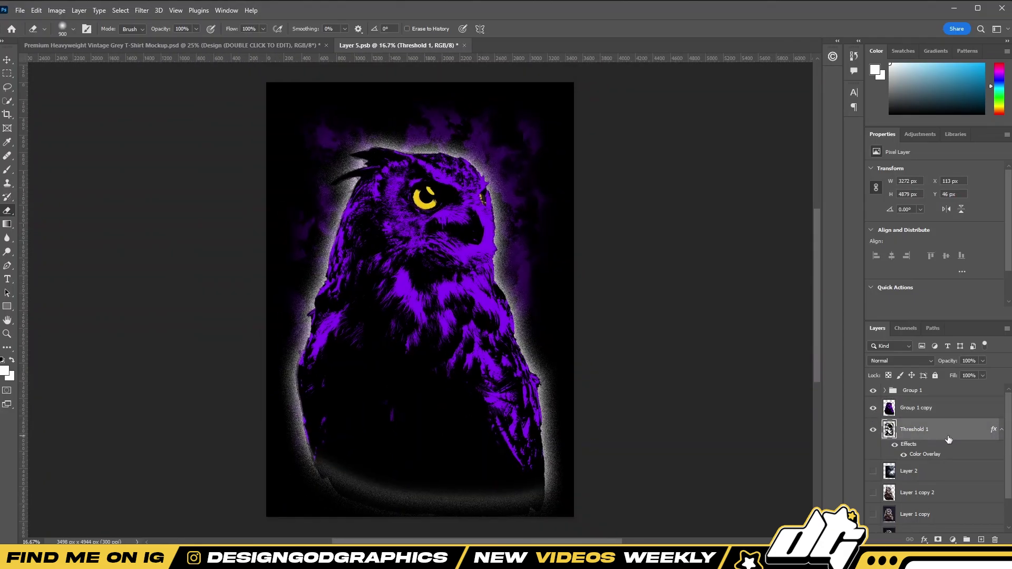
{"action": "double_click", "coordinate": [948, 438]}
{"action": "left_click", "coordinate": [592, 358]}
{"action": "left_click", "coordinate": [748, 262]}
{"action": "left_click", "coordinate": [906, 237]}
- Add a purple Color Overlay (#9148d5) to the Group 1 copy glow layer
{"action": "left_click", "coordinate": [960, 410]}
{"action": "double_click", "coordinate": [948, 407]}
{"action": "left_click", "coordinate": [583, 357]}
{"action": "left_click", "coordinate": [802, 254]}
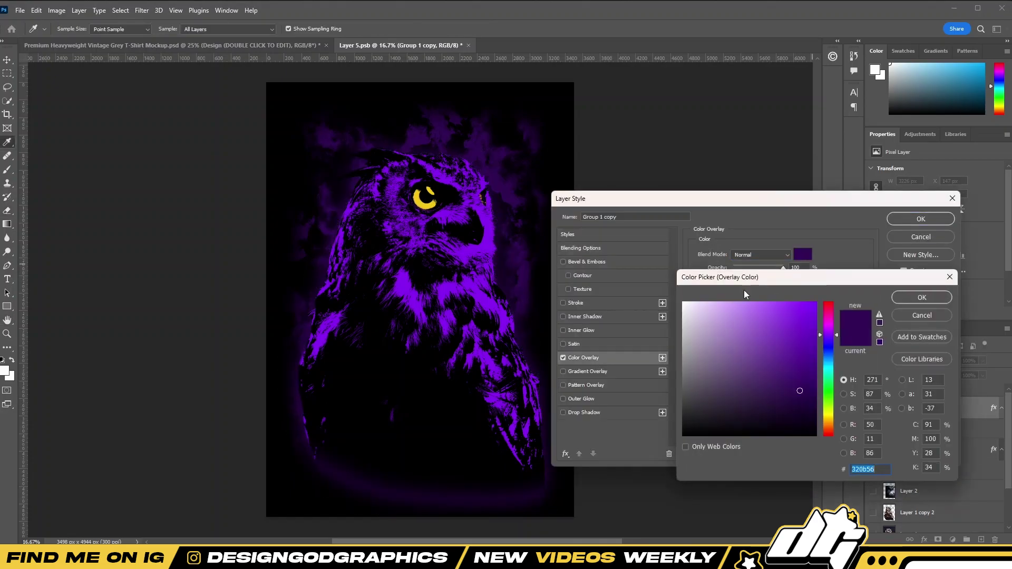
{"action": "left_click", "coordinate": [426, 201]}
{"action": "left_click", "coordinate": [471, 245]}
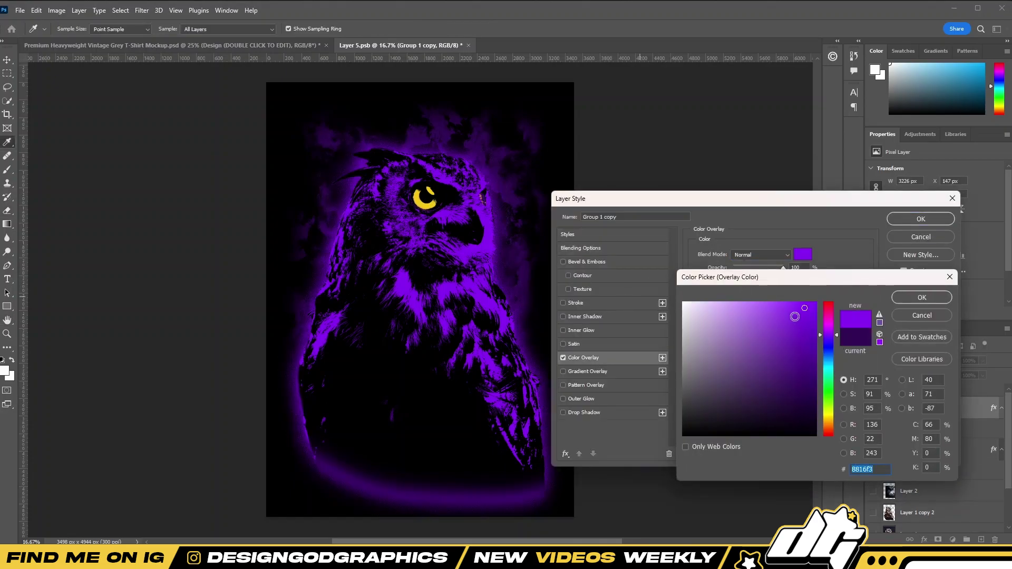
{"action": "left_click", "coordinate": [779, 320]}
{"action": "left_click_drag", "start_coordinate": [766, 323], "coordinate": [768, 321]}
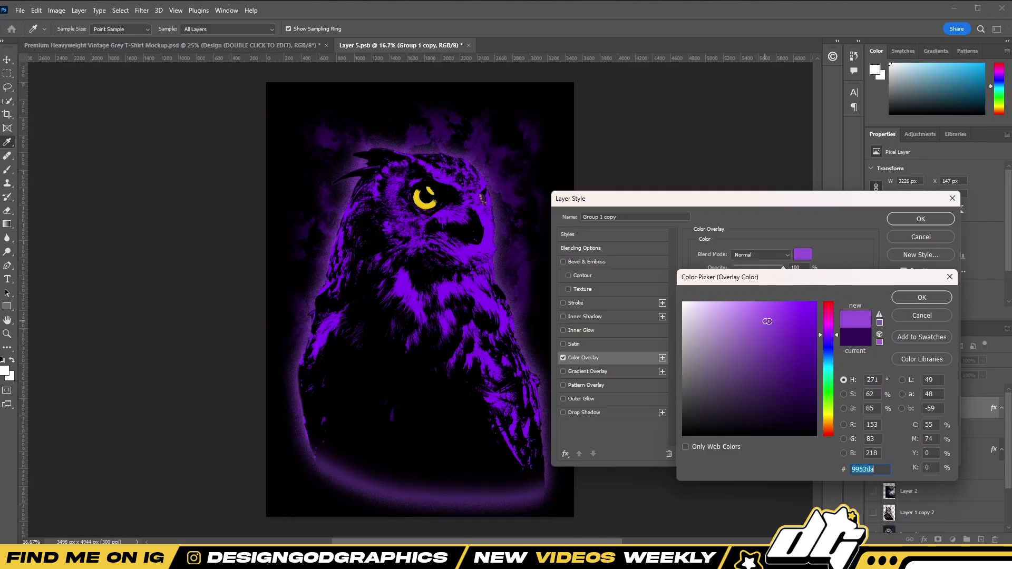
{"action": "key", "text": "Return"}
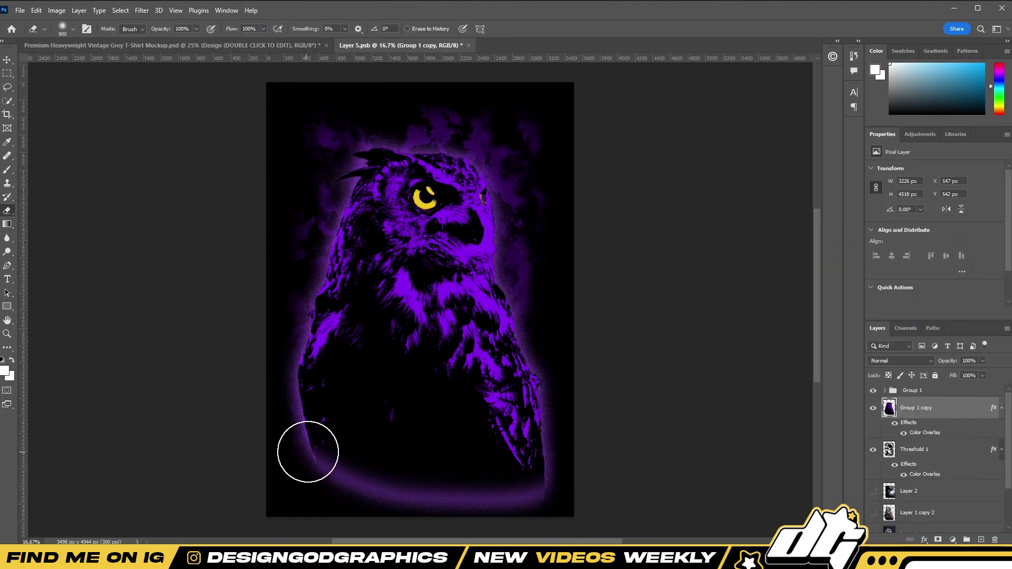
- Erase the purple glow arc along the bottom with a larger eraser brush
{"action": "left_click_drag", "start_coordinate": [288, 468], "coordinate": [543, 487]}
{"action": "key", "text": "bracketright"}
{"action": "key", "text": "bracketright"}
{"action": "key", "text": "bracketright"}
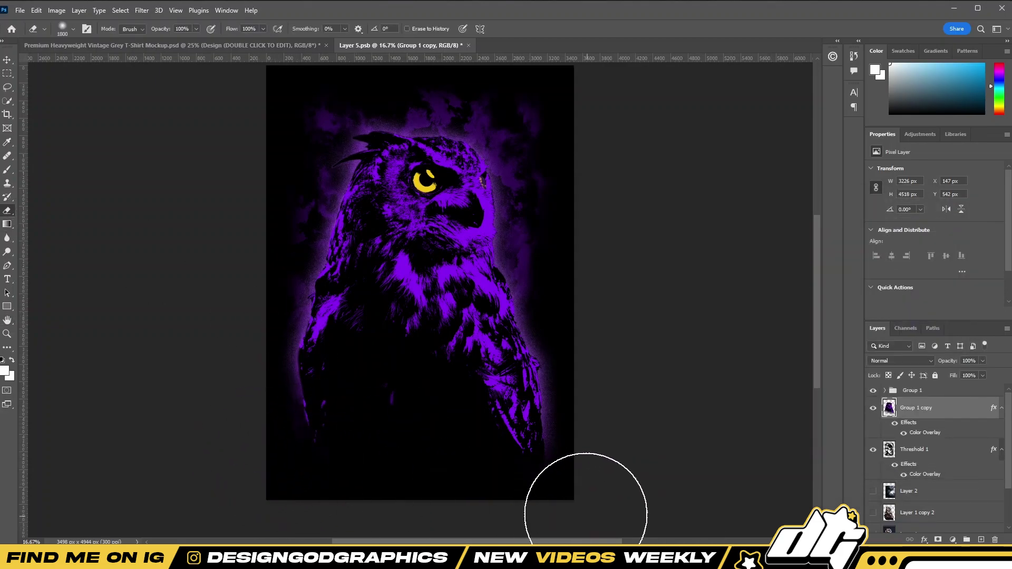
{"action": "scroll", "coordinate": [927, 434], "scroll_direction": "down", "scroll_amount": 1}
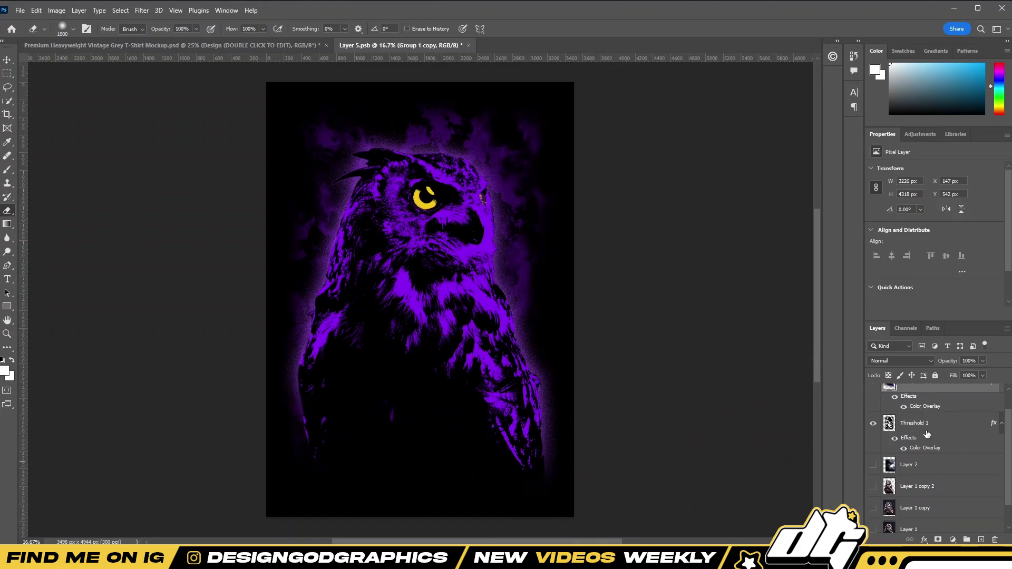
- Try a yellow Color Overlay on Threshold 1, then cancel to keep purple
{"action": "double_click", "coordinate": [948, 437]}
{"action": "left_click", "coordinate": [584, 357]}
{"action": "left_click", "coordinate": [802, 254]}
{"action": "left_click", "coordinate": [829, 418]}
{"action": "left_click", "coordinate": [802, 387]}
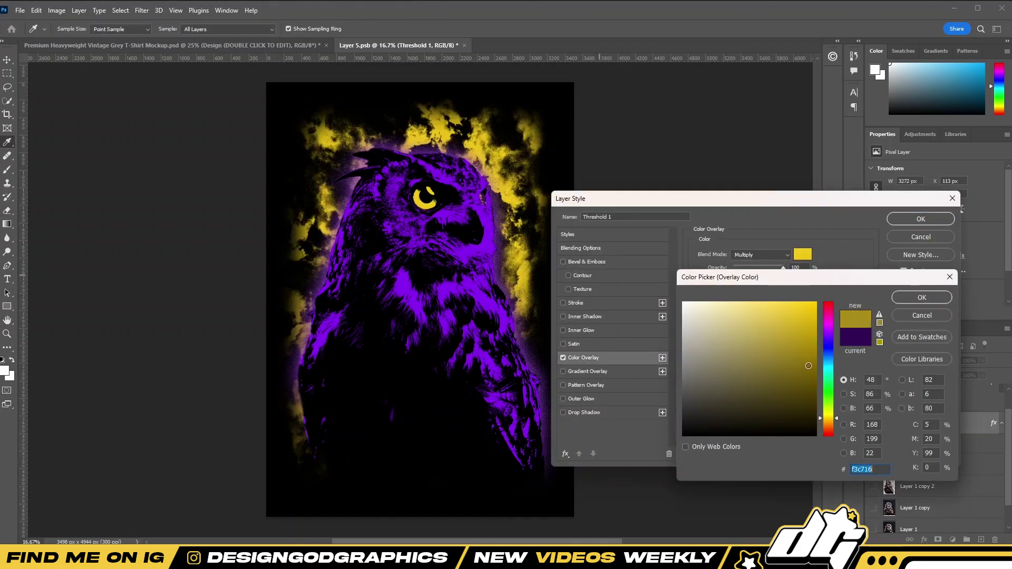
{"action": "left_click", "coordinate": [902, 316]}
{"action": "key", "text": "Return"}
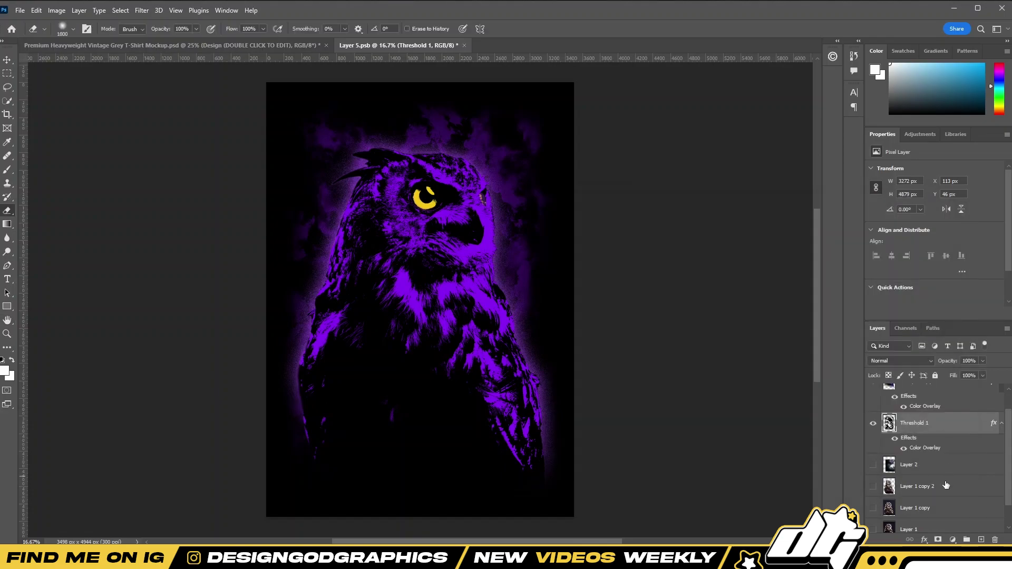
- Review Group 1 copy's Color Overlay settings and dismiss them
{"action": "left_click", "coordinate": [940, 394]}
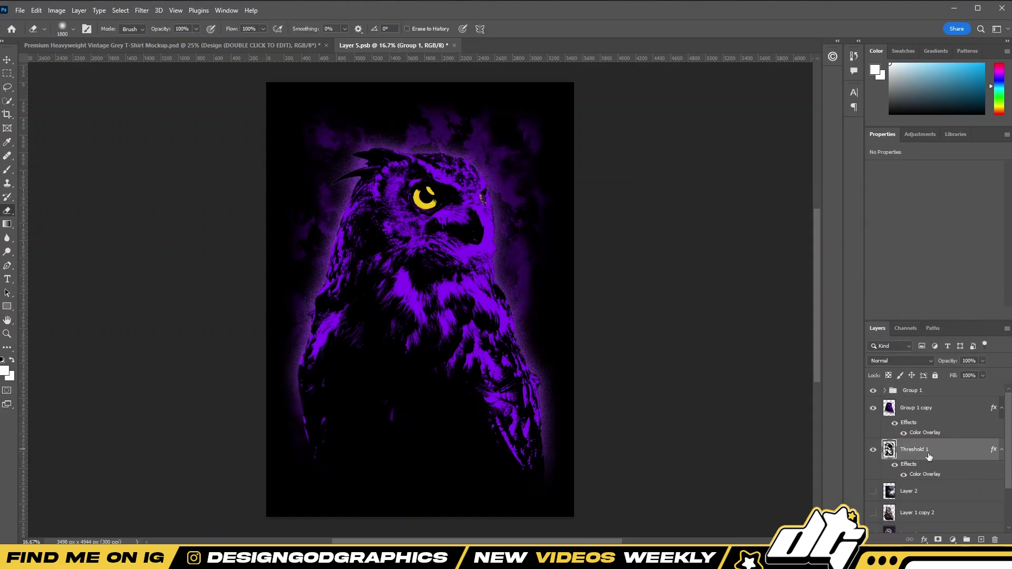
{"action": "double_click", "coordinate": [929, 456]}
{"action": "key", "text": "Escape"}
{"action": "double_click", "coordinate": [917, 408]}
{"action": "left_click", "coordinate": [583, 357]}
{"action": "left_click", "coordinate": [802, 255]}
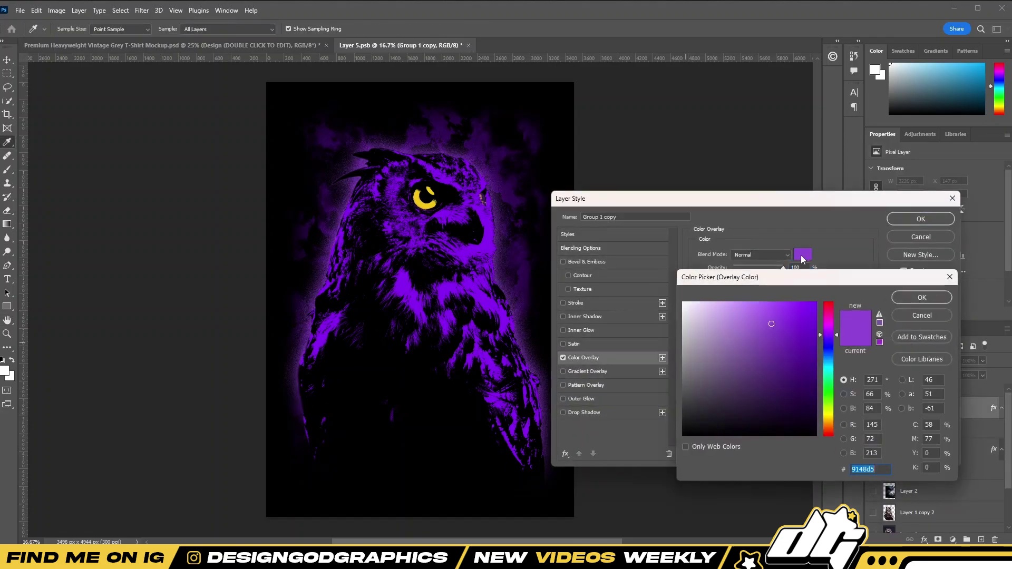
{"action": "key", "text": "Return"}
{"action": "key", "text": "Return"}
- Add a placeholder text line at the poster top, above Layer 2
{"action": "key", "text": "e"}
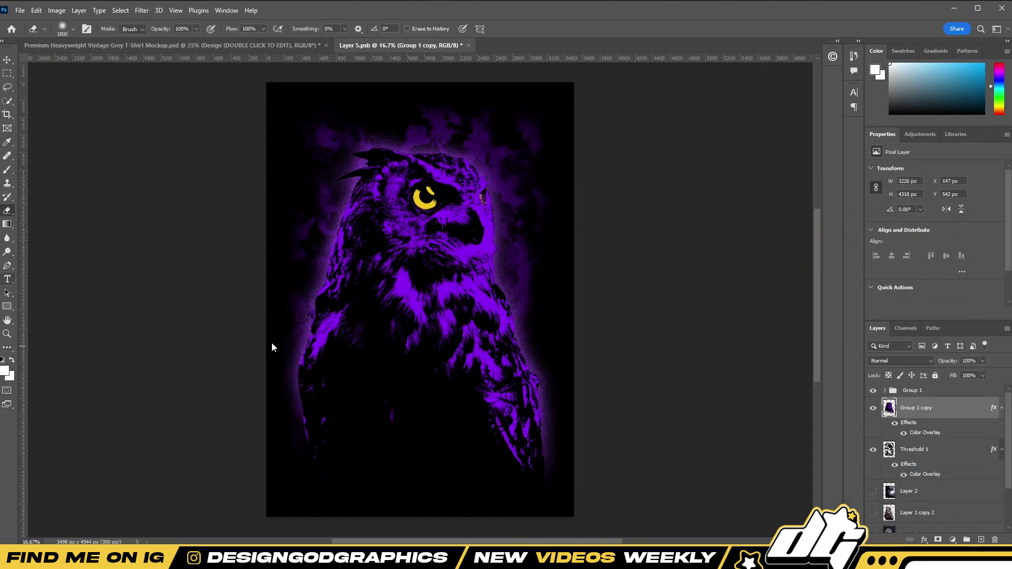
{"action": "left_click", "coordinate": [8, 279]}
{"action": "left_click", "coordinate": [908, 490]}
{"action": "left_click", "coordinate": [342, 151]}
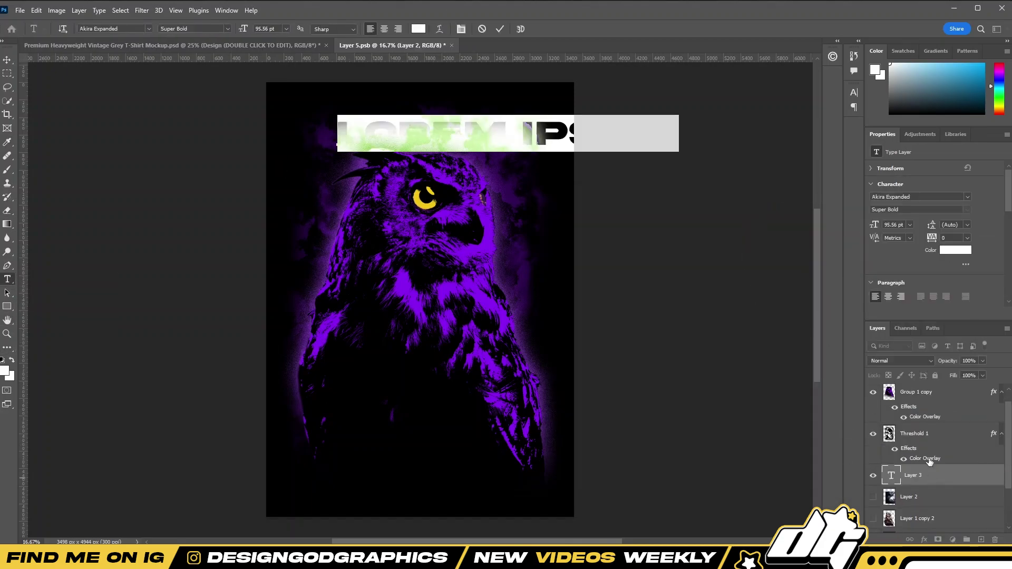
- Nudge the placeholder text and set its font to Vinyl Stickons
{"action": "key", "text": "ctrl+Return"}
{"action": "key", "text": "ctrl+bracketright"}
{"action": "left_click_drag", "start_coordinate": [341, 139], "coordinate": [307, 153]}
{"action": "key", "text": "ctrl+a"}
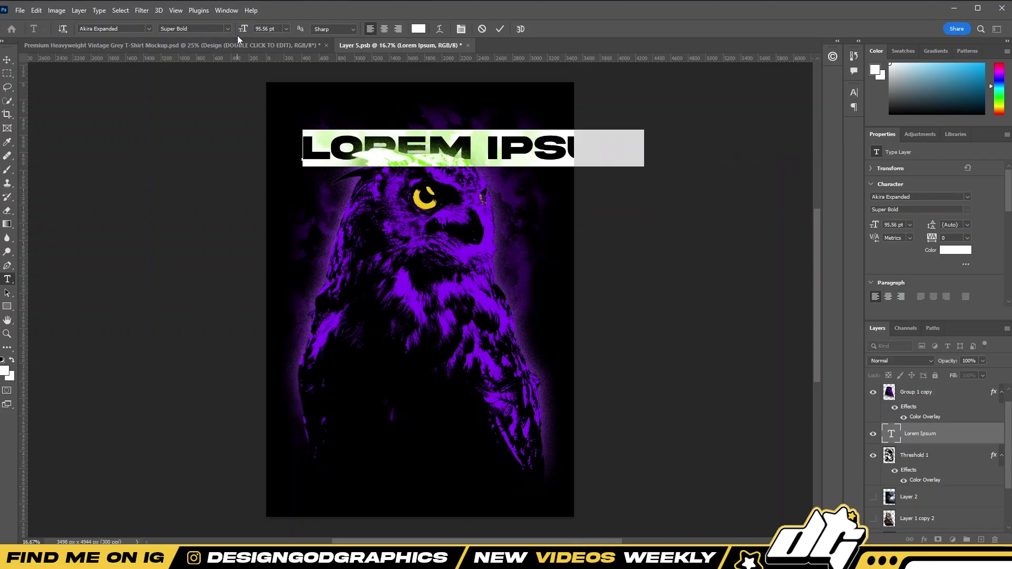
{"action": "left_click", "coordinate": [148, 29]}
{"action": "type", "text": "viy"}
{"action": "key", "text": "BackSpace"}
{"action": "type", "text": "nyl Stickons"}
{"action": "key", "text": "Return"}
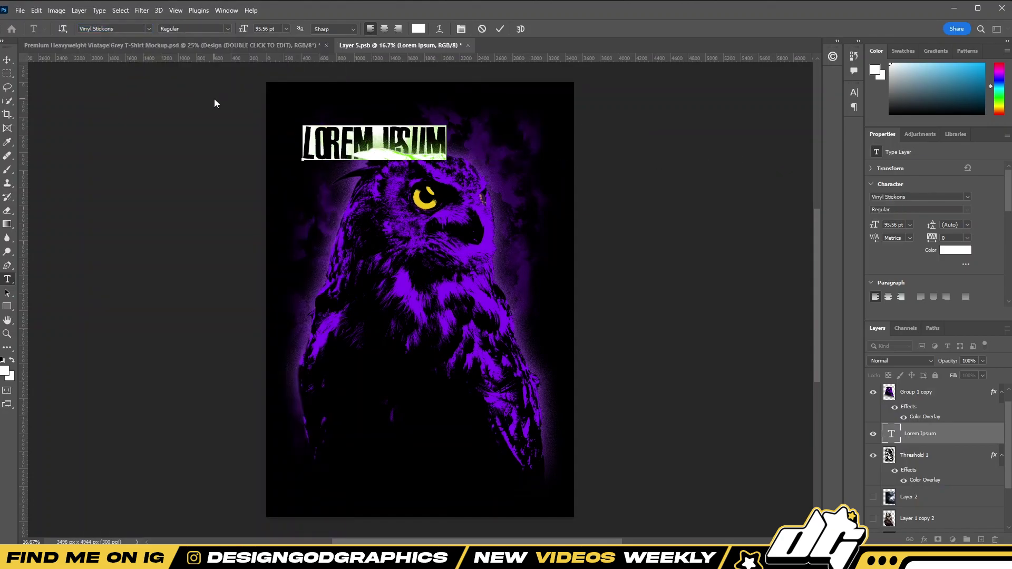
- Type NIGHTFALL and scale it to about 226%, centred across the top
{"action": "type", "text": "NIGHTFALL"}
{"action": "key", "text": "ctrl+Return"}
{"action": "key", "text": "ctrl+t"}
{"action": "left_click_drag", "start_coordinate": [419, 159], "coordinate": [556, 172]}
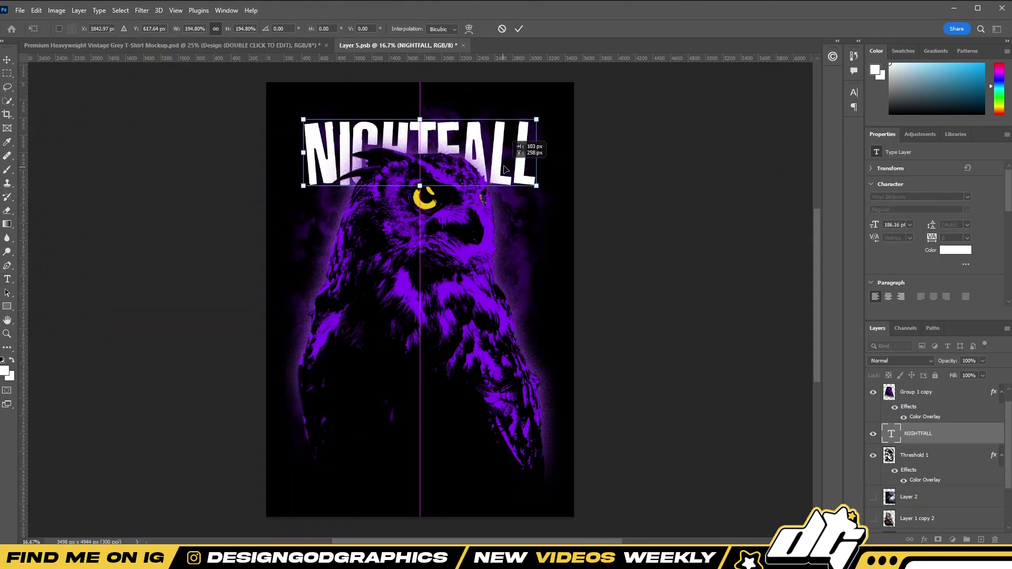
{"action": "left_click_drag", "start_coordinate": [304, 173], "coordinate": [286, 179]}
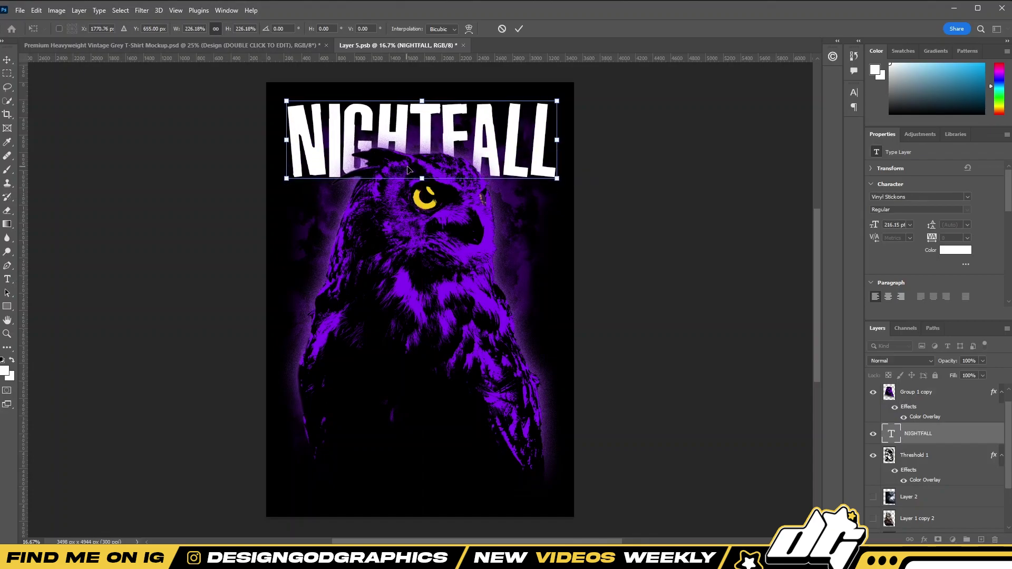
{"action": "left_click_drag", "start_coordinate": [449, 154], "coordinate": [447, 156]}
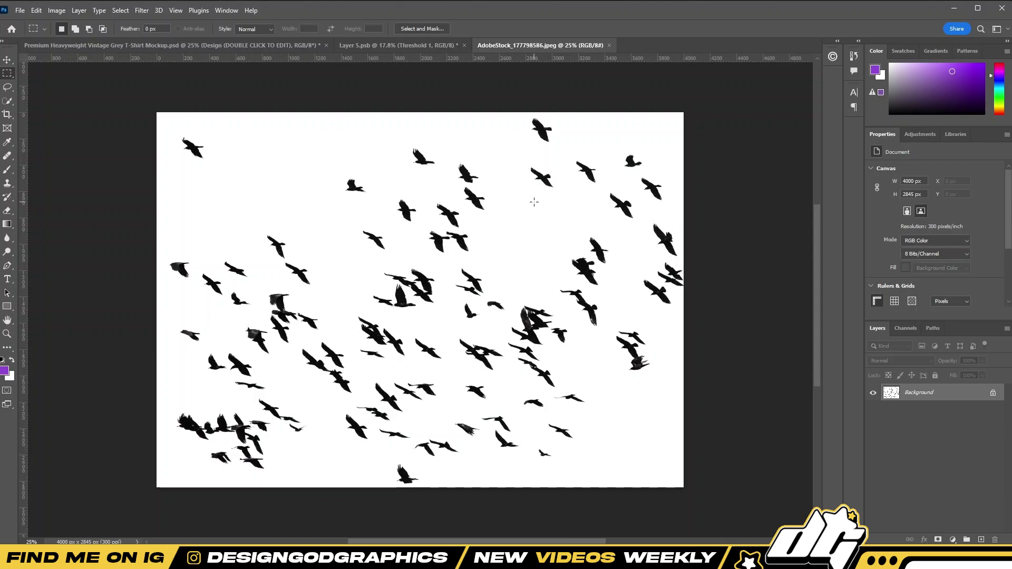
- Copy two individual birds from the photo onto their own layers and delete the leftovers
{"action": "key", "text": "ctrl+j"}
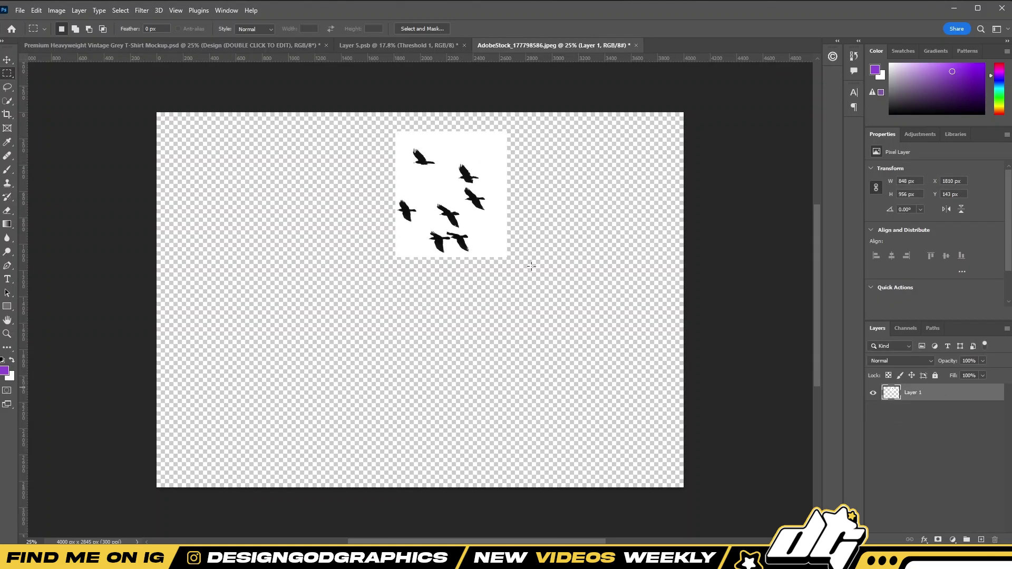
{"action": "key", "text": "ctrl+plus"}
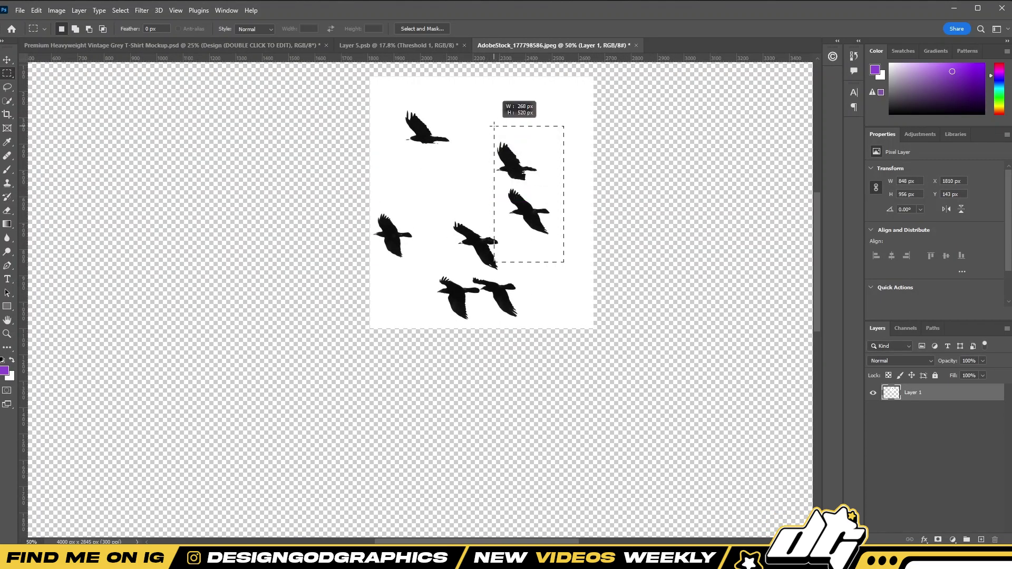
{"action": "left_click_drag", "start_coordinate": [499, 183], "coordinate": [554, 237]}
{"action": "right_click", "coordinate": [535, 224]}
{"action": "left_click", "coordinate": [559, 293]}
{"action": "left_click", "coordinate": [917, 410]}
{"action": "right_click", "coordinate": [509, 160]}
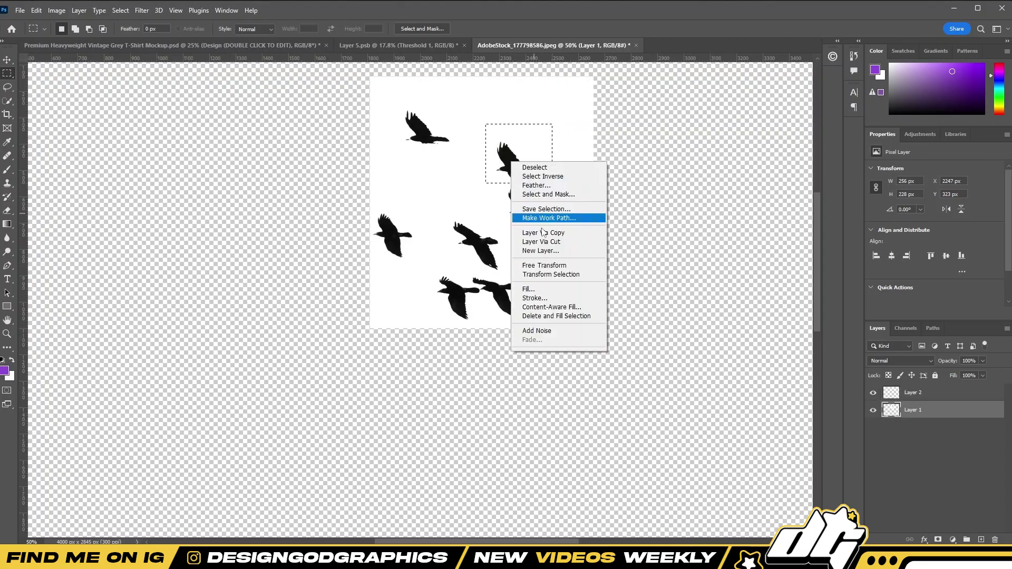
{"action": "left_click", "coordinate": [559, 231]}
{"action": "key", "text": "Delete"}
- Bring both bird layers into the poster and double their size
{"action": "left_click", "coordinate": [913, 392], "text": "shift"}
{"action": "left_click_drag", "start_coordinate": [553, 45], "coordinate": [106, 263]}
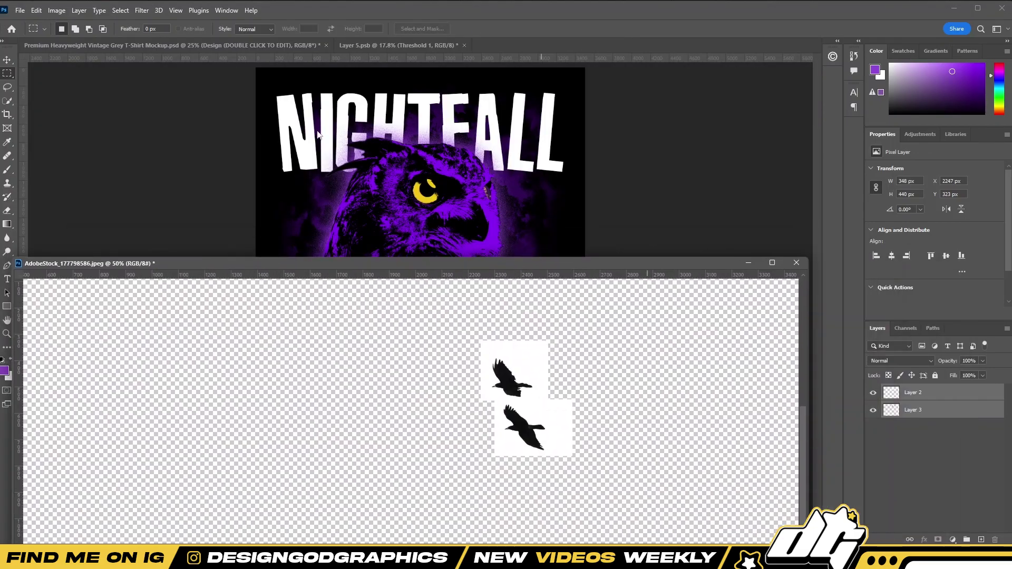
{"action": "key", "text": "ctrl+alt+i"}
{"action": "left_click", "coordinate": [481, 289]}
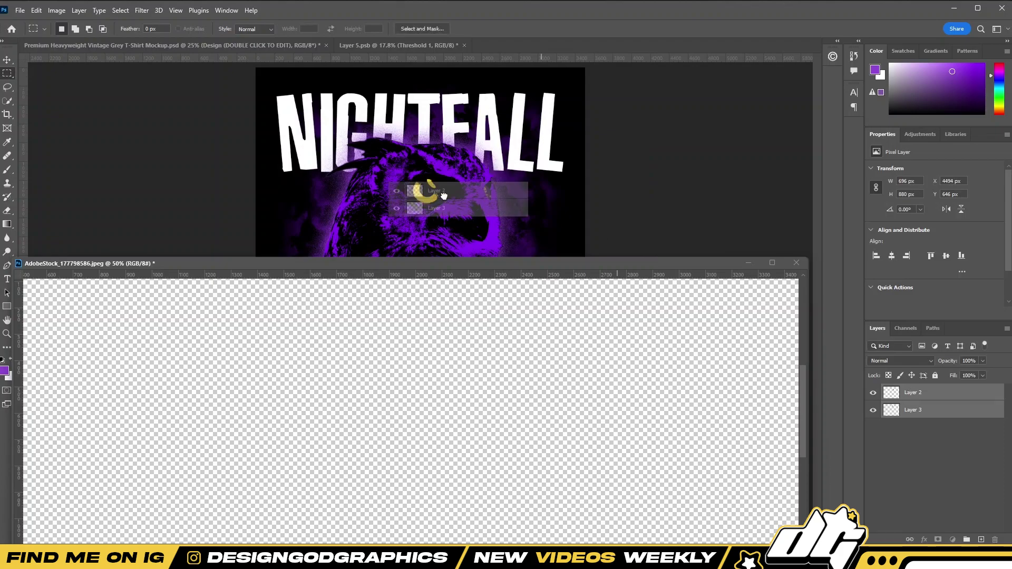
{"action": "key", "text": "ctrl+Tab"}
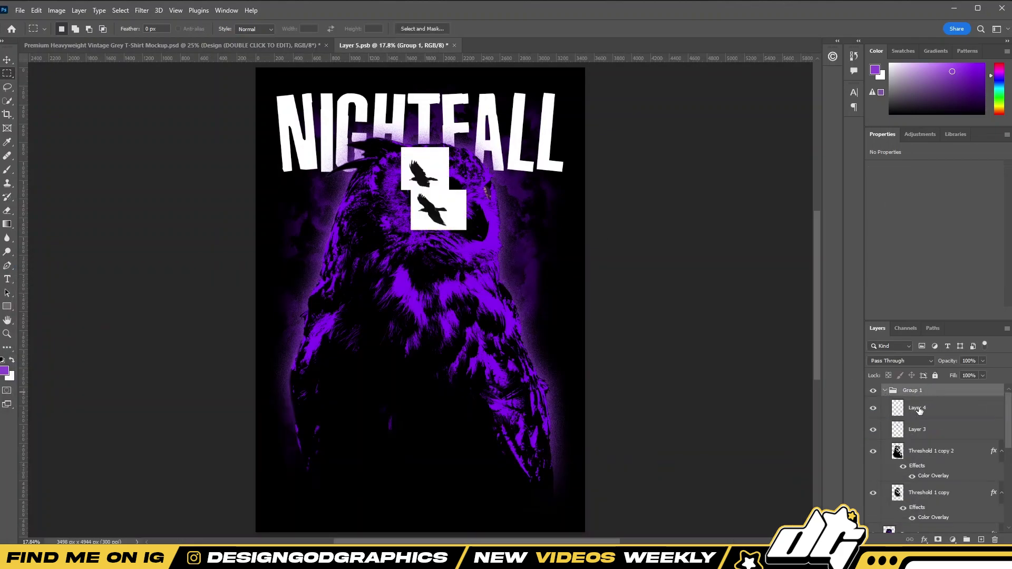
- Erase the white backgrounds behind both birds
{"action": "left_click", "coordinate": [918, 410]}
{"action": "right_click", "coordinate": [7, 210]}
{"action": "left_click", "coordinate": [42, 232]}
{"action": "left_click", "coordinate": [506, 247]}
{"action": "left_click", "coordinate": [917, 429]}
{"action": "left_click", "coordinate": [477, 169]}
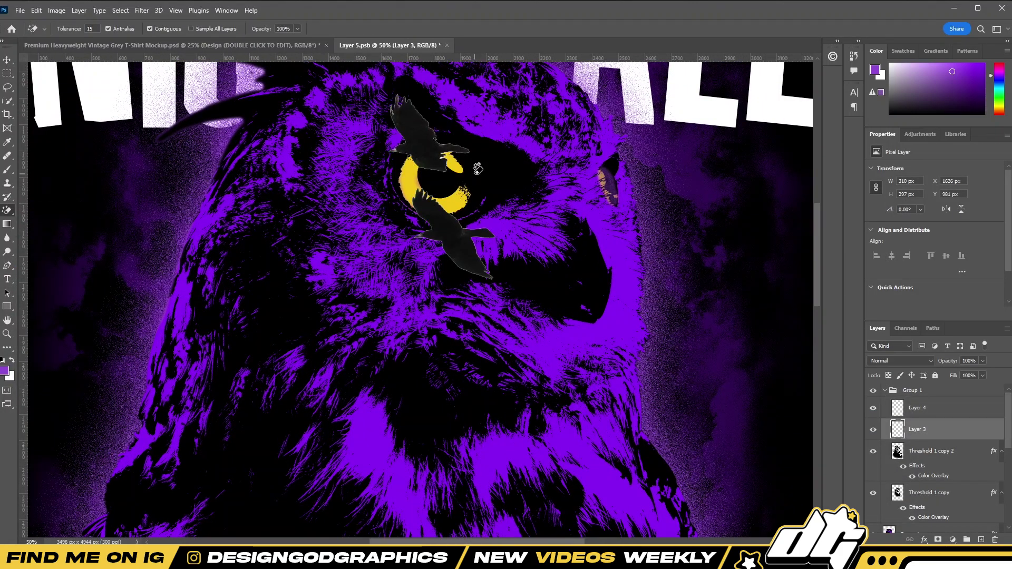
{"action": "key", "text": "ctrl+0"}
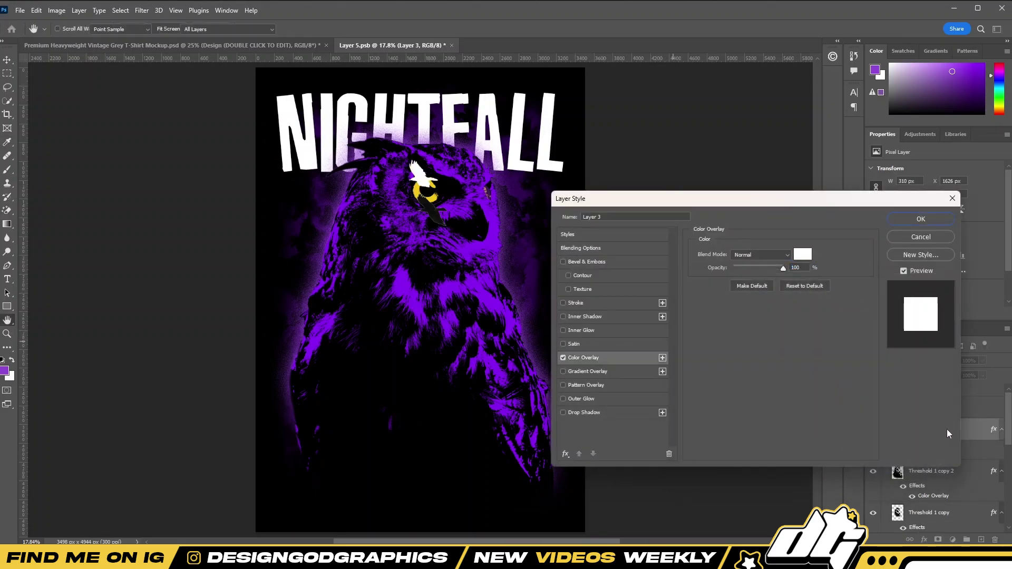
- Move the birds out of Group 1 and down from the eye to the owl's chest
{"action": "left_click", "coordinate": [919, 449], "text": "shift"}
{"action": "key", "text": "ctrl+bracketright"}
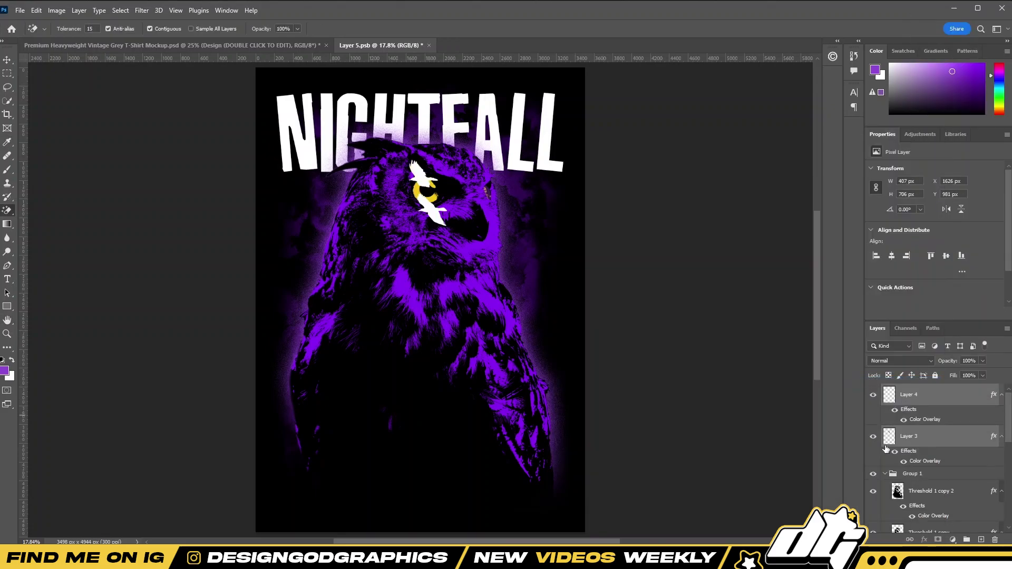
{"action": "left_click_drag", "start_coordinate": [432, 198], "coordinate": [435, 396]}
{"action": "left_click", "coordinate": [518, 32]}
{"action": "scroll", "coordinate": [440, 374], "scroll_direction": "up", "scroll_amount": 3}
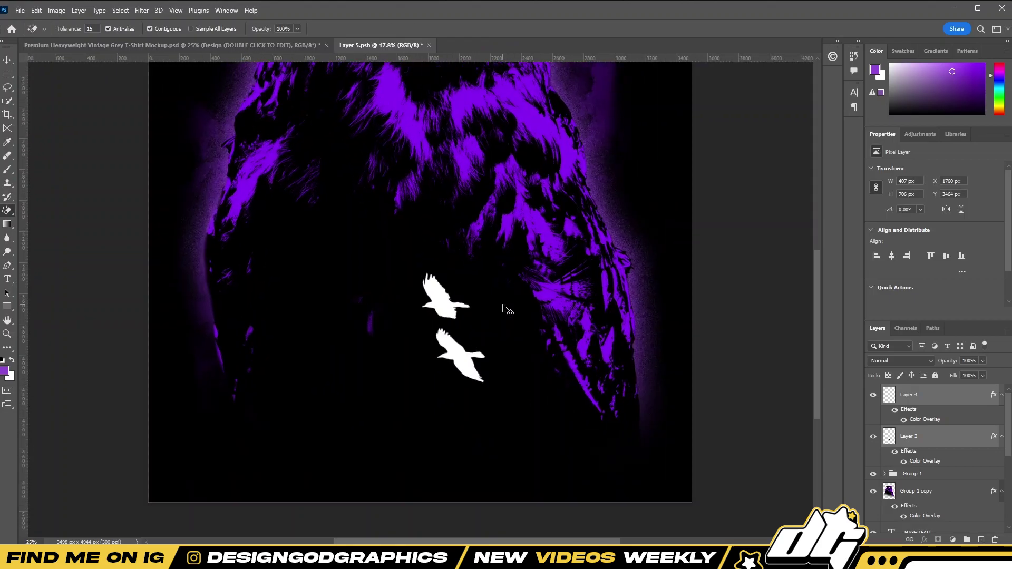
- Keep only Layer 3 selected and hide the upper bird's layer
{"action": "left_click", "coordinate": [875, 413]}
{"action": "left_click", "coordinate": [872, 440]}
{"action": "scroll", "coordinate": [881, 418], "scroll_direction": "down", "scroll_amount": 1}
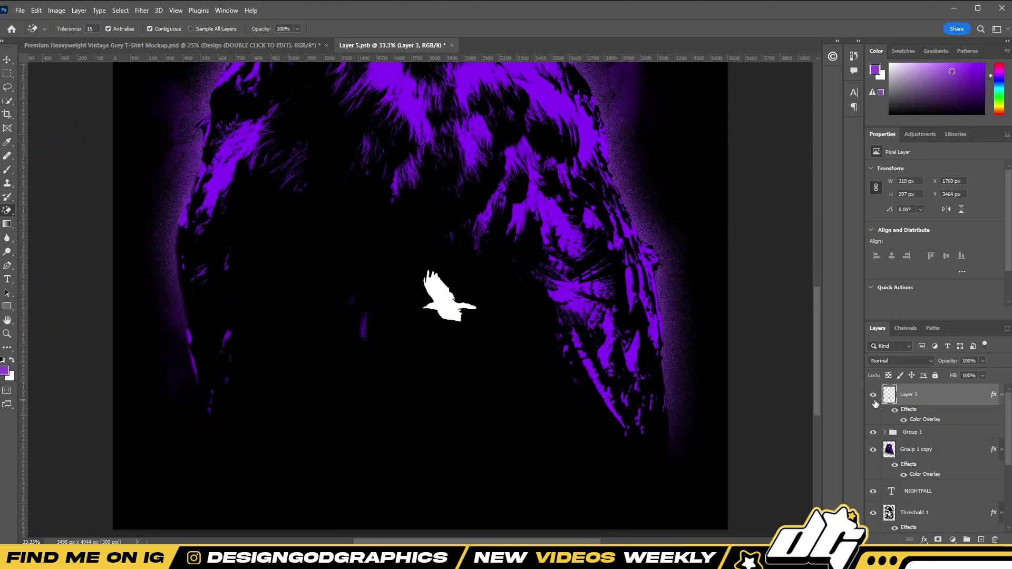
{"action": "scroll", "coordinate": [875, 403], "scroll_direction": "up", "scroll_amount": 1}
- Free Transform the second bird, flipping and rotating it to a new angle
{"action": "left_click", "coordinate": [907, 394]}
{"action": "key", "text": "ctrl+t"}
{"action": "right_click", "coordinate": [463, 299]}
{"action": "left_click", "coordinate": [485, 519]}
{"action": "mouse_move", "coordinate": [506, 316]}
{"action": "left_mouse_down"}
{"action": "mouse_move", "coordinate": [527, 346]}
{"action": "mouse_move", "coordinate": [523, 387]}
{"action": "left_mouse_up"}
{"action": "key", "text": "Escape"}
{"action": "key", "text": "ctrl+t"}
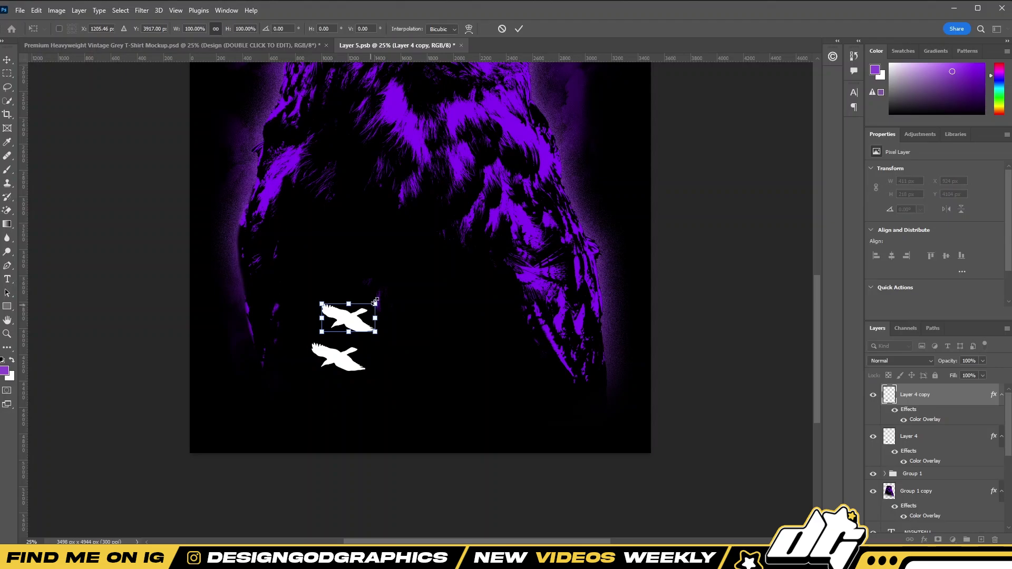
- Place a third bird copy to the right, shrunk and tilted
{"action": "key", "text": "ctrl+plus"}
{"action": "left_click_drag", "start_coordinate": [316, 331], "coordinate": [313, 330]}
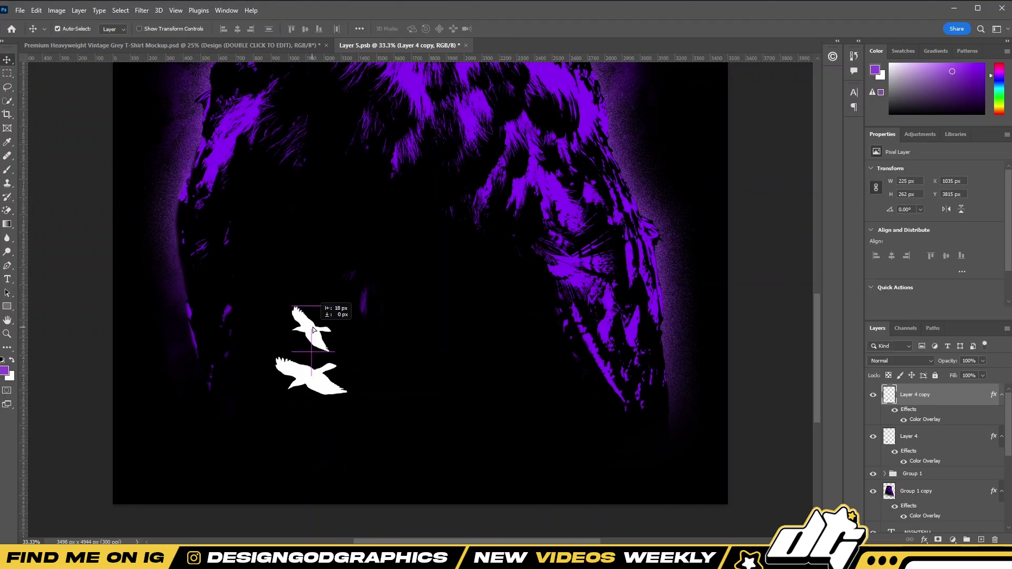
{"action": "left_click_drag", "start_coordinate": [389, 361], "coordinate": [392, 371]}
{"action": "key", "text": "ctrl+t"}
{"action": "left_click_drag", "start_coordinate": [403, 382], "coordinate": [405, 365]}
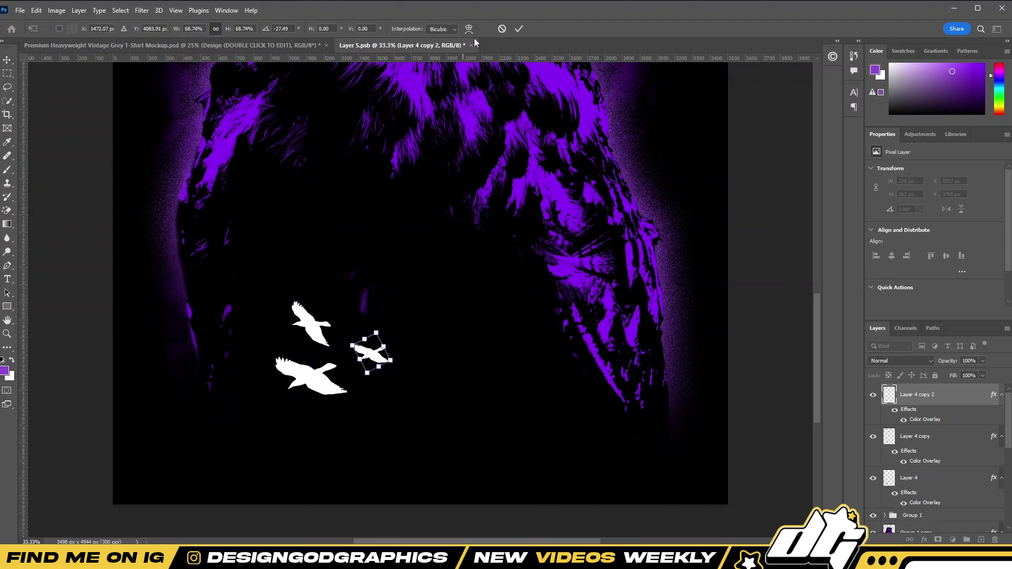
{"action": "key", "text": "Return"}
- Merge the three bird layers into one
{"action": "scroll", "coordinate": [459, 344], "scroll_direction": "down", "scroll_amount": 2}
{"action": "scroll", "coordinate": [458, 344], "scroll_direction": "up", "scroll_amount": 2}
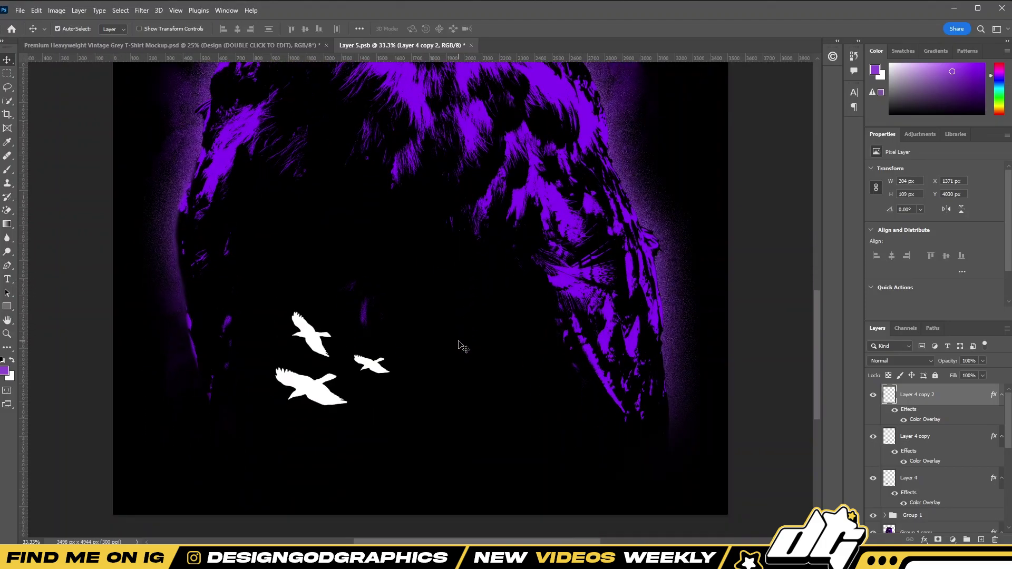
{"action": "left_click", "coordinate": [939, 481], "text": "shift"}
{"action": "right_click", "coordinate": [938, 481]}
{"action": "left_click", "coordinate": [944, 359]}
- Apply Add Noise grain to the merged birds layer
{"action": "key", "text": "ctrl+plus"}
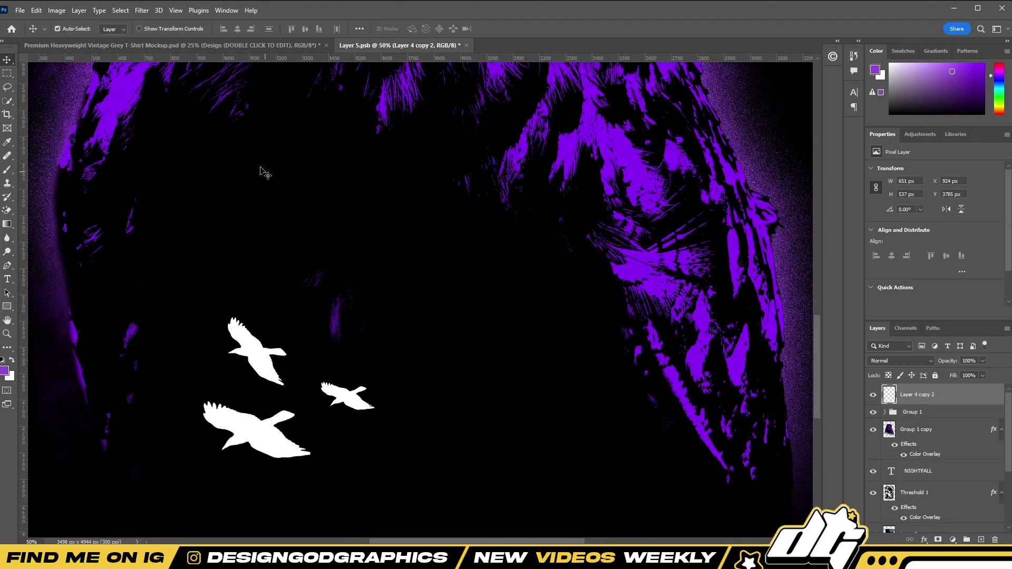
{"action": "left_click", "coordinate": [142, 10]}
{"action": "left_click", "coordinate": [289, 176]}
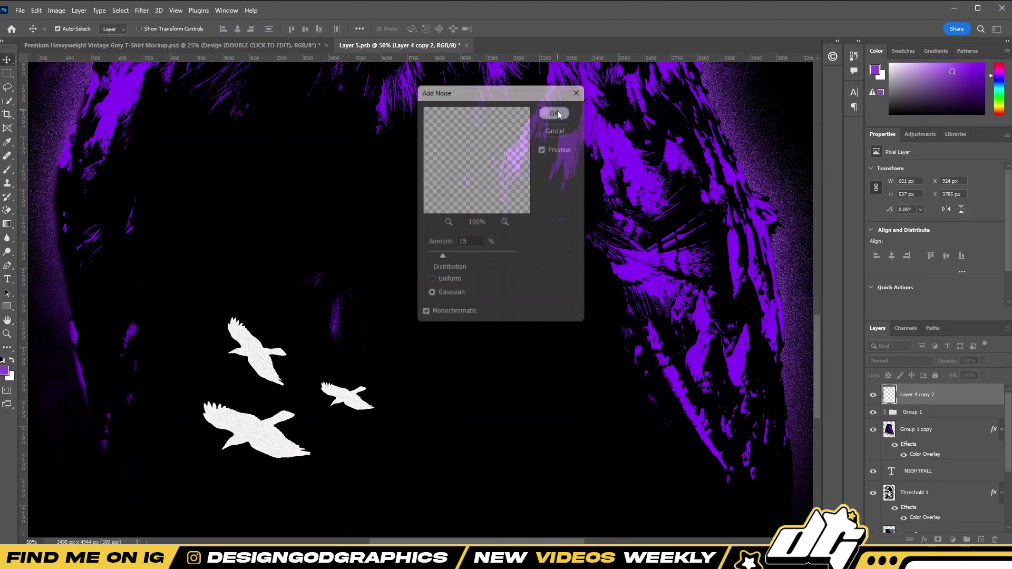
{"action": "key", "text": "Return"}
- Try an Outer Glow on the birds, review the poster, then undo it
{"action": "double_click", "coordinate": [954, 400]}
{"action": "left_click", "coordinate": [581, 398]}
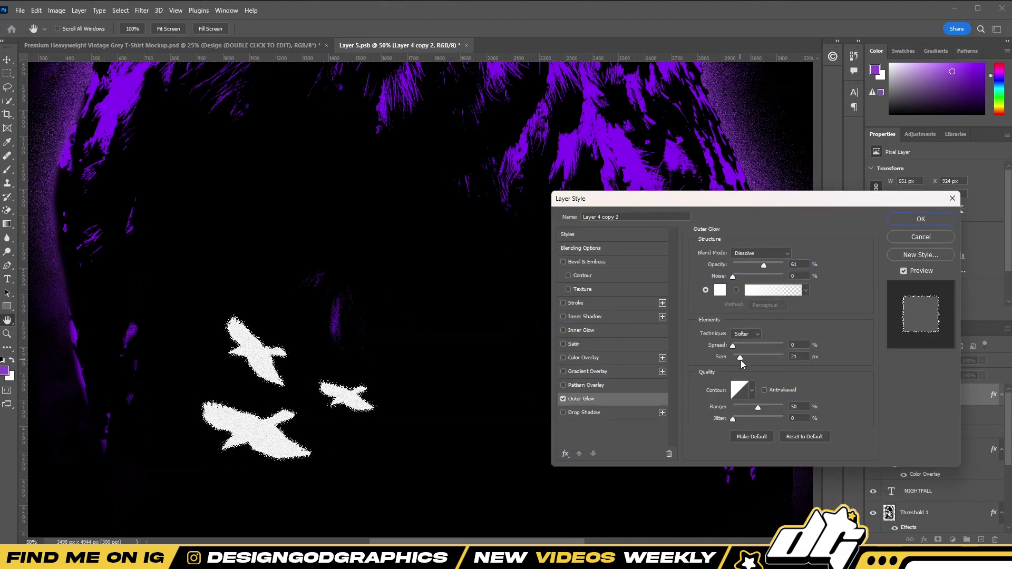
{"action": "left_click_drag", "start_coordinate": [748, 266], "coordinate": [766, 268]}
{"action": "key", "text": "Return"}
{"action": "key", "text": "v"}
{"action": "scroll", "coordinate": [459, 372], "scroll_direction": "down", "scroll_amount": 1}
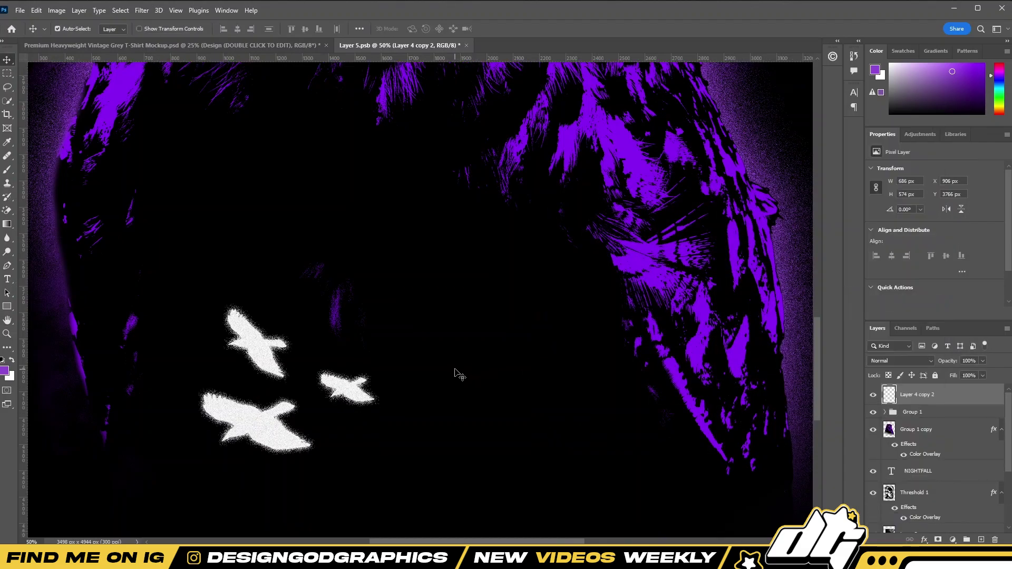
{"action": "key", "text": "ctrl+plus"}
{"action": "scroll", "coordinate": [463, 364], "scroll_direction": "up", "scroll_amount": 1}
{"action": "scroll", "coordinate": [464, 364], "scroll_direction": "down", "scroll_amount": 4}
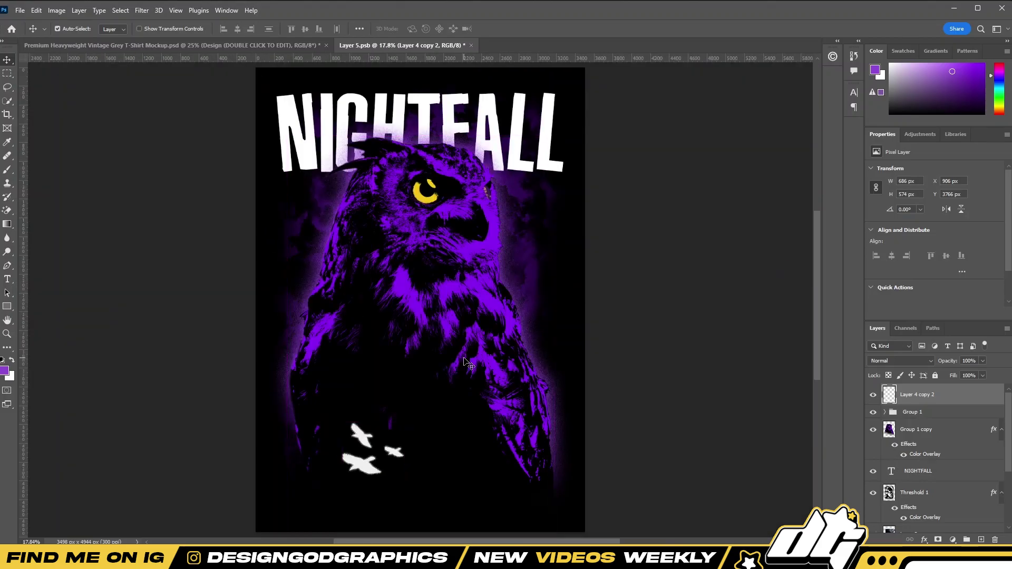
{"action": "scroll", "coordinate": [469, 362], "scroll_direction": "up", "scroll_amount": 1}
{"action": "scroll", "coordinate": [472, 353], "scroll_direction": "up", "scroll_amount": 2}
{"action": "scroll", "coordinate": [468, 347], "scroll_direction": "down", "scroll_amount": 1}
{"action": "scroll", "coordinate": [466, 342], "scroll_direction": "down", "scroll_amount": 1}
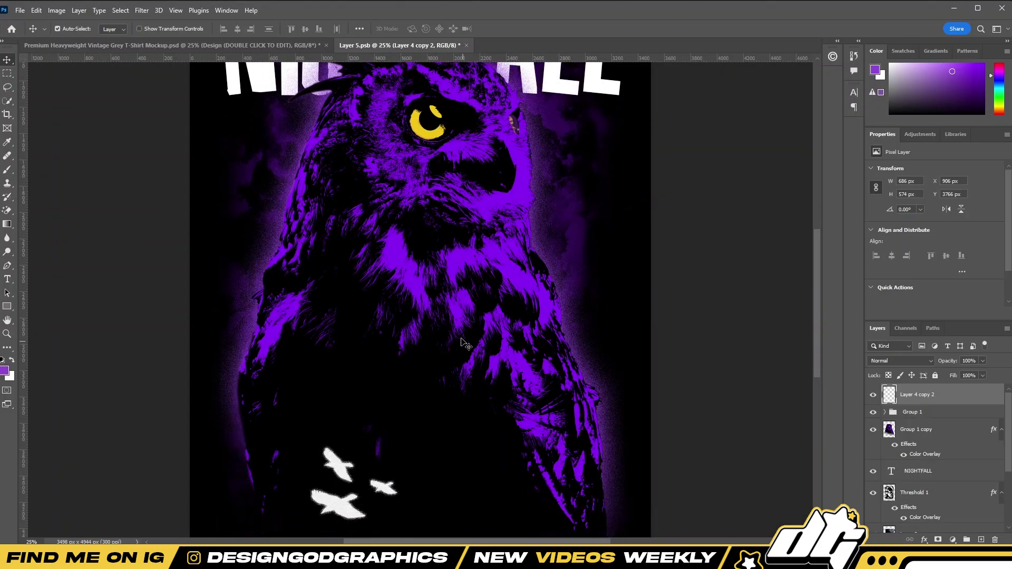
{"action": "scroll", "coordinate": [461, 333], "scroll_direction": "down", "scroll_amount": 1}
{"action": "key", "text": "ctrl+z"}
- Open the crosshair stock artwork and duplicate its layer
{"action": "scroll", "coordinate": [553, 336], "scroll_direction": "up", "scroll_amount": 3}
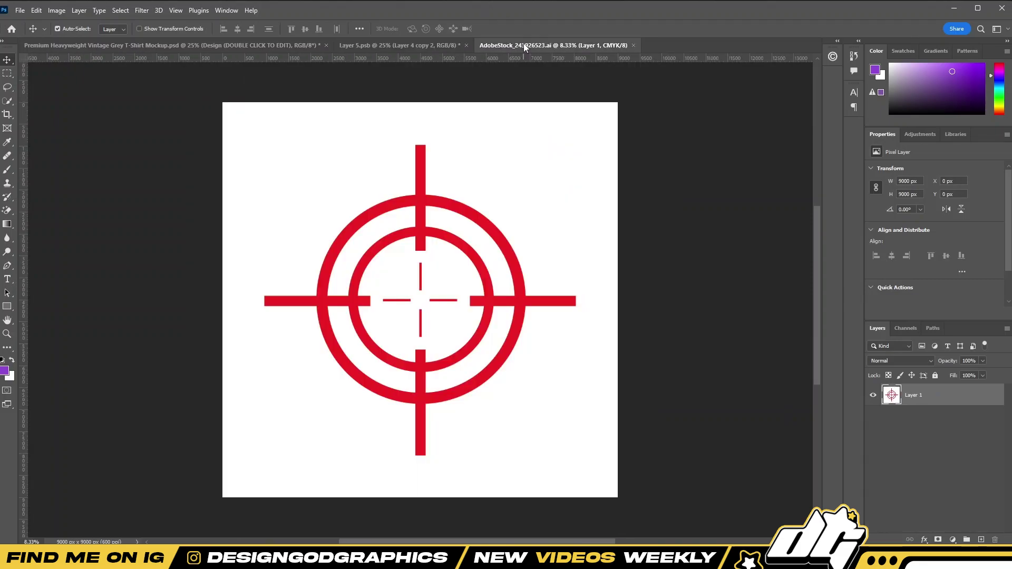
{"action": "right_click", "coordinate": [950, 394]}
{"action": "key", "text": "ctrl+j"}
- Drag the crosshair layer from the stock file into the owl poster
{"action": "double_click", "coordinate": [897, 424]}
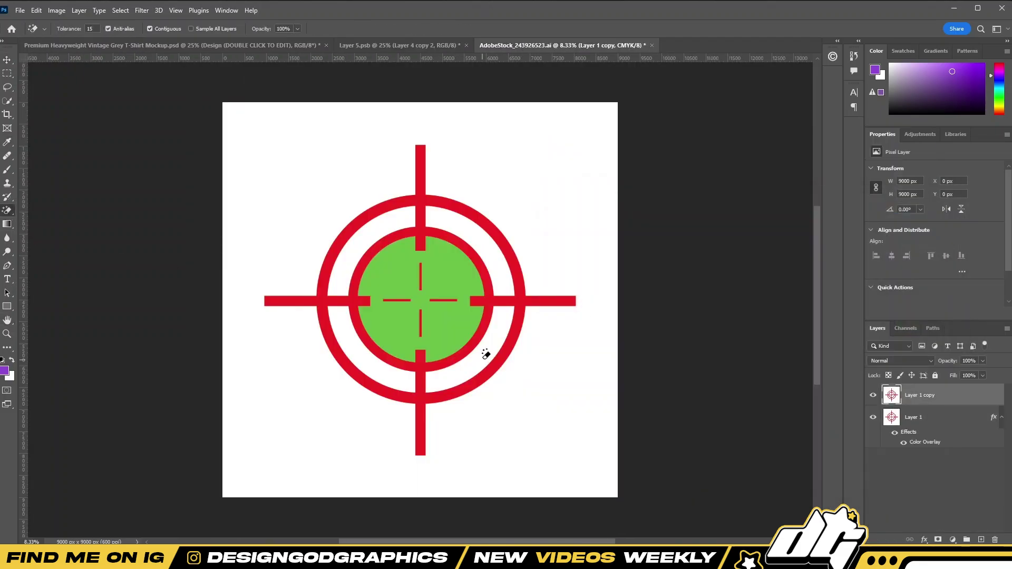
{"action": "left_click_drag", "start_coordinate": [551, 46], "coordinate": [303, 438]}
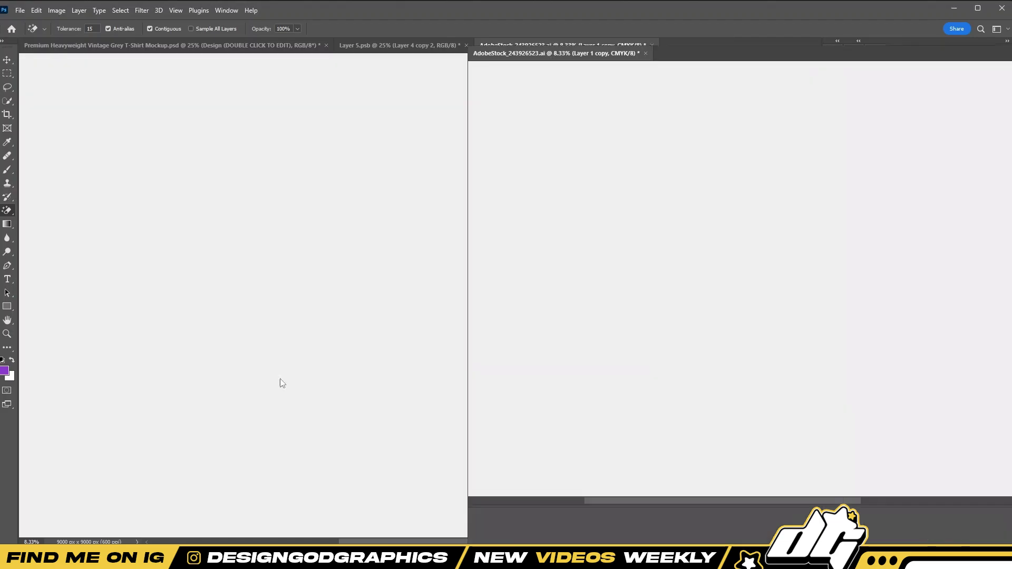
{"action": "left_click_drag", "start_coordinate": [891, 395], "coordinate": [506, 306]}
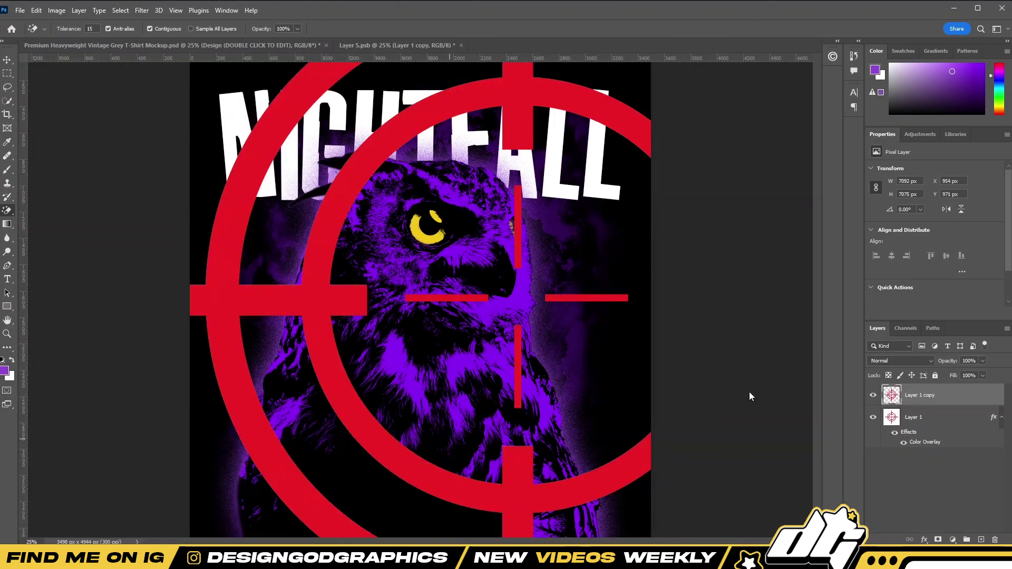
- Shrink the crosshair, rotate it about 30 degrees, and place it on the owl's cheek
{"action": "key", "text": "ctrl+t"}
{"action": "key", "text": "ctrl+minus"}
{"action": "mouse_move", "coordinate": [694, 391]}
{"action": "left_mouse_down"}
{"action": "mouse_move", "coordinate": [614, 318]}
{"action": "mouse_move", "coordinate": [477, 328]}
{"action": "left_mouse_up"}
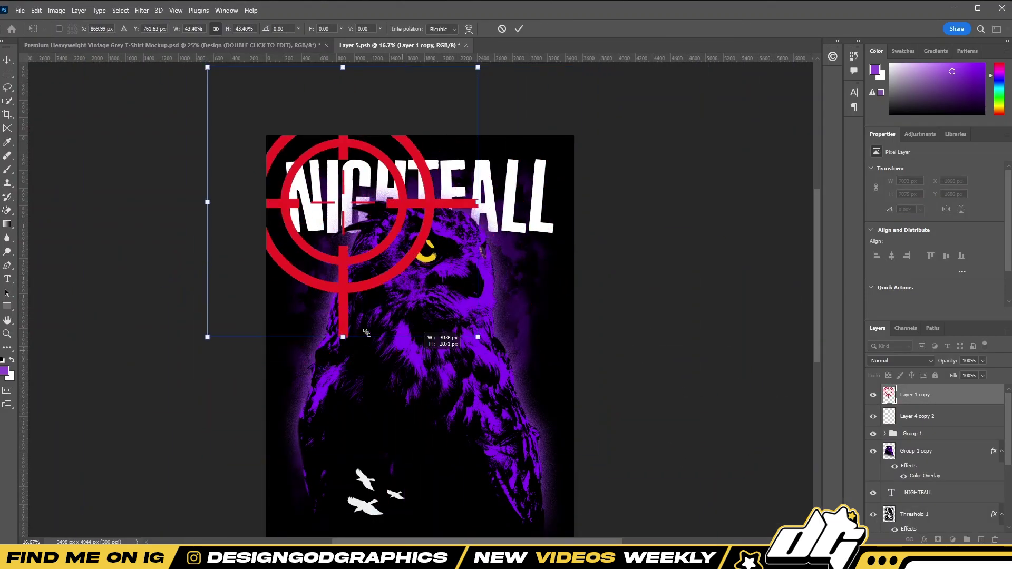
{"action": "left_click_drag", "start_coordinate": [463, 379], "coordinate": [428, 293]}
{"action": "left_click_drag", "start_coordinate": [482, 332], "coordinate": [434, 360]}
{"action": "left_click_drag", "start_coordinate": [443, 234], "coordinate": [524, 338]}
{"action": "key", "text": "Return"}
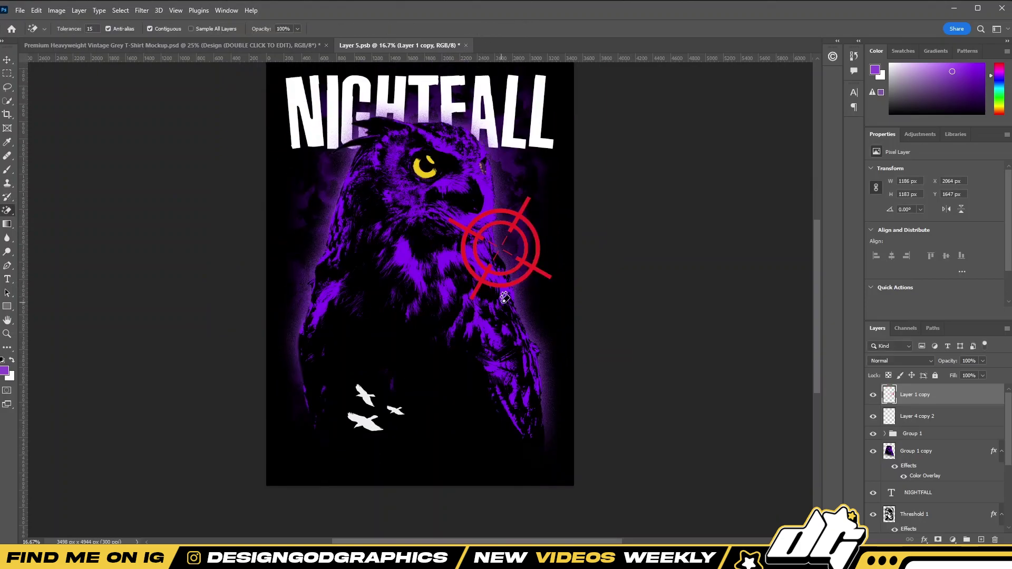
- Copy the colour overlay style from another layer in the group
{"action": "key", "text": "ctrl+plus"}
{"action": "left_click", "coordinate": [884, 433]}
{"action": "scroll", "coordinate": [878, 456], "scroll_direction": "down", "scroll_amount": 2}
{"action": "right_click", "coordinate": [879, 456]}
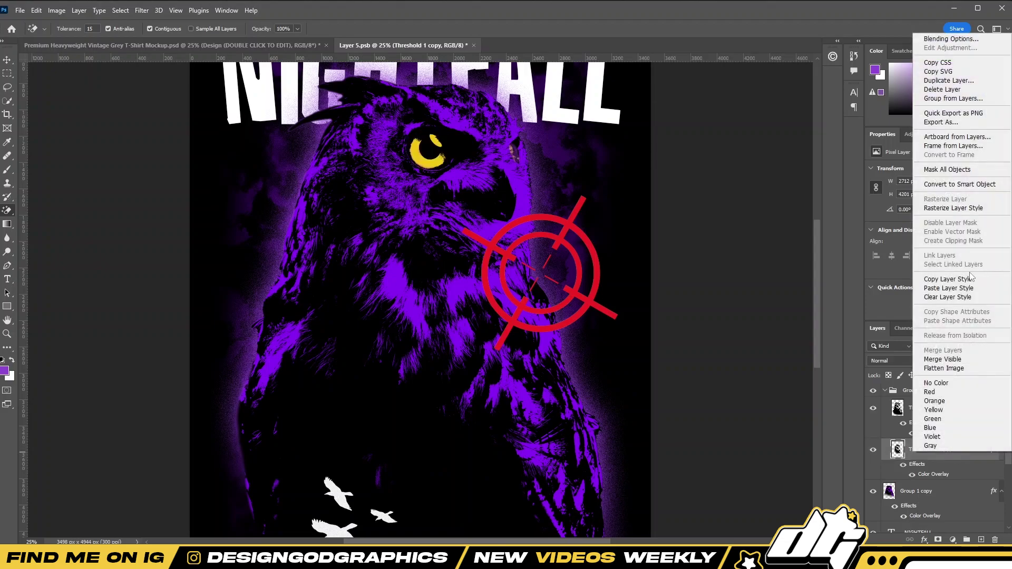
{"action": "left_click", "coordinate": [896, 381]}
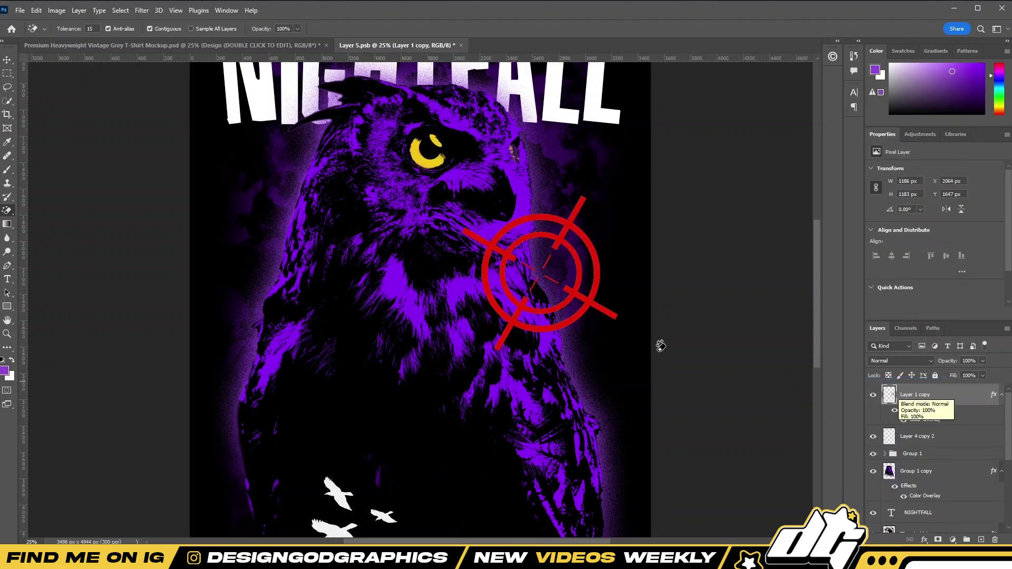
- Paste the copied Color Overlay onto the crosshair and confirm it as yellow
{"action": "scroll", "coordinate": [669, 323], "scroll_direction": "down", "scroll_amount": 2}
{"action": "right_click", "coordinate": [945, 402]}
{"action": "left_click", "coordinate": [948, 399]}
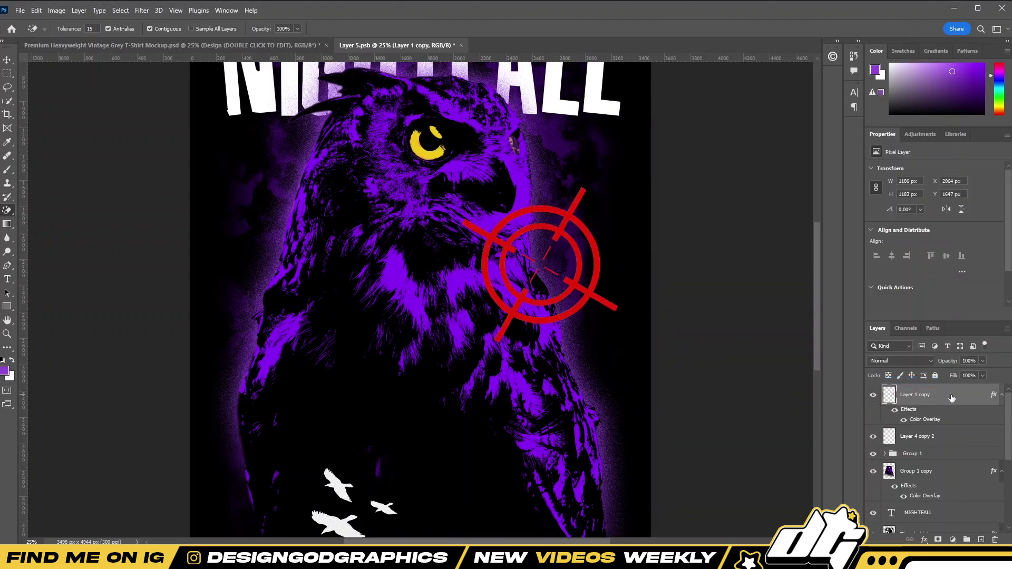
{"action": "double_click", "coordinate": [925, 419]}
{"action": "left_click", "coordinate": [895, 216]}
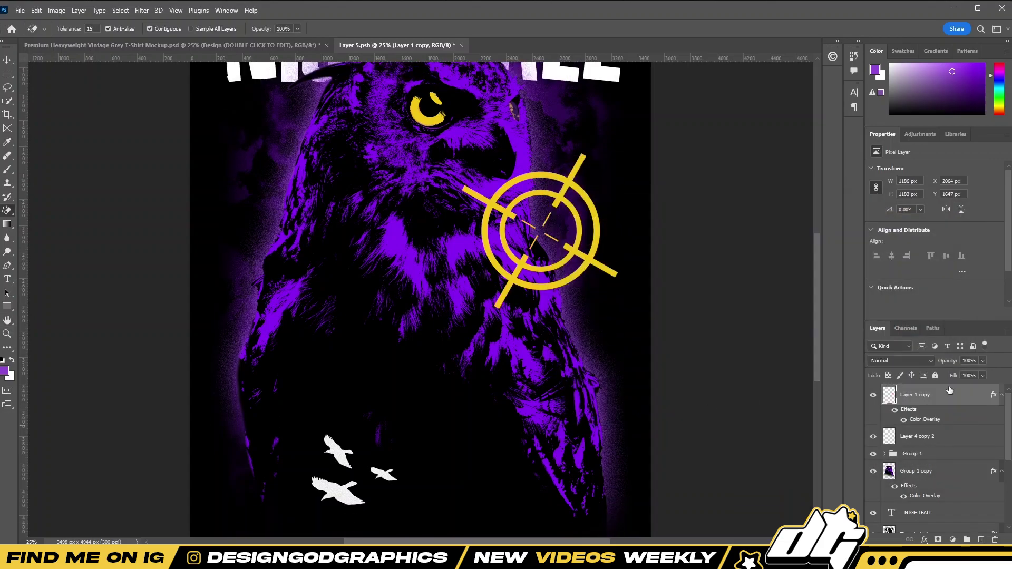
{"action": "left_click", "coordinate": [872, 398]}
{"action": "left_click", "coordinate": [832, 56]}
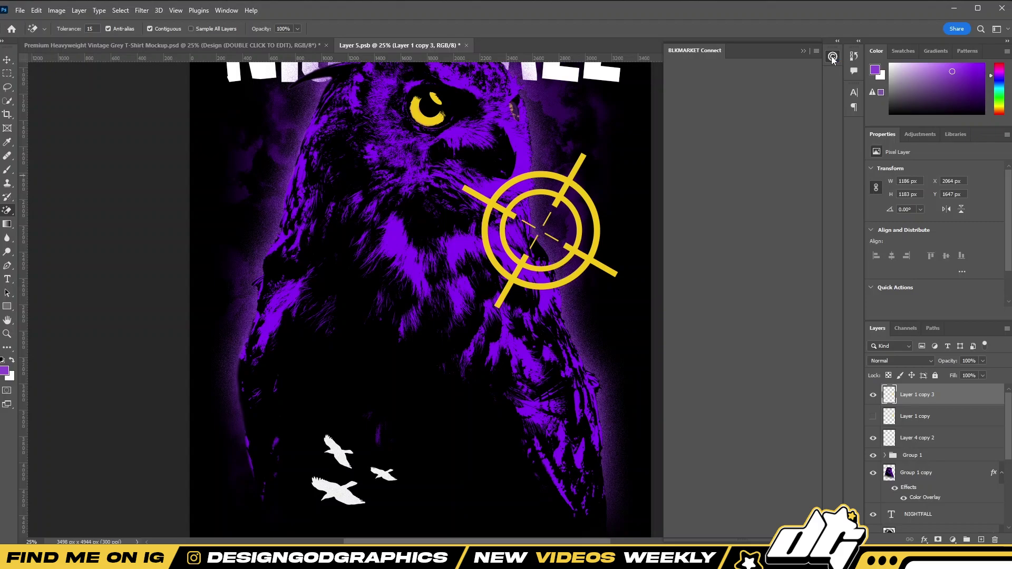
- Log in to the BLKMARKET Connect panel and give the crosshair a distressed texture
{"action": "left_click", "coordinate": [803, 51]}
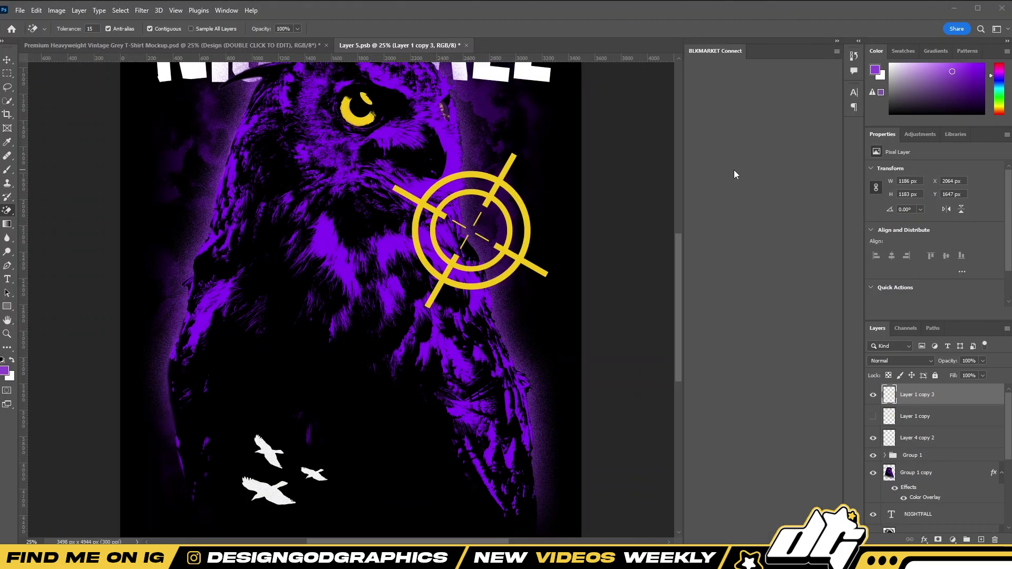
{"action": "left_click", "coordinate": [762, 364]}
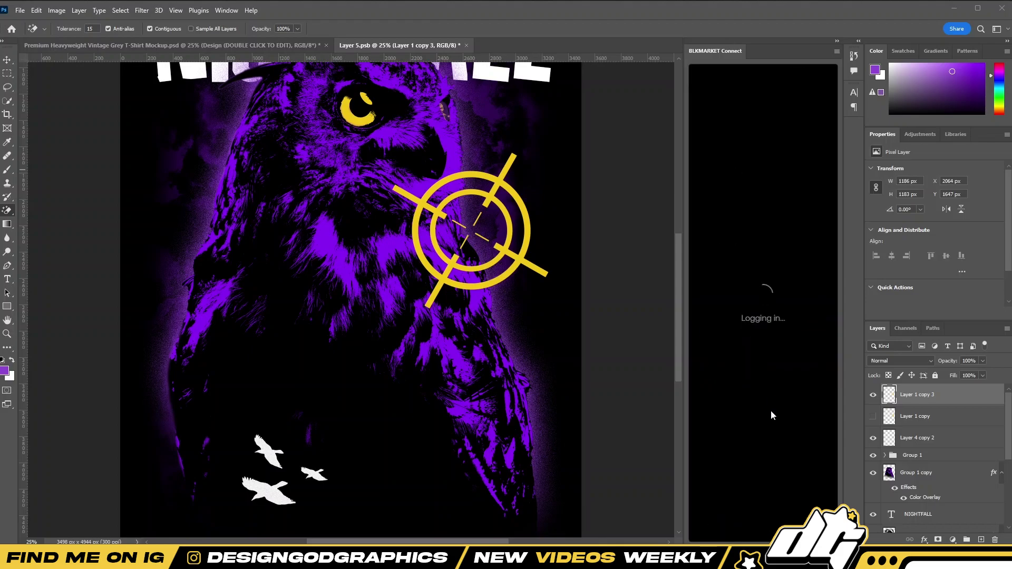
{"action": "scroll", "coordinate": [369, 264], "scroll_direction": "up", "scroll_amount": 3}
{"action": "left_click", "coordinate": [800, 219]}
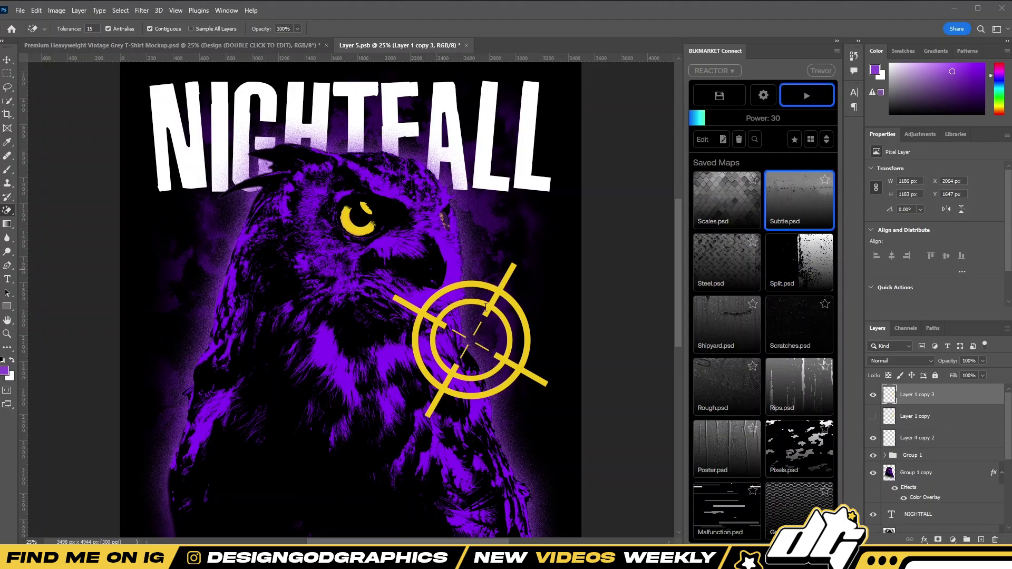
{"action": "key", "text": "ctrl+plus"}
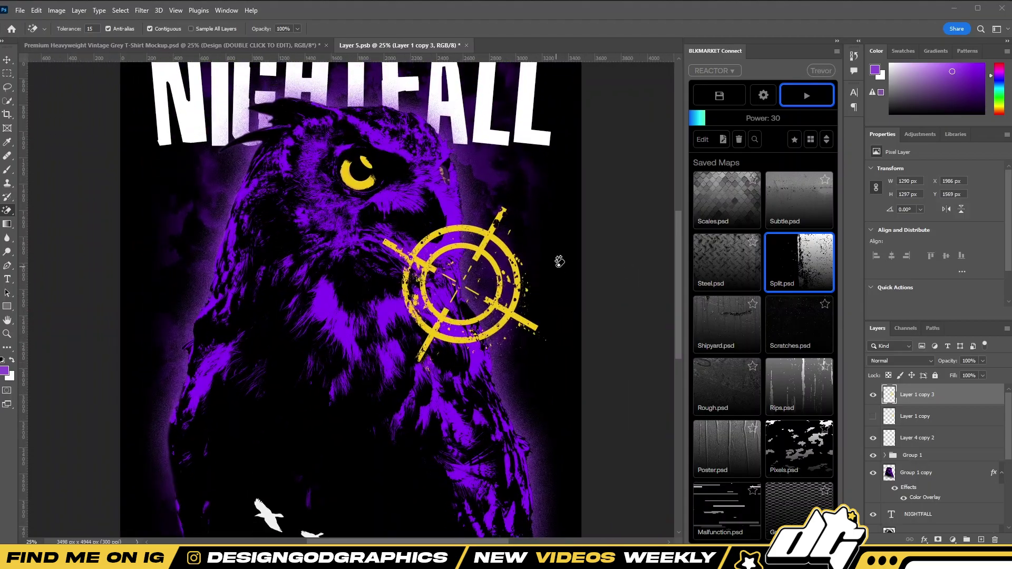
{"action": "left_click", "coordinate": [837, 42]}
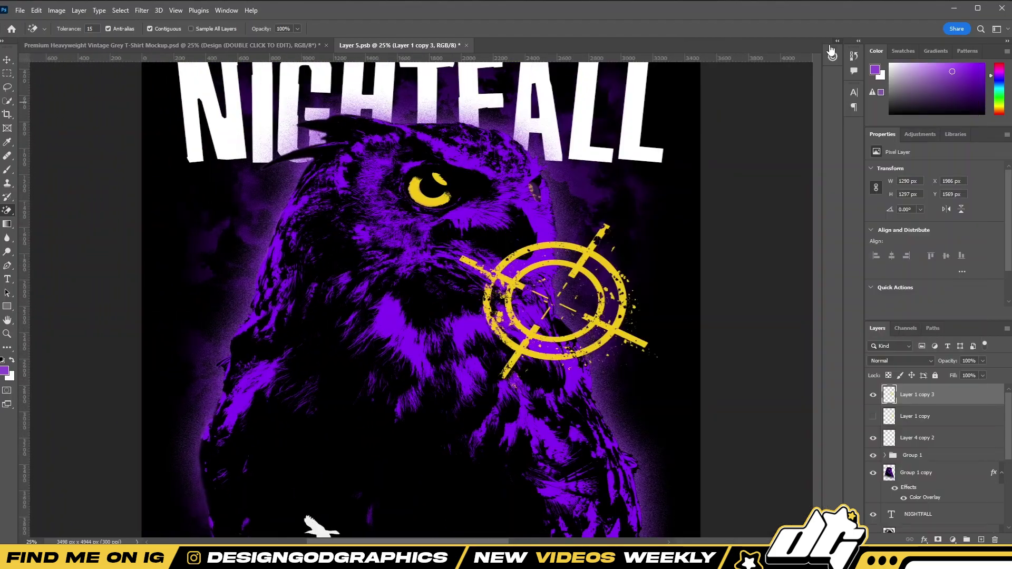
- Add a white outer glow to the crosshair with higher opacity and larger size
{"action": "double_click", "coordinate": [970, 394]}
{"action": "left_click", "coordinate": [590, 400]}
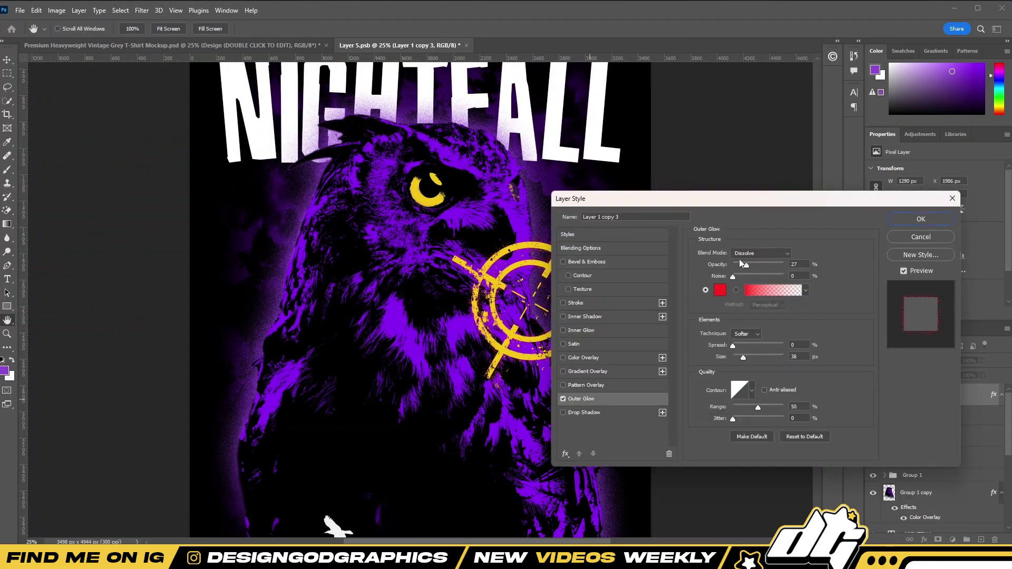
{"action": "left_click", "coordinate": [719, 289]}
{"action": "left_click", "coordinate": [685, 303]}
{"action": "key", "text": "Return"}
{"action": "key", "text": "ctrl+plus"}
{"action": "left_click_drag", "start_coordinate": [744, 264], "coordinate": [754, 264]}
{"action": "left_click_drag", "start_coordinate": [743, 357], "coordinate": [747, 357]}
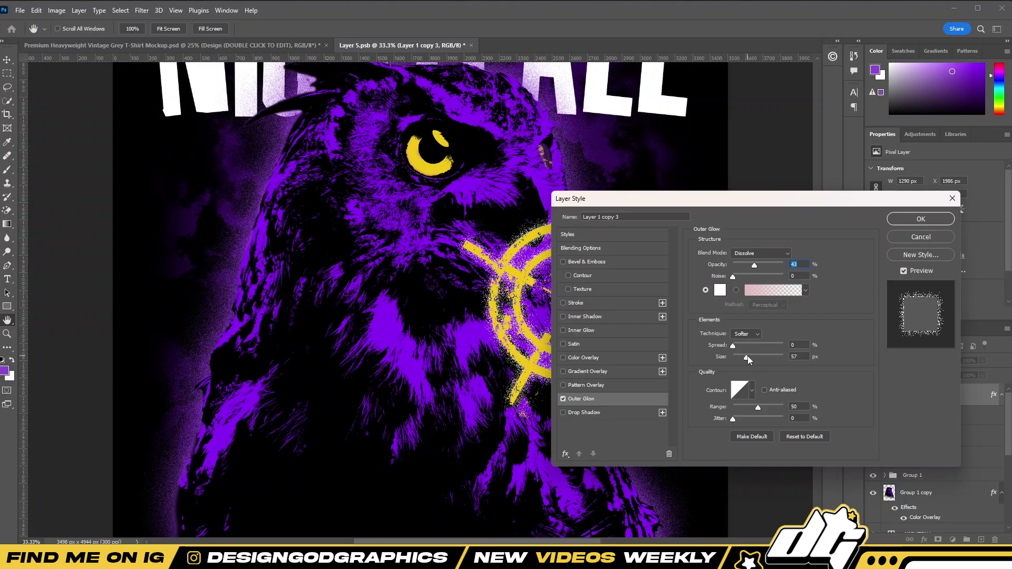
{"action": "key", "text": "Return"}
- Turn on a yellow Color Overlay for the crosshair
{"action": "right_click", "coordinate": [912, 394]}
{"action": "key", "text": "Escape"}
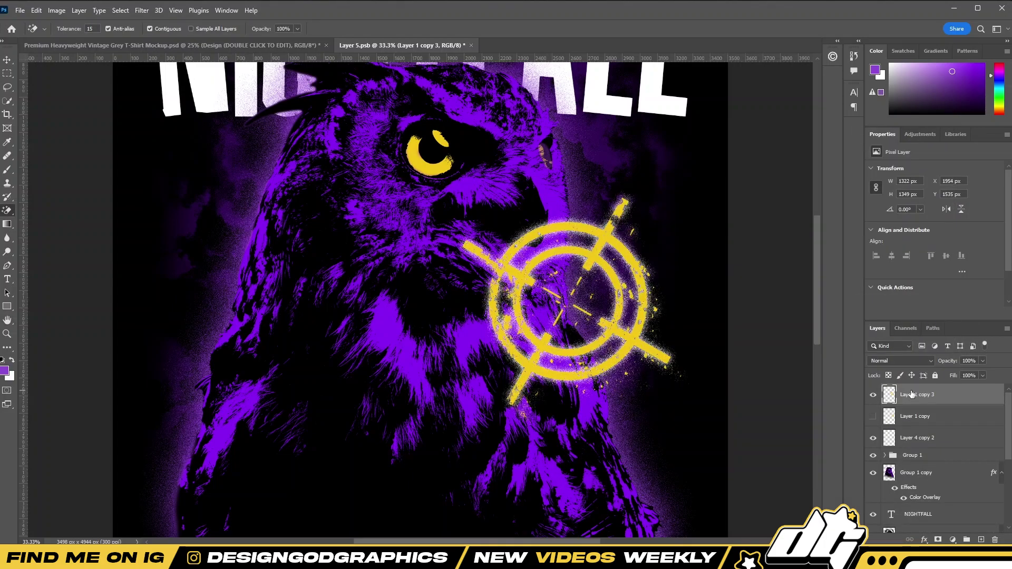
{"action": "double_click", "coordinate": [963, 399]}
{"action": "left_click", "coordinate": [582, 357]}
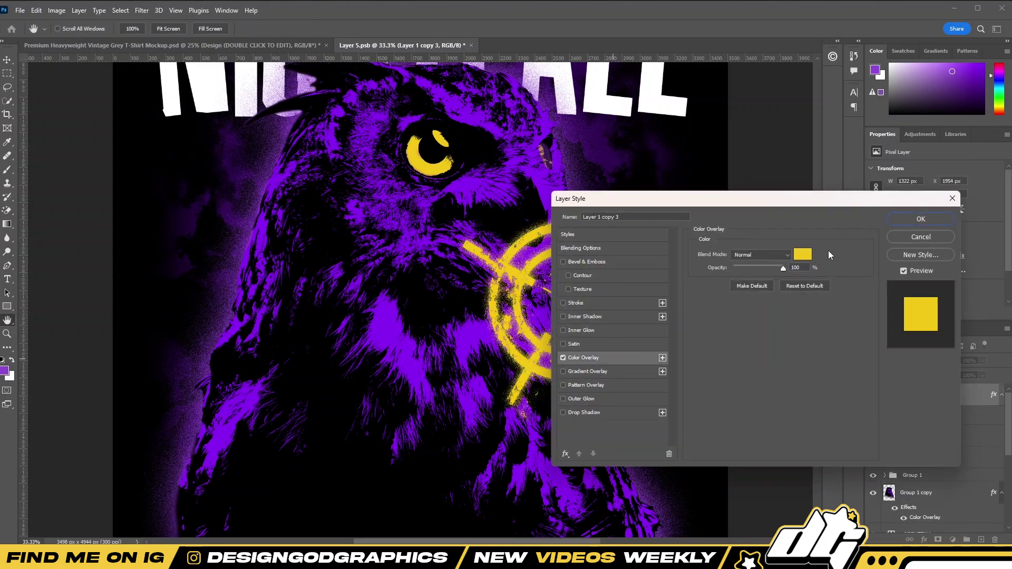
{"action": "left_click", "coordinate": [906, 223]}
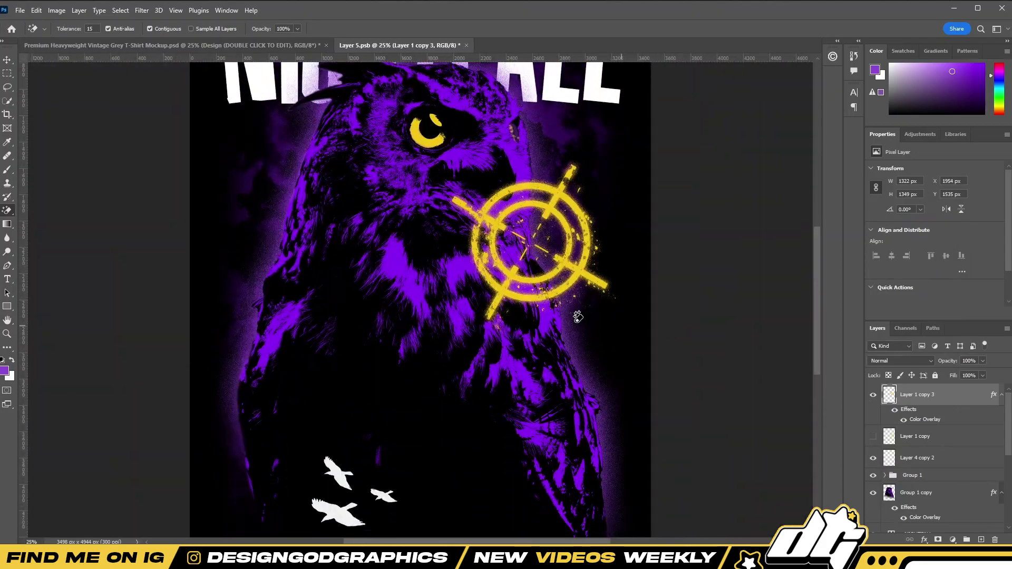
- Move the crosshair beside the owl's eye with the Move tool
{"action": "scroll", "coordinate": [464, 319], "scroll_direction": "up", "scroll_amount": 3}
{"action": "scroll", "coordinate": [464, 319], "scroll_direction": "down", "scroll_amount": 3}
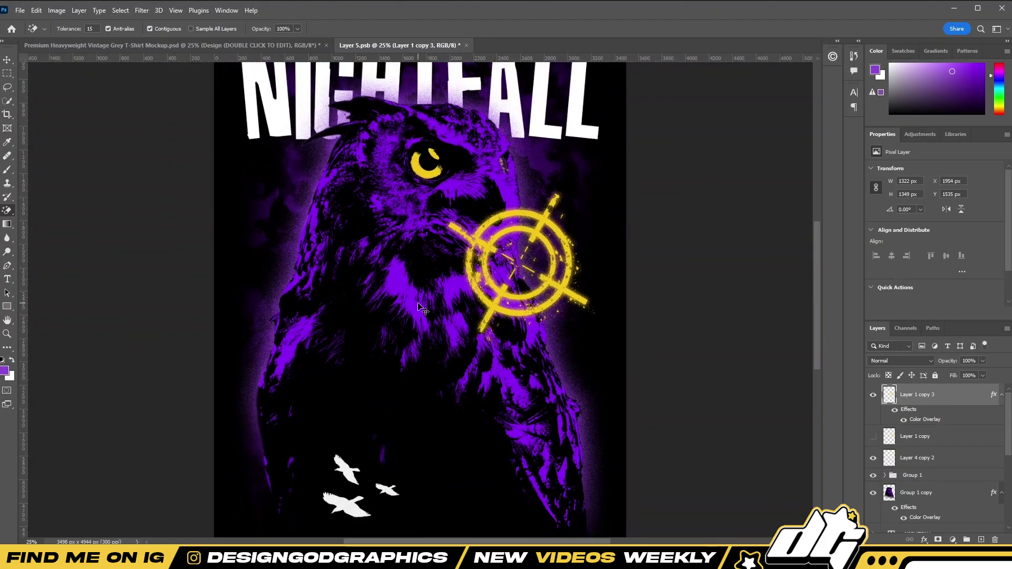
{"action": "key", "text": "ctrl+minus"}
{"action": "left_click", "coordinate": [8, 61]}
{"action": "left_click_drag", "start_coordinate": [545, 311], "coordinate": [548, 311]}
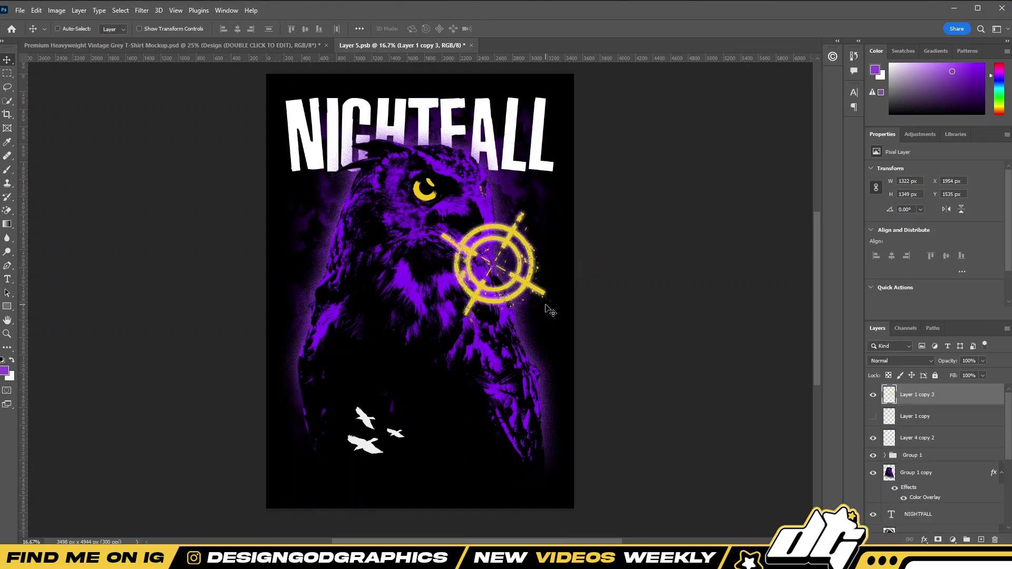
- Enable auto-select layer and briefly check the Noise filter settings
{"action": "left_click", "coordinate": [58, 29]}
{"action": "key", "text": "ctrl+plus"}
{"action": "scroll", "coordinate": [420, 298], "scroll_direction": "up", "scroll_amount": 1}
{"action": "left_click", "coordinate": [141, 11]}
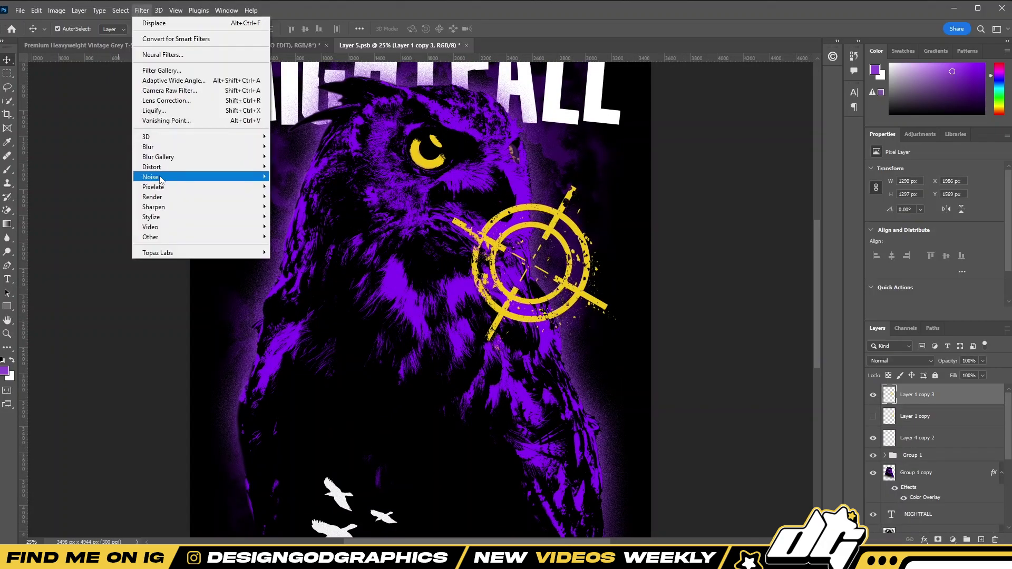
{"action": "left_click", "coordinate": [291, 177]}
{"action": "key", "text": "Return"}
{"action": "scroll", "coordinate": [532, 246], "scroll_direction": "up", "scroll_amount": 2}
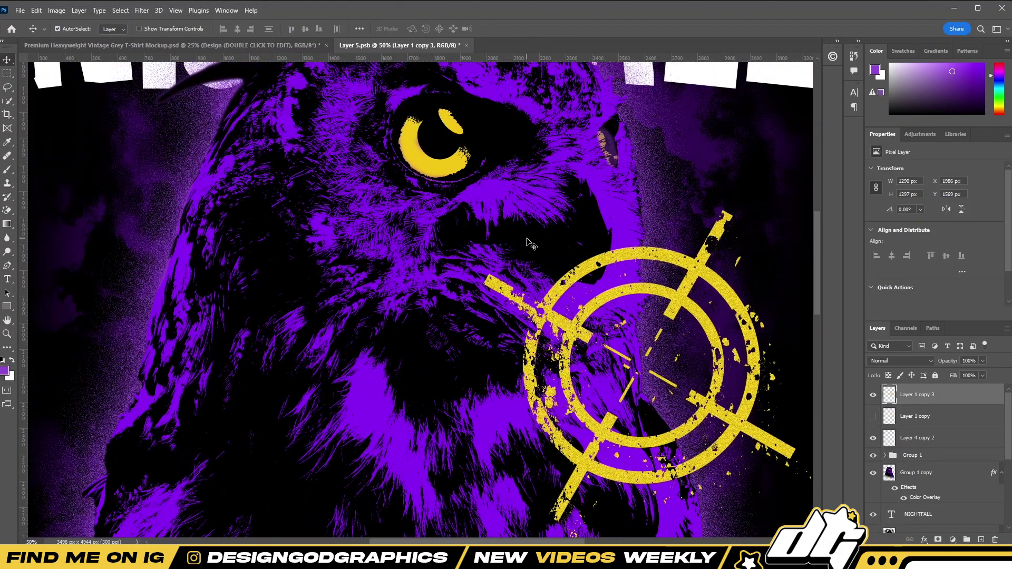
{"action": "scroll", "coordinate": [532, 246], "scroll_direction": "down", "scroll_amount": 3}
{"action": "scroll", "coordinate": [532, 246], "scroll_direction": "down", "scroll_amount": 1}
- Duplicate the crosshair to the left, rotate it about 67 degrees, and send it behind the owl
{"action": "key", "text": "ctrl+alt+t"}
{"action": "left_click_drag", "start_coordinate": [538, 253], "coordinate": [306, 296]}
{"action": "mouse_move", "coordinate": [369, 227]}
{"action": "left_mouse_down"}
{"action": "mouse_move", "coordinate": [274, 326]}
{"action": "mouse_move", "coordinate": [340, 299]}
{"action": "mouse_move", "coordinate": [315, 302]}
{"action": "left_mouse_up"}
{"action": "key", "text": "Return"}
{"action": "key", "text": "ctrl+bracketleft"}
{"action": "key", "text": "ctrl+bracketleft"}
{"action": "key", "text": "ctrl+bracketleft"}
{"action": "key", "text": "ctrl+bracketleft"}
{"action": "key", "text": "ctrl+bracketleft"}
- Move the original crosshair down onto the owl's right chest
{"action": "key", "text": "ctrl+t"}
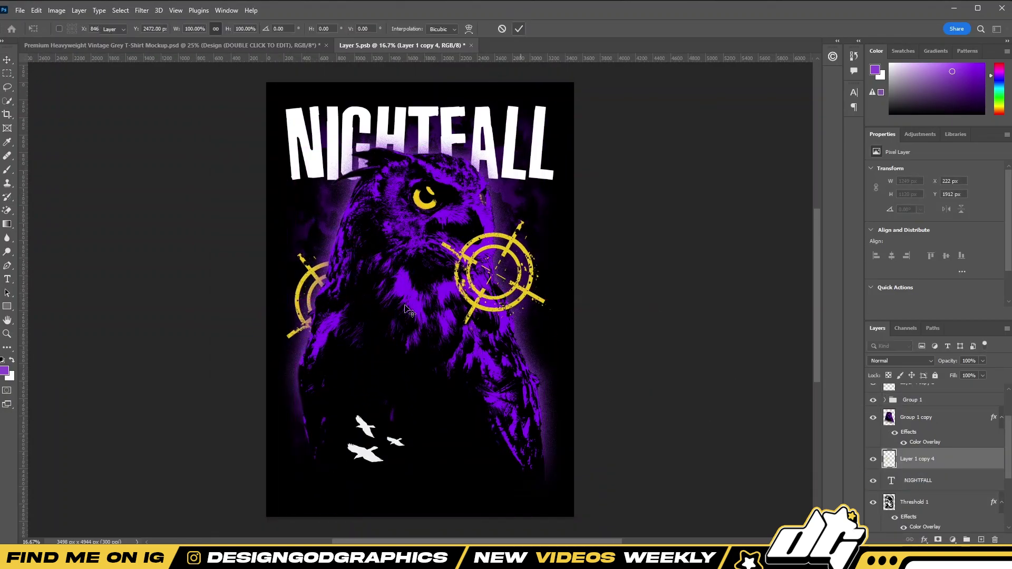
{"action": "key", "text": "Return"}
{"action": "left_click", "coordinate": [500, 270], "text": "ctrl"}
{"action": "key", "text": "ctrl+t"}
{"action": "mouse_move", "coordinate": [501, 270]}
{"action": "left_mouse_down"}
{"action": "mouse_move", "coordinate": [513, 387]}
{"action": "mouse_move", "coordinate": [514, 377]}
{"action": "left_mouse_up"}
{"action": "key", "text": "Return"}
- Try the owl's sampled purple as the right crosshair's overlay, then discard it
{"action": "double_click", "coordinate": [951, 397]}
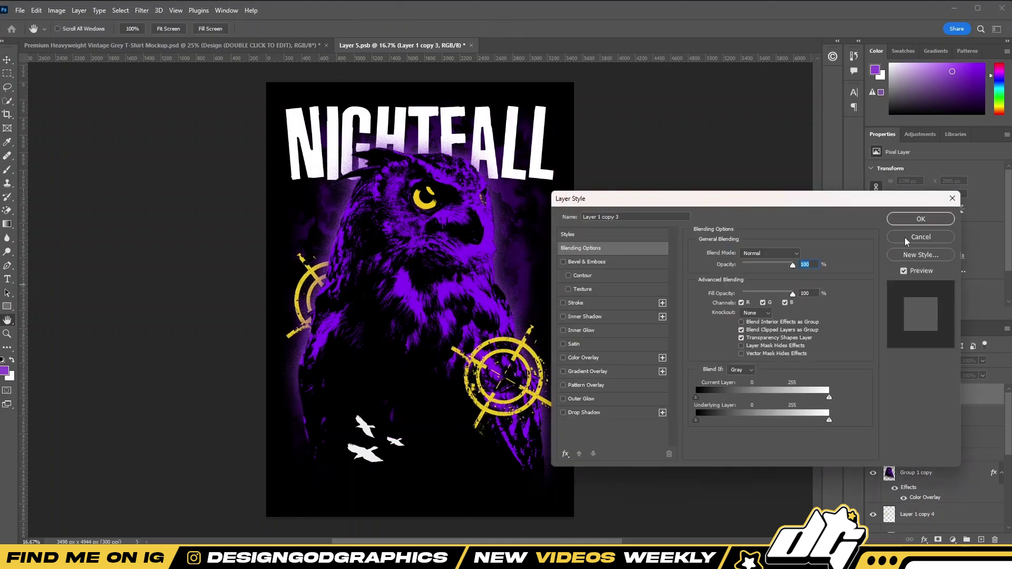
{"action": "key", "text": "Escape"}
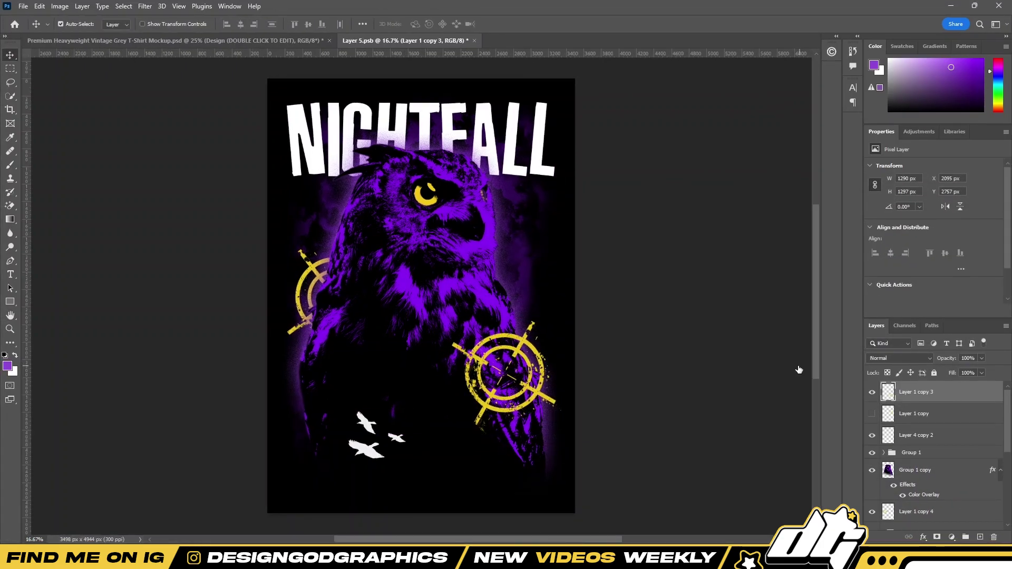
{"action": "double_click", "coordinate": [951, 392]}
{"action": "left_click", "coordinate": [583, 357]}
{"action": "left_click", "coordinate": [803, 254]}
{"action": "left_click", "coordinate": [305, 364]}
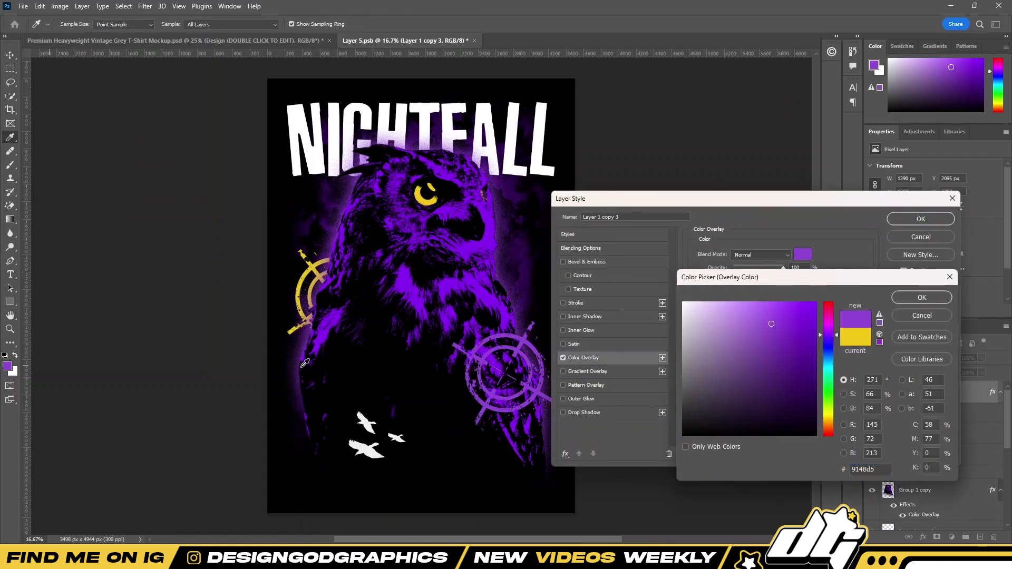
{"action": "left_click", "coordinate": [902, 315]}
{"action": "left_click", "coordinate": [896, 240]}
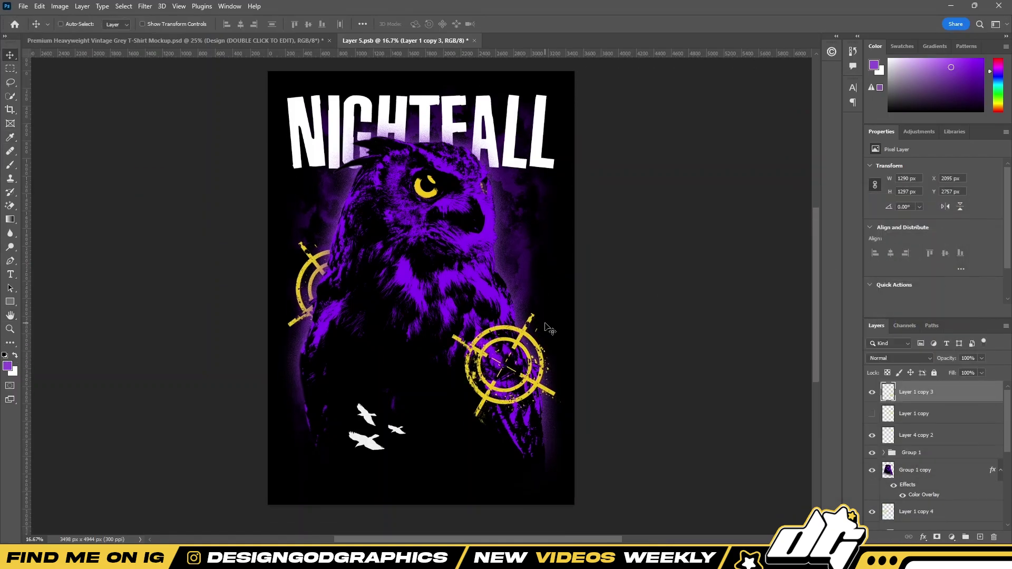
- Set the right crosshair's Color Overlay to white
{"action": "key", "text": "ctrl+plus"}
{"action": "scroll", "coordinate": [527, 338], "scroll_direction": "up", "scroll_amount": 3}
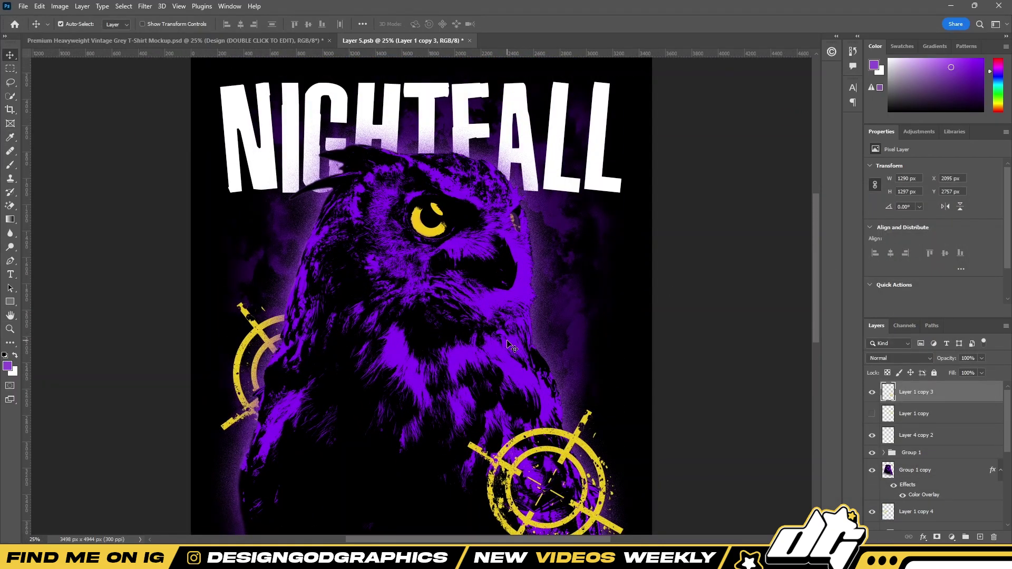
{"action": "key", "text": "ctrl+plus"}
{"action": "double_click", "coordinate": [931, 523]}
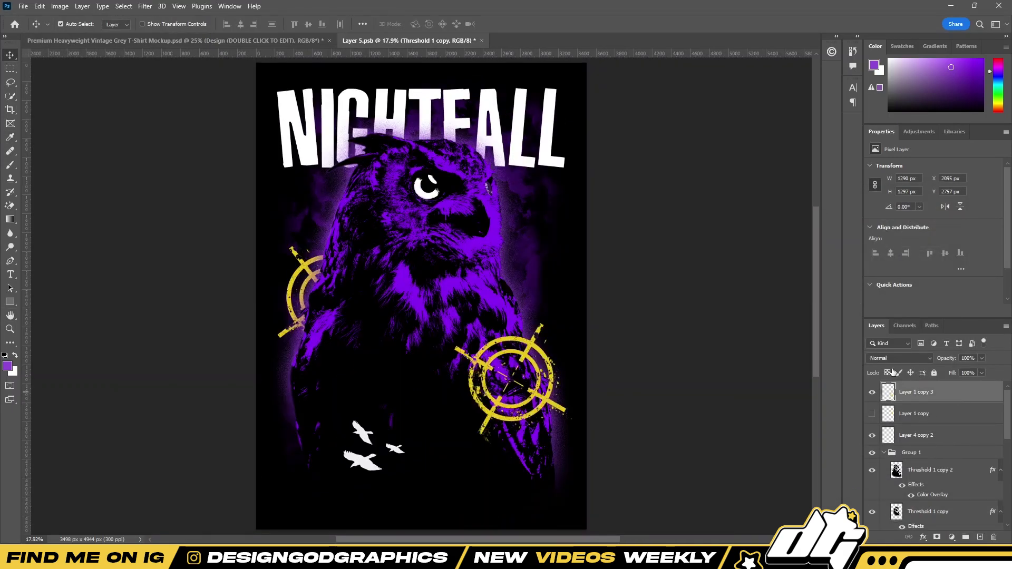
{"action": "double_click", "coordinate": [948, 391]}
{"action": "left_click", "coordinate": [576, 357]}
{"action": "left_click", "coordinate": [915, 219]}
{"action": "right_click", "coordinate": [944, 399]}
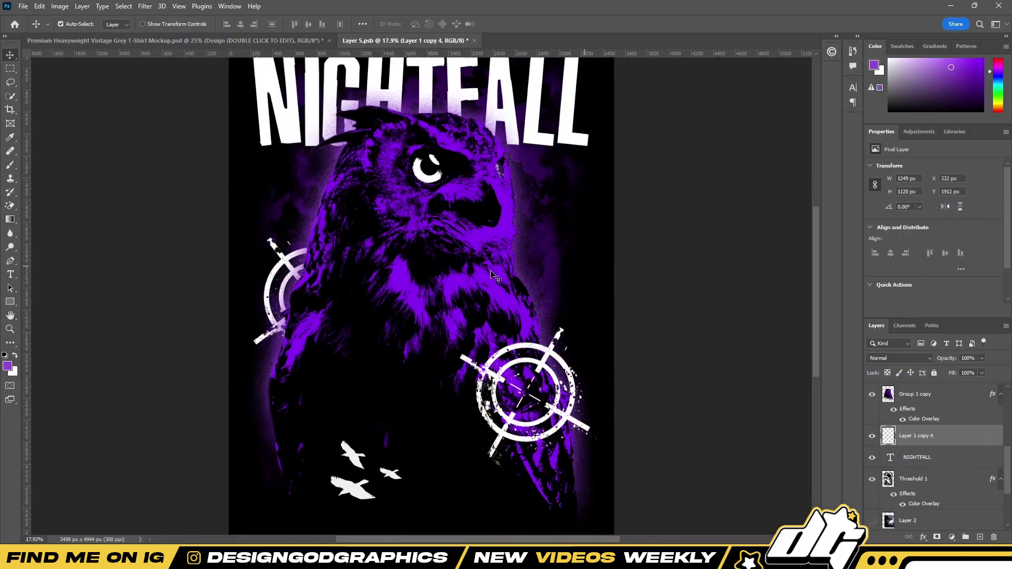
- Apply Add Noise to the left crosshair
{"action": "key", "text": "ctrl+1"}
{"action": "left_click", "coordinate": [145, 5]}
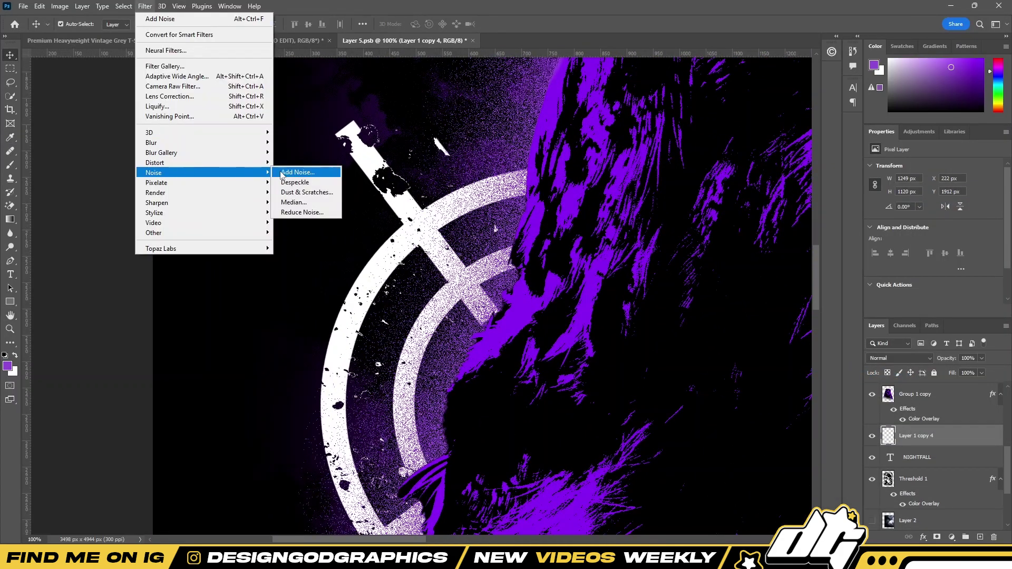
{"action": "left_click", "coordinate": [295, 175]}
{"action": "left_click", "coordinate": [553, 109]}
{"action": "key", "text": "ctrl+0"}
{"action": "scroll", "coordinate": [944, 417], "scroll_direction": "up", "scroll_amount": 2}
- Convert the right crosshair to a smart object and reapply the noise filter
{"action": "right_click", "coordinate": [943, 417]}
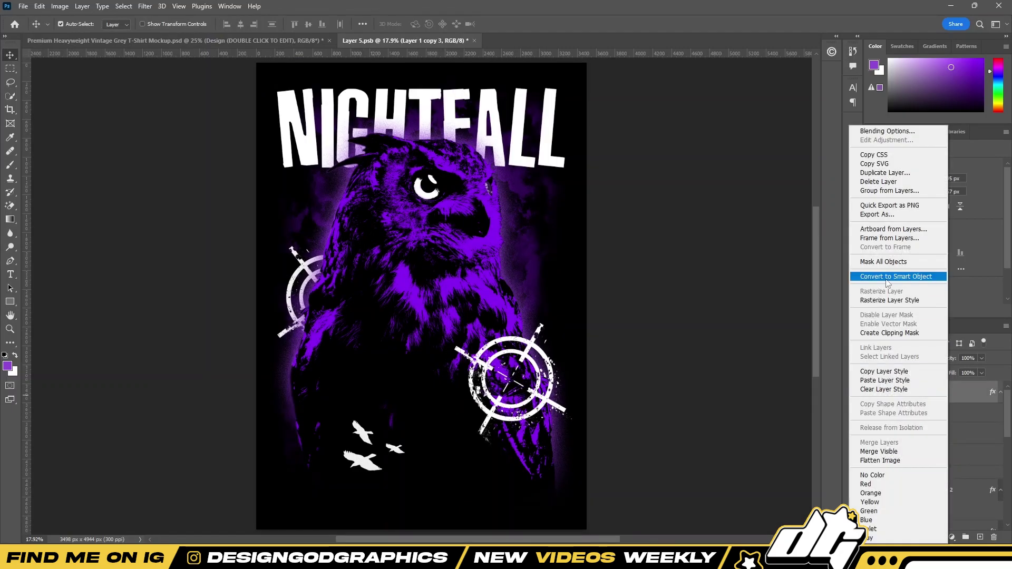
{"action": "left_click", "coordinate": [896, 263]}
{"action": "scroll", "coordinate": [511, 379], "scroll_direction": "up", "scroll_amount": 4}
{"action": "left_click", "coordinate": [145, 6]}
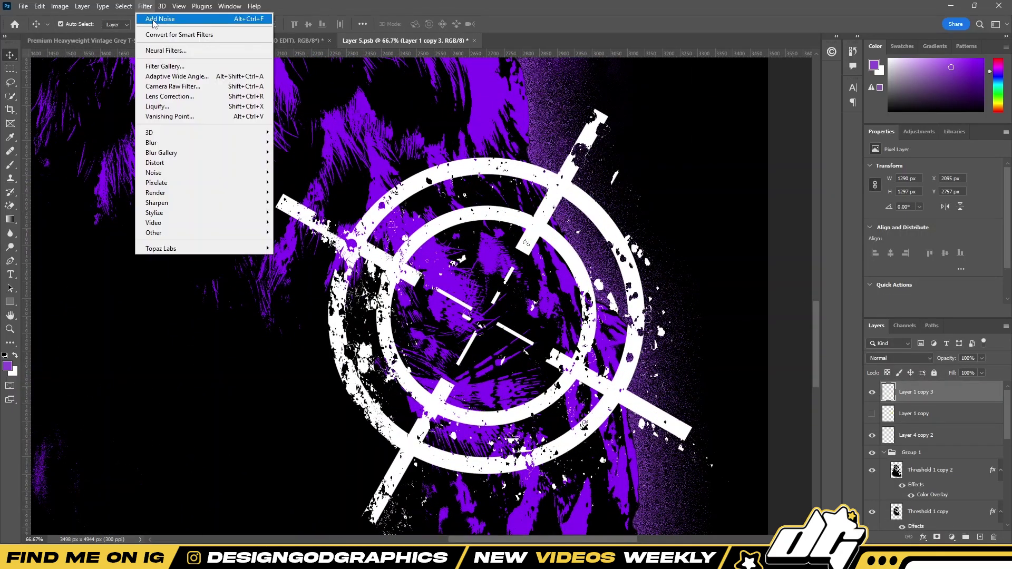
{"action": "key", "text": "ctrl+0"}
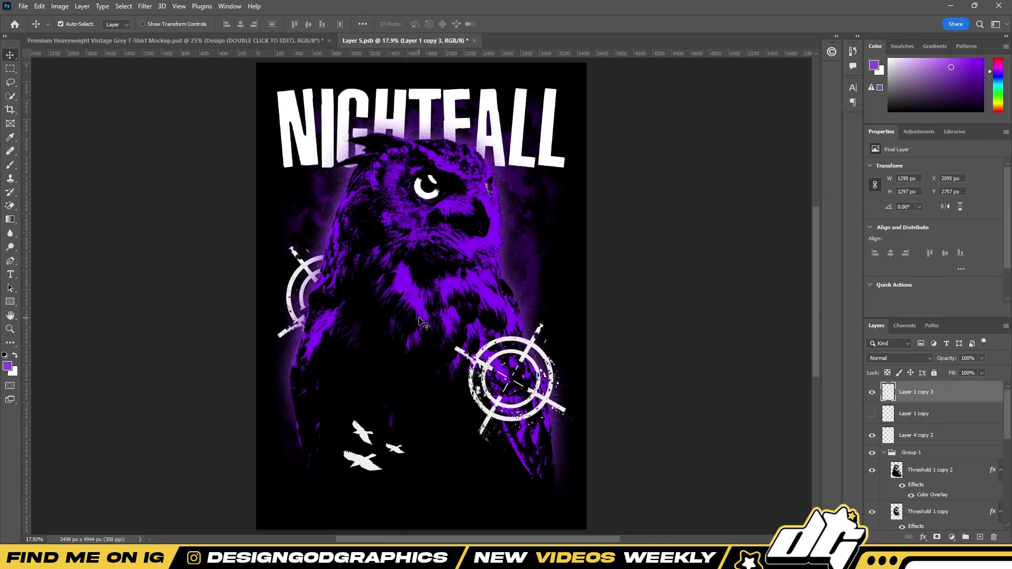
{"action": "left_click", "coordinate": [885, 455]}
{"action": "scroll", "coordinate": [927, 448], "scroll_direction": "down", "scroll_amount": 1}
- Above the NIGHTFALL title, stamp a lightning bolt across the owl on a new layer
{"action": "left_click", "coordinate": [933, 447]}
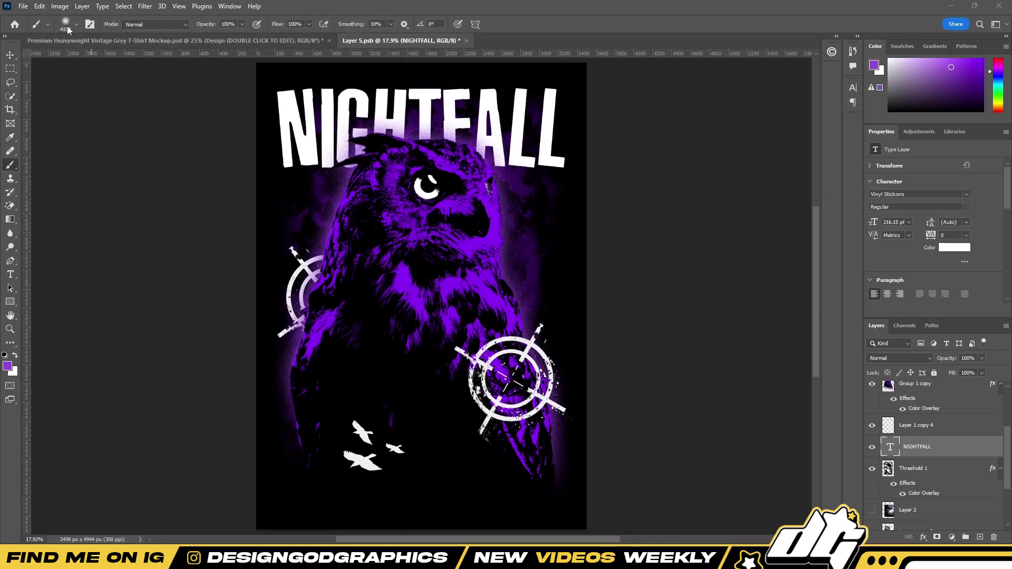
{"action": "key", "text": "b"}
{"action": "left_click", "coordinate": [76, 23]}
{"action": "scroll", "coordinate": [105, 167], "scroll_direction": "down", "scroll_amount": 2}
{"action": "left_click", "coordinate": [980, 537]}
{"action": "left_click", "coordinate": [495, 237]}
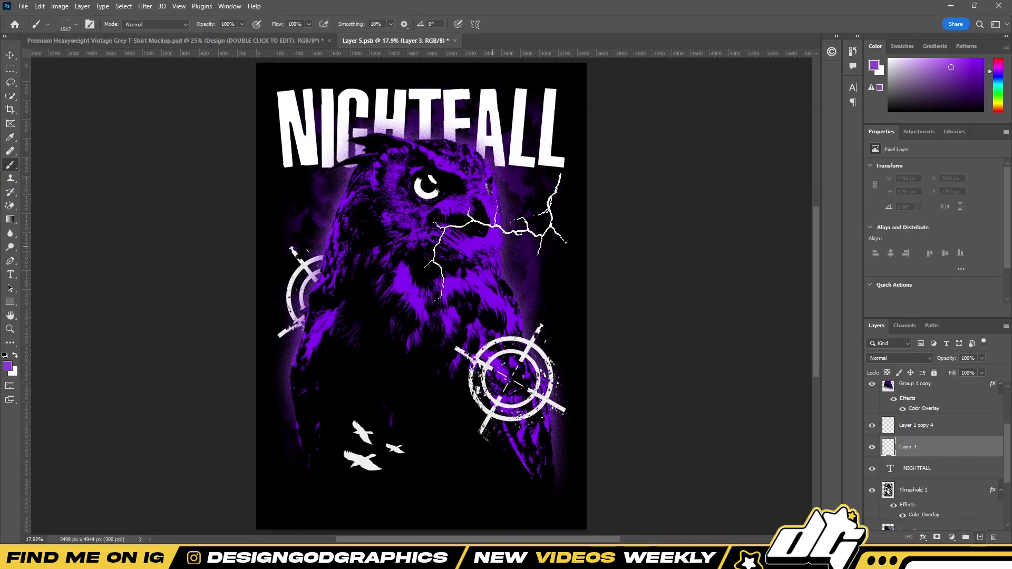
{"action": "key", "text": "bracketright"}
{"action": "key", "text": "bracketright"}
{"action": "key", "text": "bracketright"}
{"action": "left_click", "coordinate": [421, 316]}
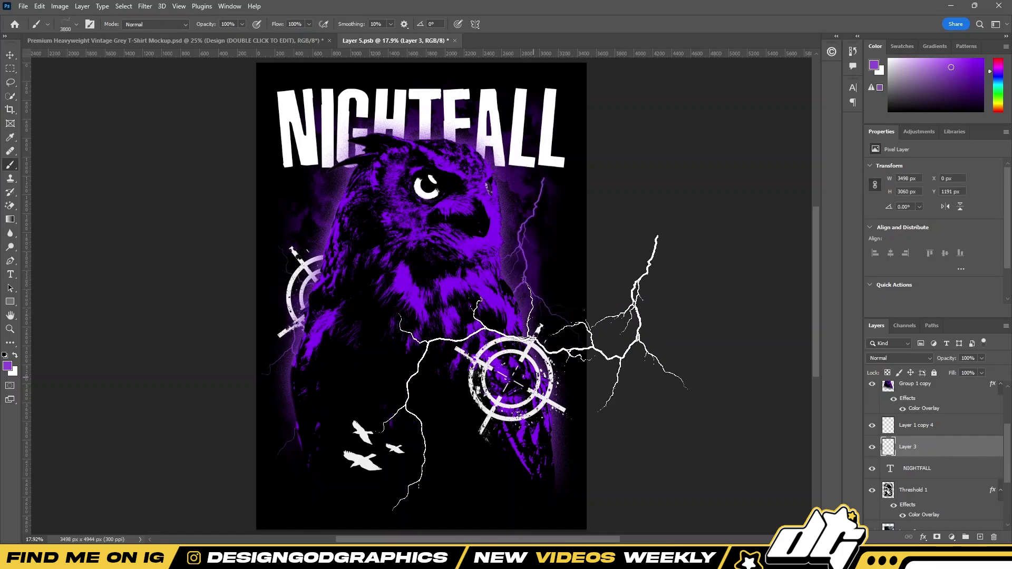
- Switch to another lightning brush, stamp a bolt on the right, and move it upper left
{"action": "key", "text": "ctrl+t"}
{"action": "key", "text": "Return"}
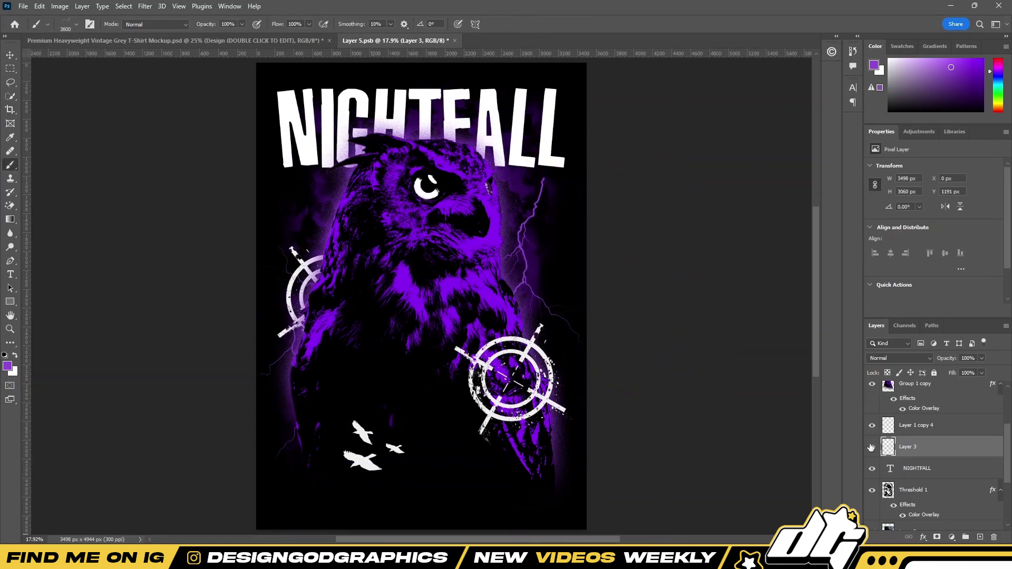
{"action": "left_click", "coordinate": [68, 29]}
{"action": "left_click", "coordinate": [76, 180]}
{"action": "key", "text": "period"}
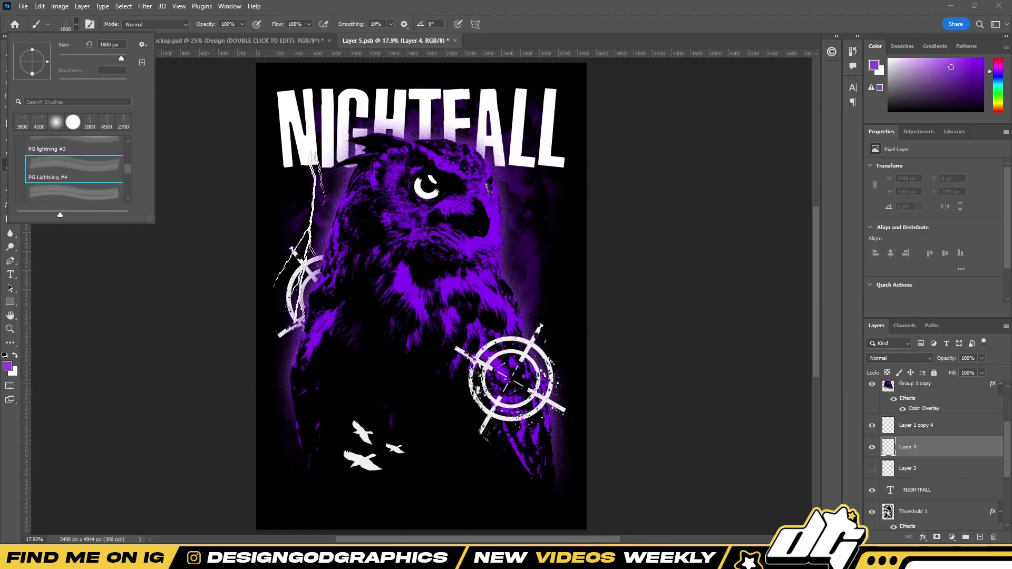
{"action": "key", "text": "Return"}
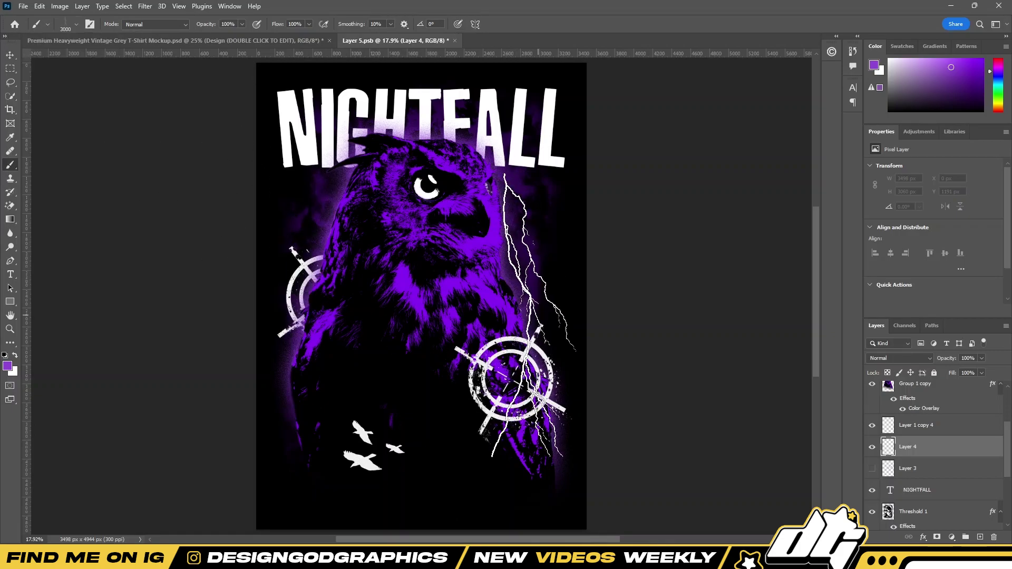
{"action": "left_click", "coordinate": [533, 316]}
{"action": "left_click_drag", "start_coordinate": [447, 344], "coordinate": [262, 341], "text": "ctrl"}
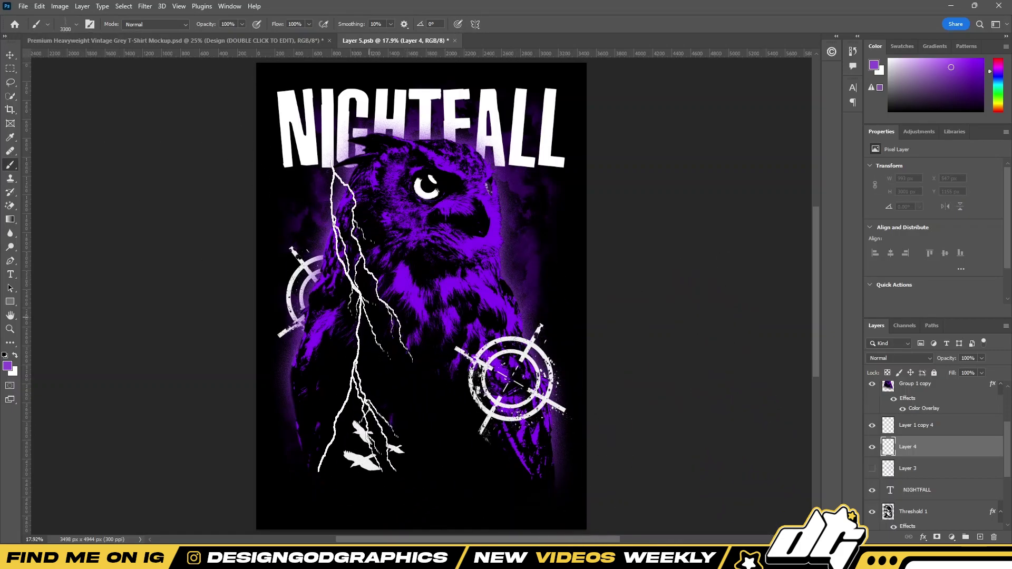
- Stamp a tall bolt down the owl and another near the left edge
{"action": "key", "text": "bracketright"}
{"action": "key", "text": "bracketright"}
{"action": "key", "text": "bracketright"}
{"action": "left_click", "coordinate": [352, 316]}
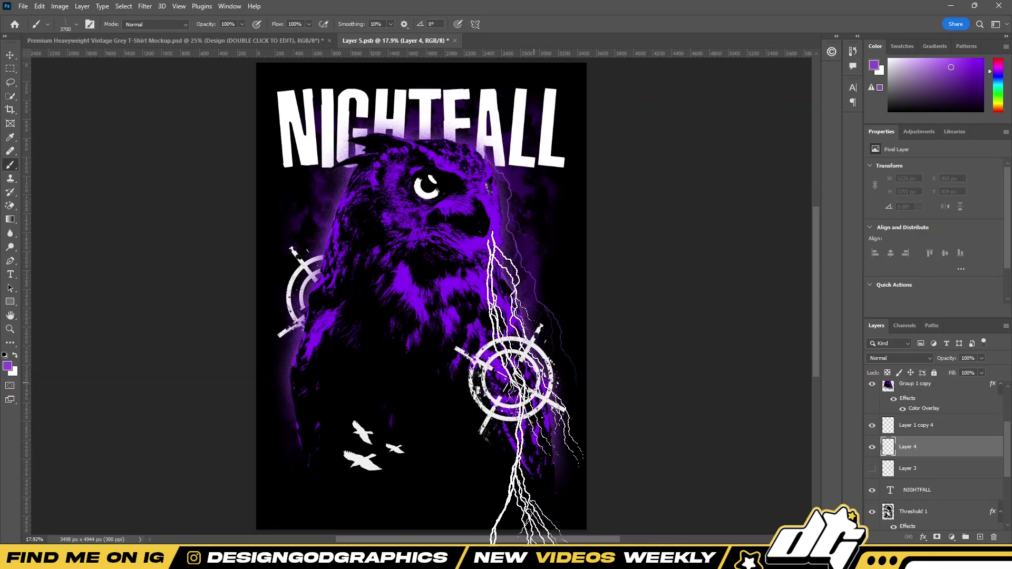
{"action": "left_click", "coordinate": [76, 25]}
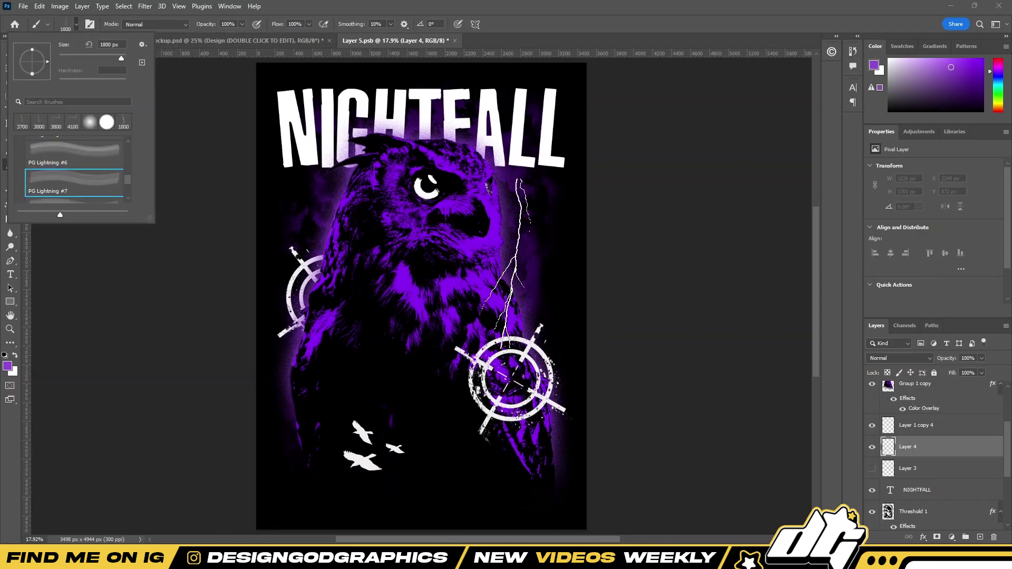
{"action": "left_click", "coordinate": [528, 310]}
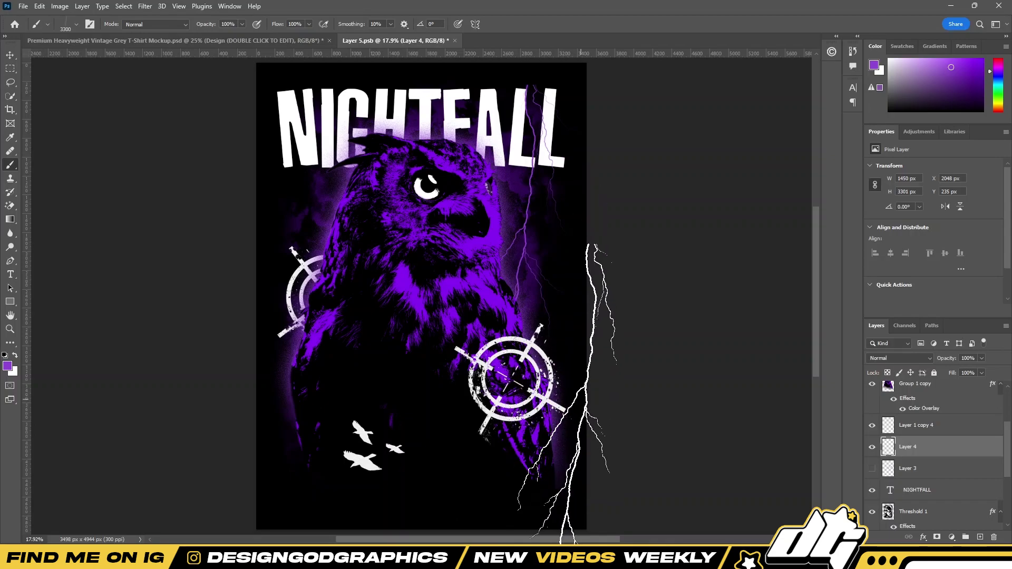
{"action": "left_click", "coordinate": [292, 283]}
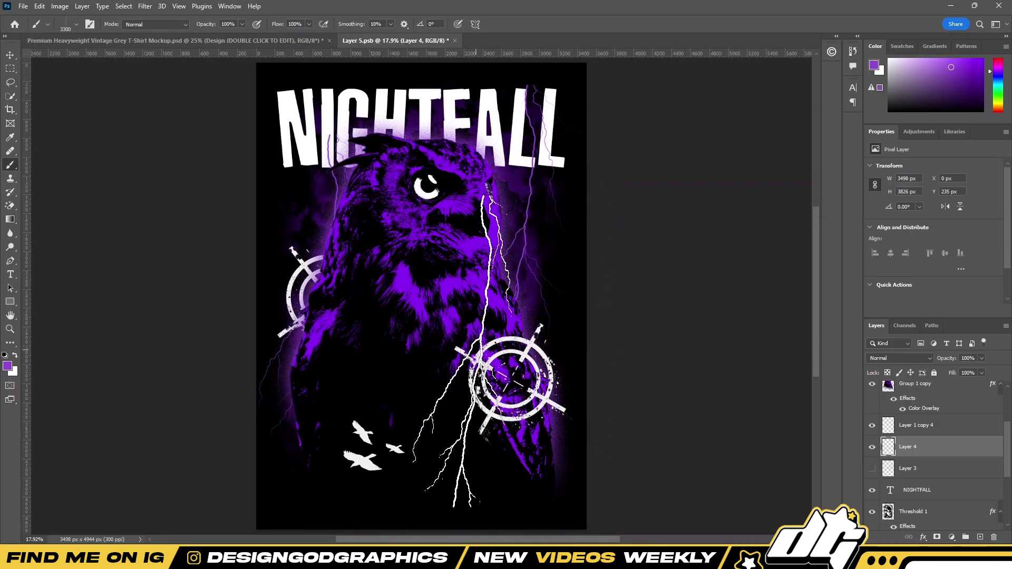
- Hide the second lightning layer and select the first one
{"action": "left_click", "coordinate": [871, 447]}
{"action": "left_click", "coordinate": [872, 468]}
{"action": "left_click", "coordinate": [908, 469]}
- Move the first lightning bolt down about 249 px
{"action": "key", "text": "ctrl+t"}
{"action": "left_click_drag", "start_coordinate": [519, 252], "coordinate": [519, 276]}
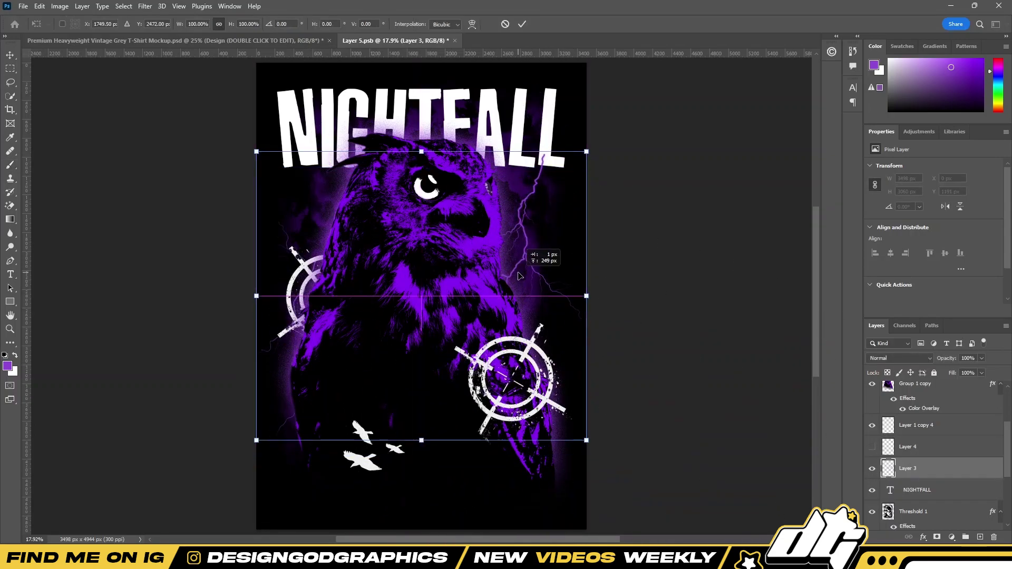
{"action": "key", "text": "Return"}
{"action": "key", "text": "b"}
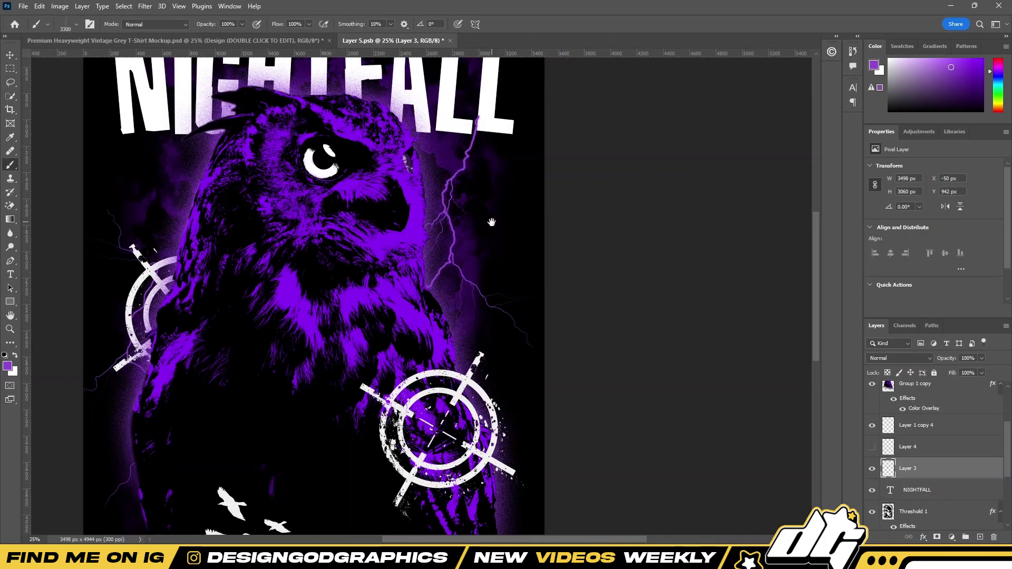
{"action": "scroll", "coordinate": [518, 291], "scroll_direction": "up", "scroll_amount": 5}
{"action": "scroll", "coordinate": [527, 285], "scroll_direction": "down", "scroll_amount": 5}
{"action": "key", "text": "ctrl+bracketleft"}
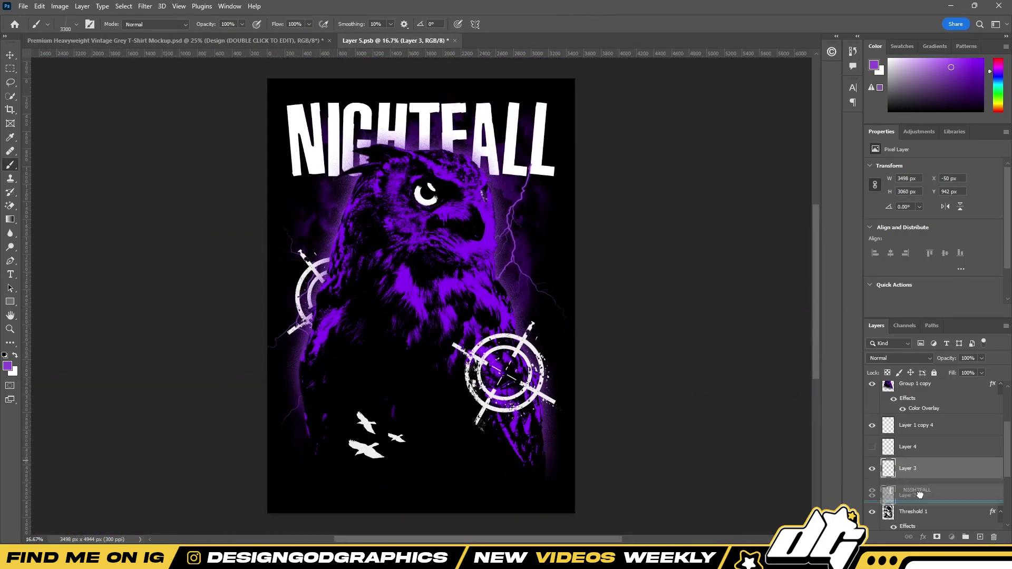
{"action": "key", "text": "e"}
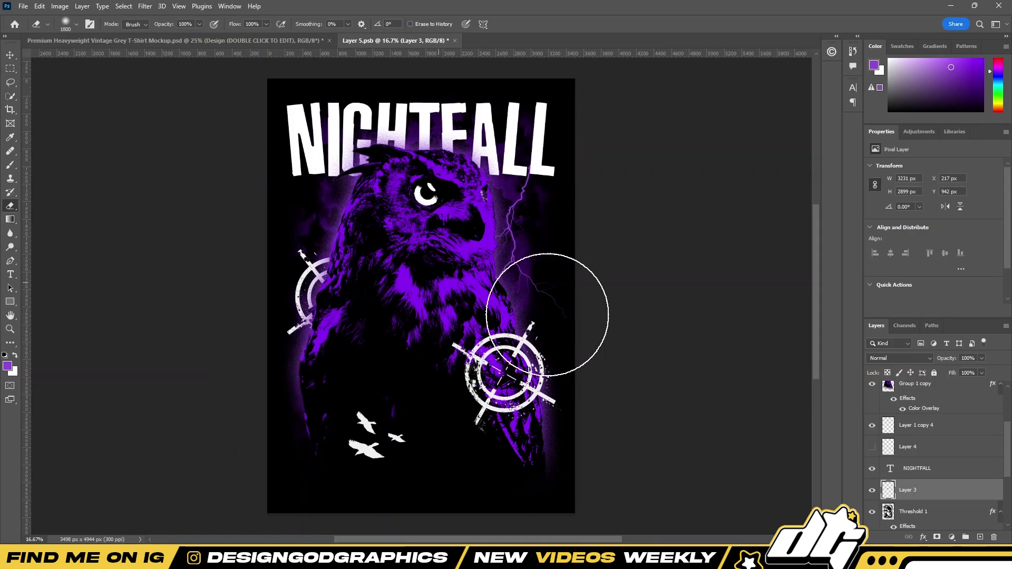
- Duplicate the lightning, flip the copy, and rotate it up to the owl's left behind the title
{"action": "key", "text": "ctrl+plus"}
{"action": "key", "text": "ctrl+j"}
{"action": "key", "text": "ctrl+t"}
{"action": "mouse_move", "coordinate": [536, 258]}
{"action": "left_mouse_down"}
{"action": "mouse_move", "coordinate": [443, 258]}
{"action": "mouse_move", "coordinate": [446, 184]}
{"action": "left_mouse_up"}
{"action": "left_click_drag", "start_coordinate": [579, 410], "coordinate": [621, 295]}
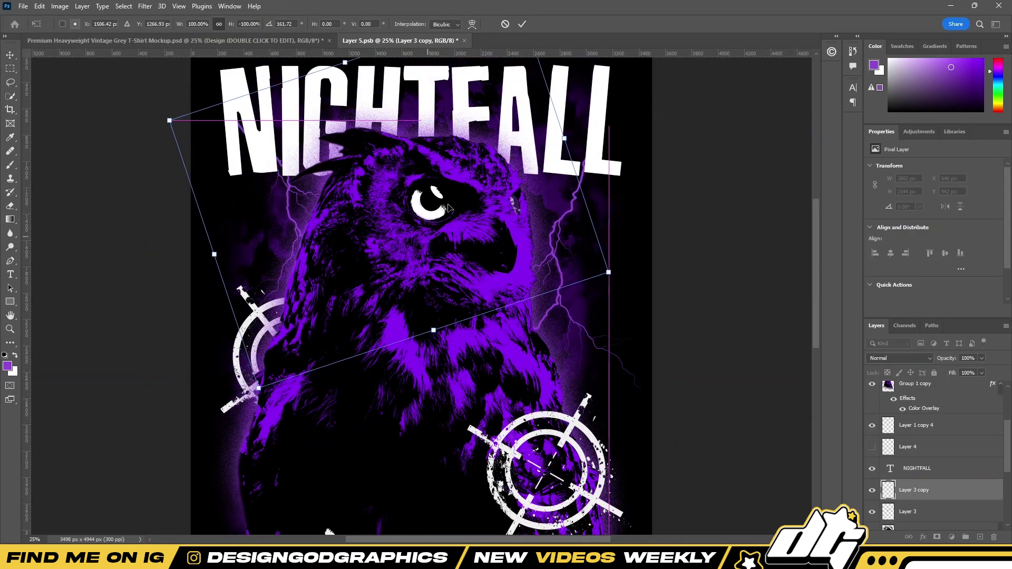
{"action": "key", "text": "Return"}
- Open Layer 3's Layer Style settings to give the bolts an Outer Glow
{"action": "key", "text": "e"}
{"action": "scroll", "coordinate": [452, 190], "scroll_direction": "down", "scroll_amount": 3}
{"action": "scroll", "coordinate": [406, 230], "scroll_direction": "up", "scroll_amount": 5}
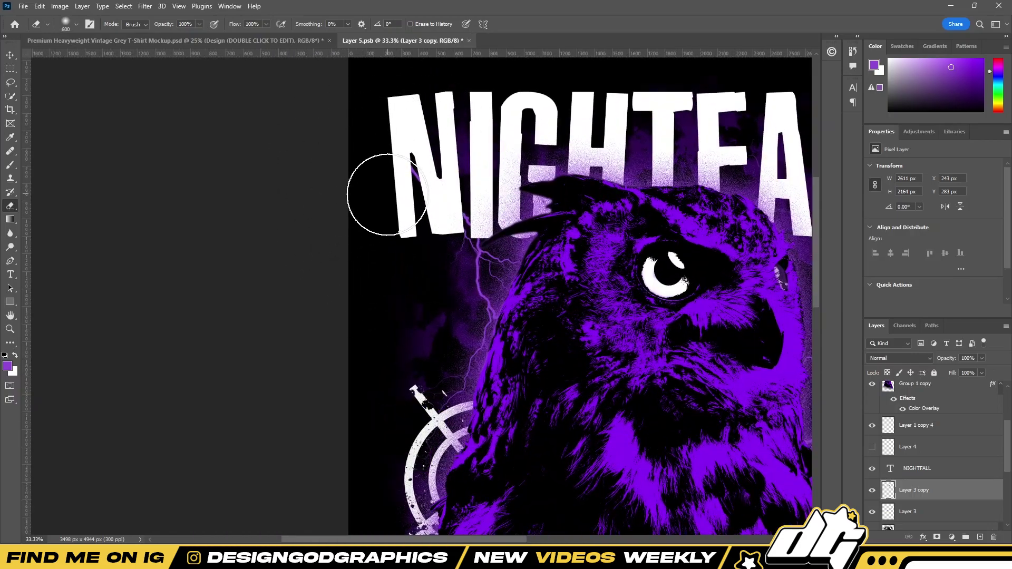
{"action": "scroll", "coordinate": [387, 195], "scroll_direction": "right", "scroll_amount": 5}
{"action": "scroll", "coordinate": [685, 343], "scroll_direction": "up", "scroll_amount": 2}
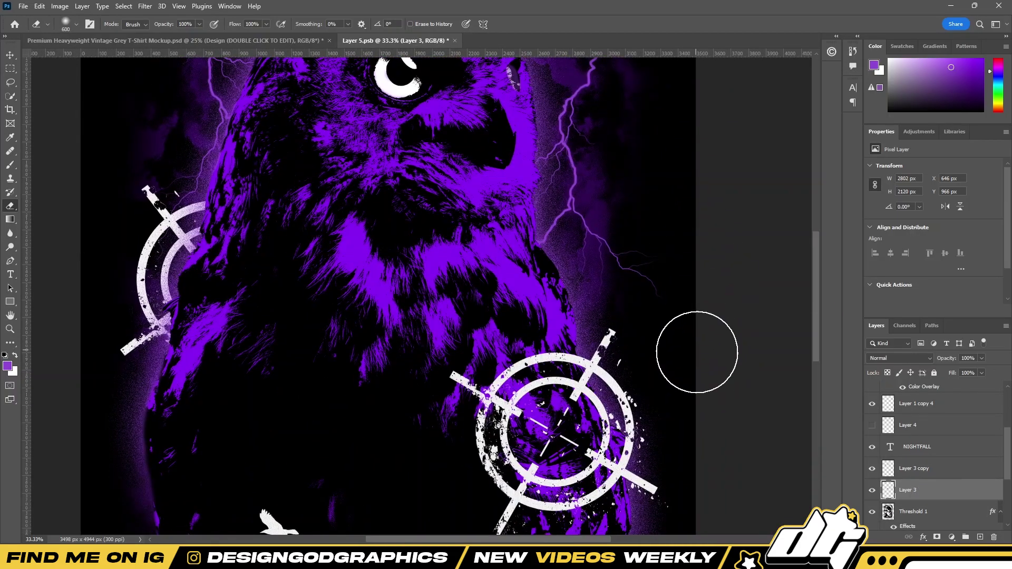
{"action": "scroll", "coordinate": [706, 353], "scroll_direction": "down", "scroll_amount": 4}
{"action": "scroll", "coordinate": [711, 358], "scroll_direction": "up", "scroll_amount": 2}
{"action": "double_click", "coordinate": [929, 490]}
- Give Layer 3 a purple outer glow with adjusted opacity and size
{"action": "left_click", "coordinate": [581, 398]}
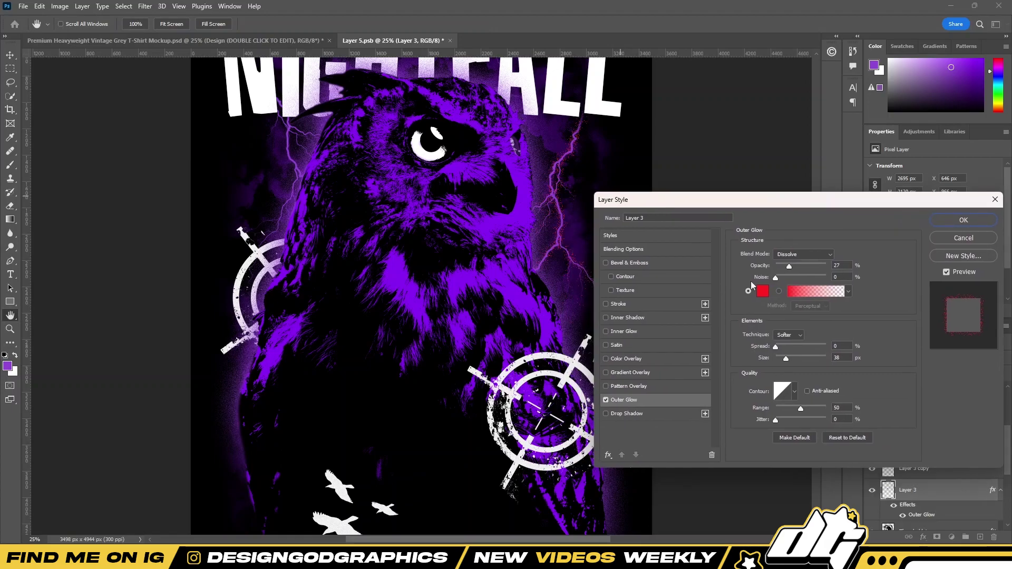
{"action": "left_click", "coordinate": [761, 289]}
{"action": "left_click", "coordinate": [833, 302]}
{"action": "left_click", "coordinate": [913, 296]}
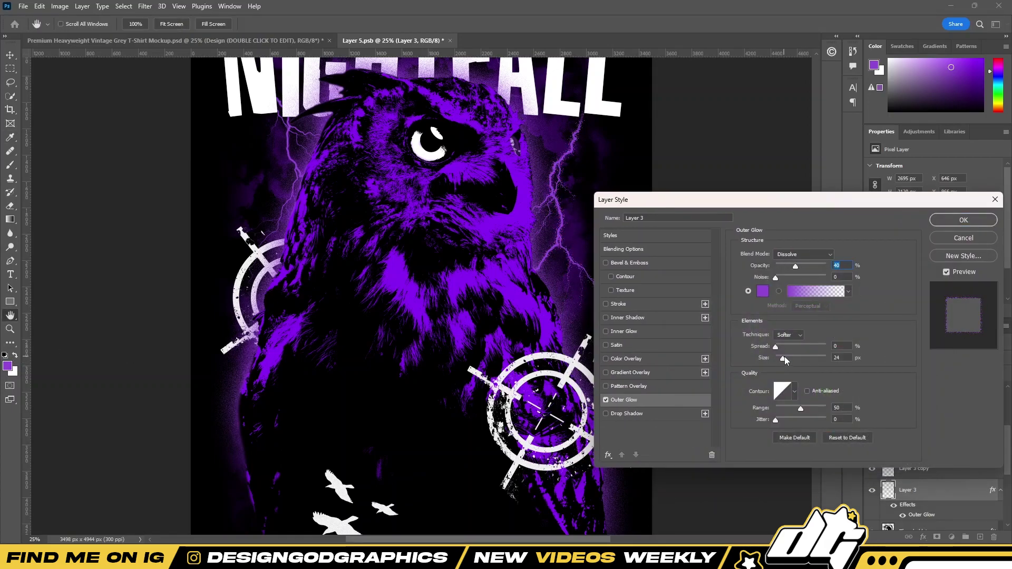
{"action": "left_click", "coordinate": [962, 219]}
- Rasterize the glow layer styles on the Layer 3 copy and Layer 3
{"action": "right_click", "coordinate": [932, 468]}
{"action": "left_click", "coordinate": [906, 490]}
{"action": "right_click", "coordinate": [906, 489]}
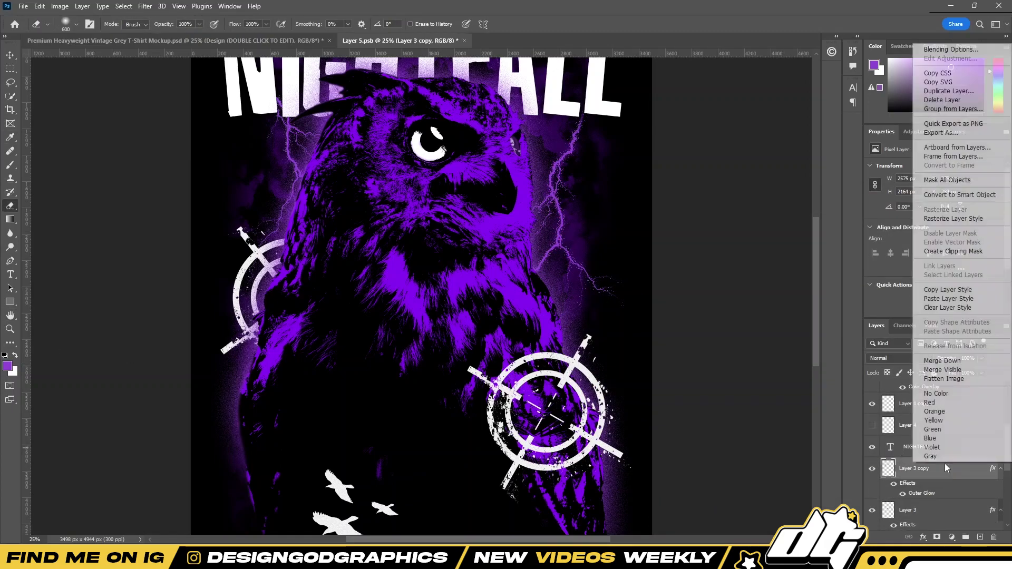
{"action": "left_click", "coordinate": [949, 218]}
{"action": "scroll", "coordinate": [548, 361], "scroll_direction": "up", "scroll_amount": 3}
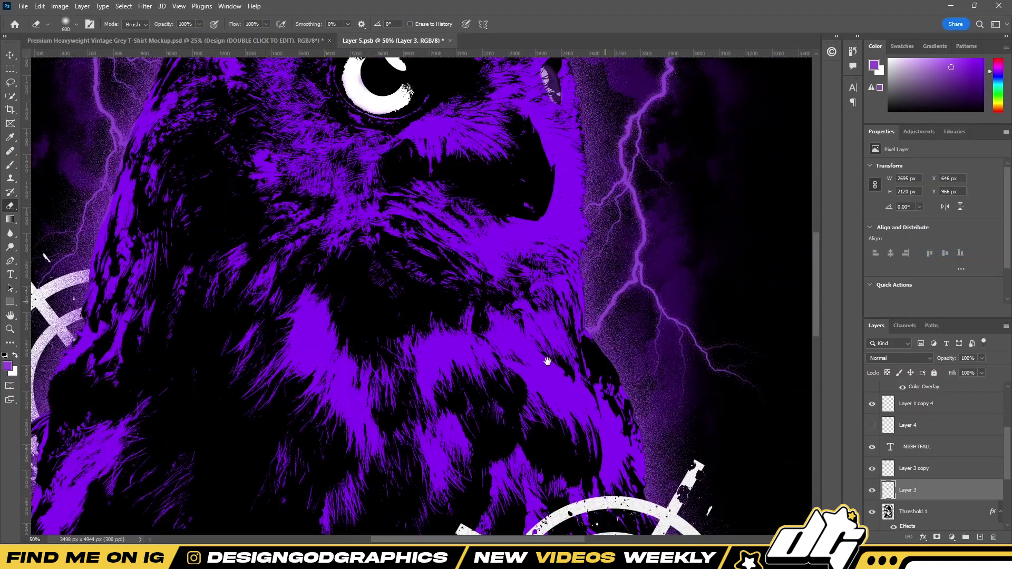
{"action": "scroll", "coordinate": [527, 348], "scroll_direction": "down", "scroll_amount": 3}
{"action": "scroll", "coordinate": [458, 332], "scroll_direction": "up", "scroll_amount": 3}
{"action": "scroll", "coordinate": [456, 326], "scroll_direction": "down", "scroll_amount": 3}
{"action": "scroll", "coordinate": [456, 326], "scroll_direction": "down", "scroll_amount": 1}
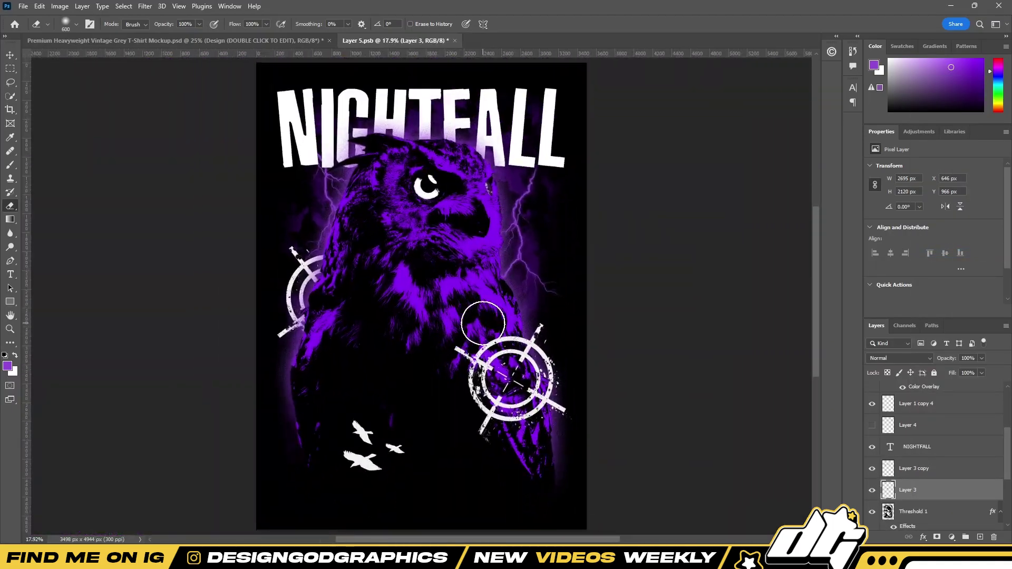
- Make the eraser slightly smaller and delete the Layer 1 copy layer
{"action": "left_click", "coordinate": [872, 490]}
{"action": "scroll", "coordinate": [610, 294], "scroll_direction": "up", "scroll_amount": 1}
{"action": "scroll", "coordinate": [636, 269], "scroll_direction": "up", "scroll_amount": 2}
{"action": "key", "text": "bracketleft"}
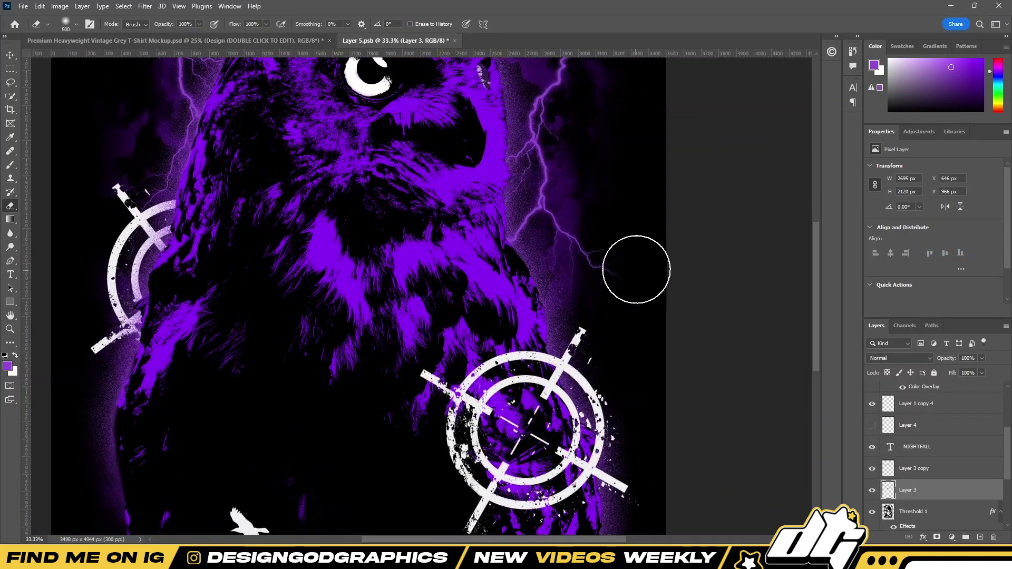
{"action": "scroll", "coordinate": [631, 288], "scroll_direction": "down", "scroll_amount": 3}
{"action": "scroll", "coordinate": [922, 448], "scroll_direction": "up", "scroll_amount": 3}
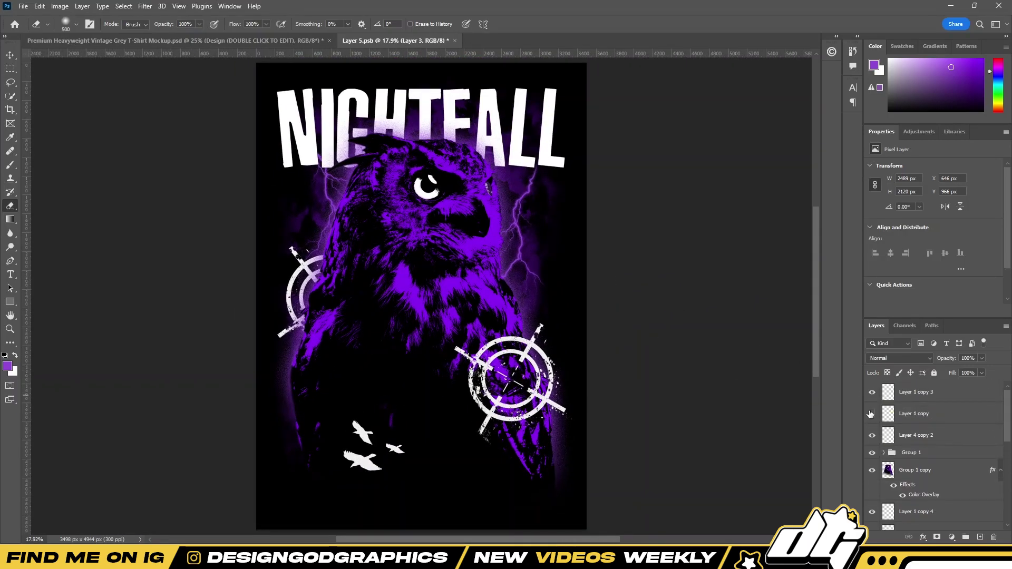
{"action": "left_click", "coordinate": [895, 412]}
{"action": "key", "text": "Delete"}
- Type NIGHTFALL CO. in Acumin Pro SemiCondensed Ultra Black Italic, scaled down near the bottom
{"action": "left_click", "coordinate": [416, 476]}
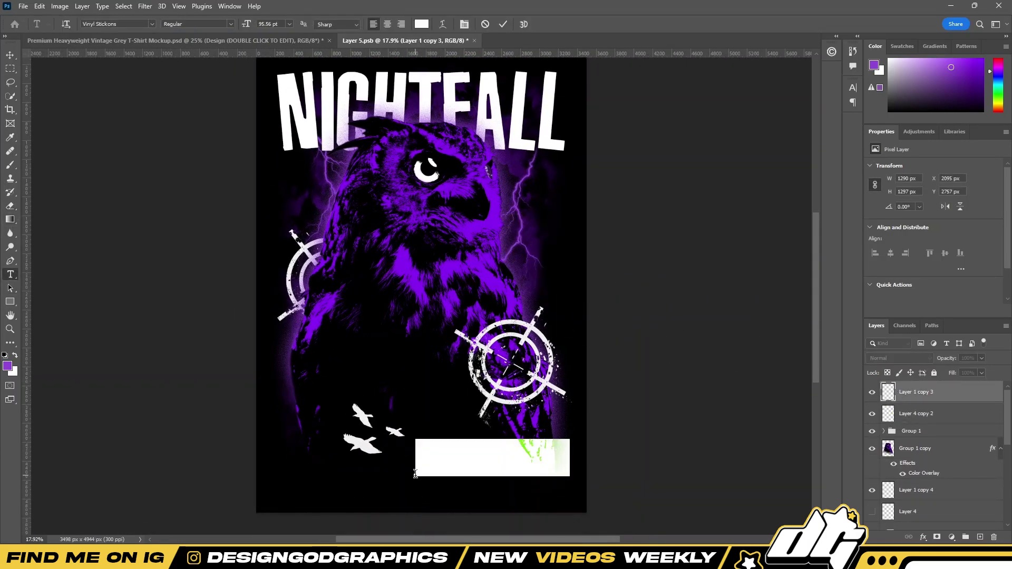
{"action": "left_click", "coordinate": [151, 23]}
{"action": "left_click", "coordinate": [147, 223]}
{"action": "type", "text": "NIGHTFAL"}
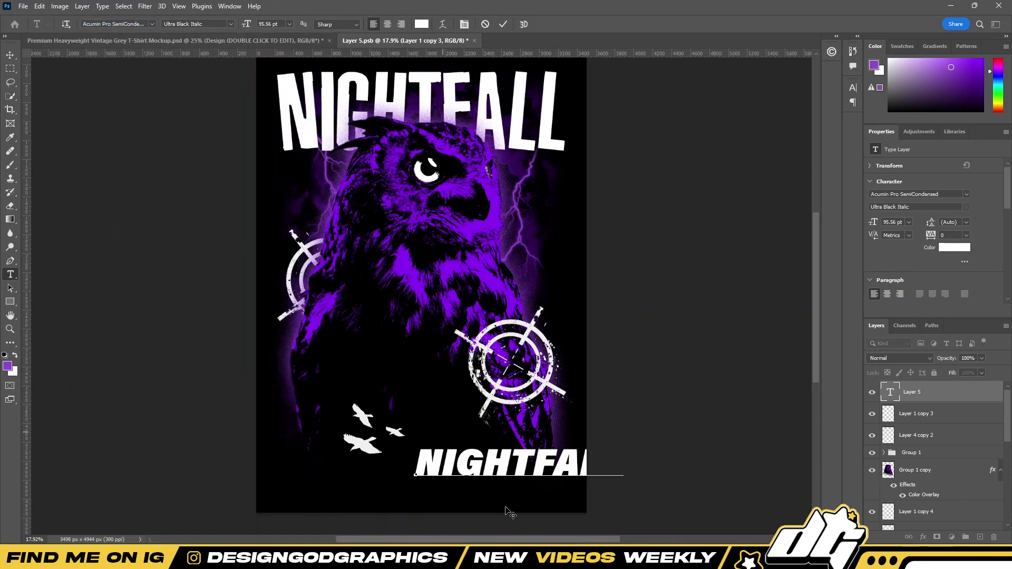
{"action": "left_click_drag", "start_coordinate": [506, 511], "coordinate": [416, 527]}
{"action": "left_click_drag", "start_coordinate": [538, 471], "coordinate": [451, 477]}
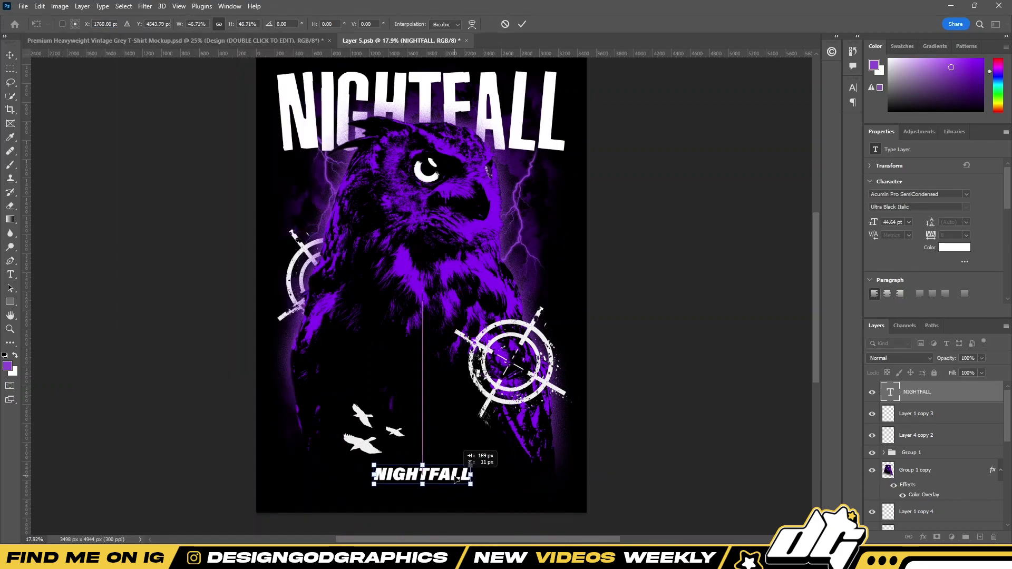
{"action": "left_click", "coordinate": [521, 23]}
{"action": "key", "text": "ctrl+plus"}
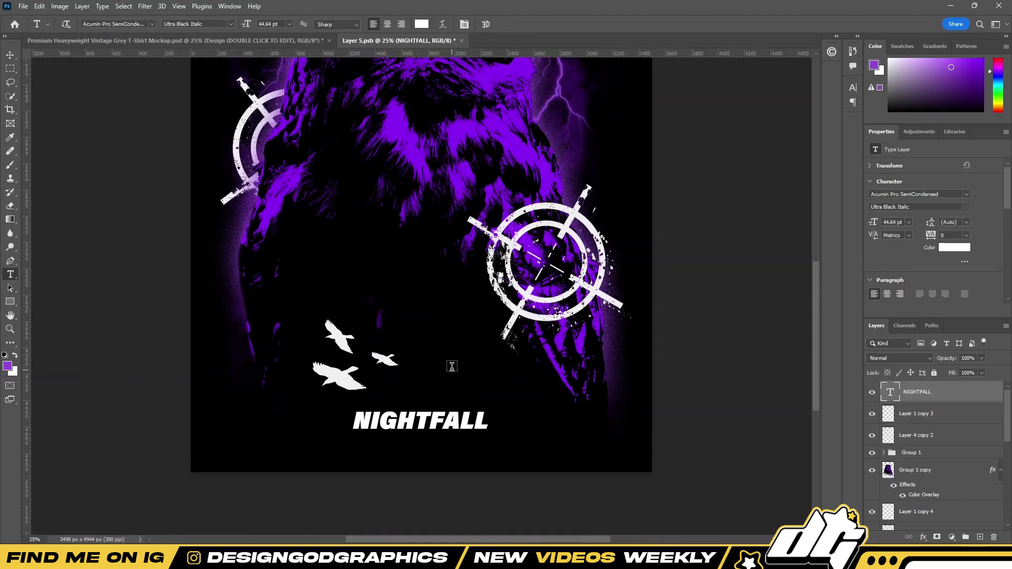
{"action": "key", "text": "ctrl+plus"}
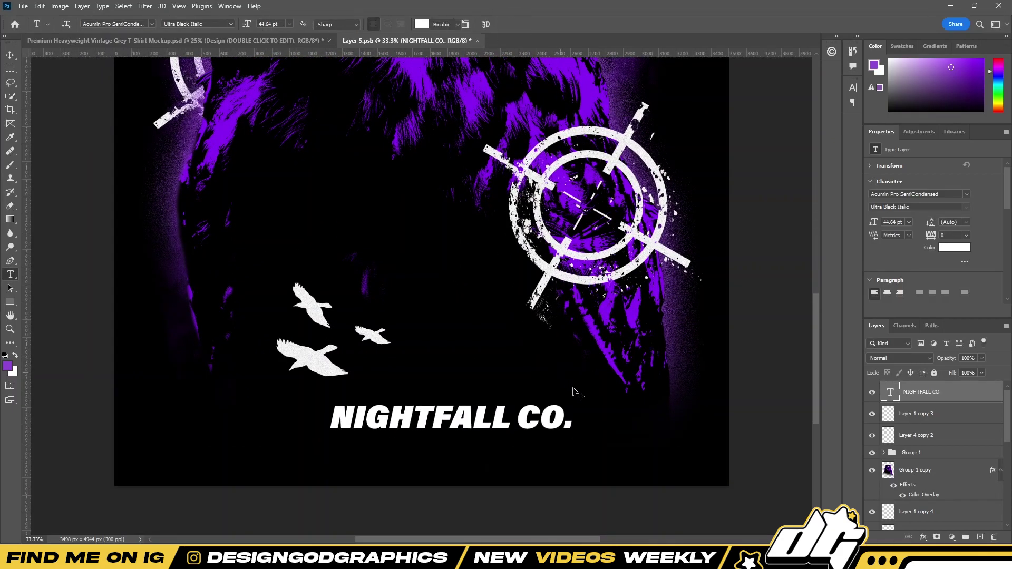
{"action": "left_click_drag", "start_coordinate": [577, 395], "coordinate": [516, 406]}
- Lock the guides and add a new vertical guide at 50%
{"action": "left_click", "coordinate": [178, 5]}
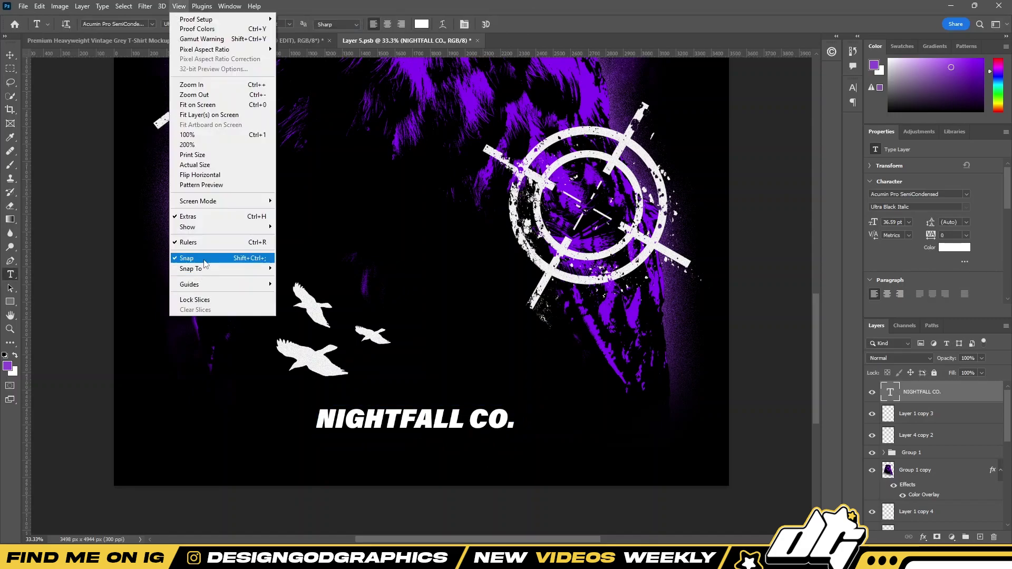
{"action": "left_click", "coordinate": [300, 294]}
{"action": "left_click", "coordinate": [179, 6]}
{"action": "mouse_move", "coordinate": [188, 284]}
{"action": "left_click", "coordinate": [316, 285]}
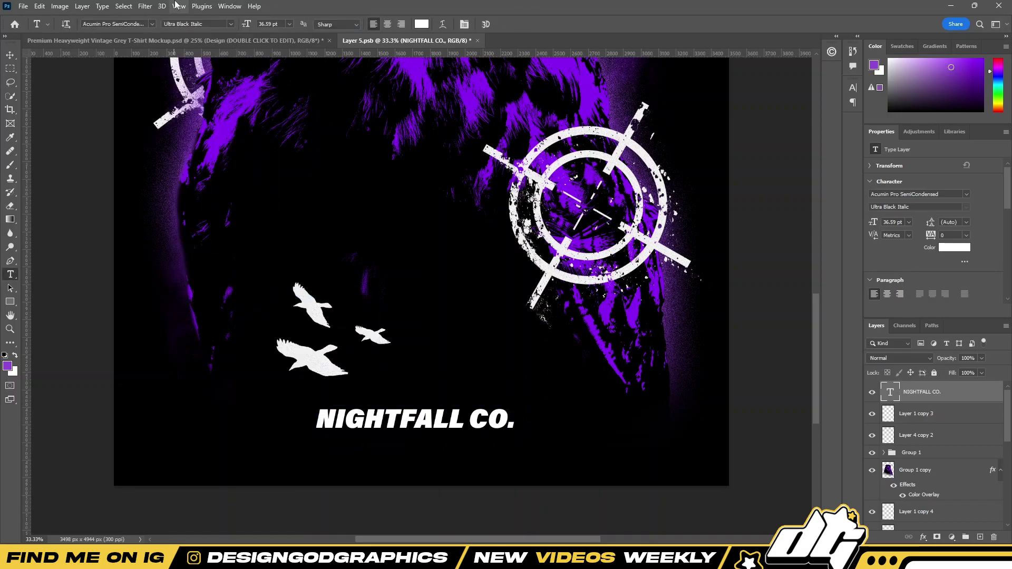
{"action": "left_click", "coordinate": [179, 6]}
{"action": "left_click", "coordinate": [370, 335]}
{"action": "type", "text": "50%"}
{"action": "key", "text": "Return"}
{"action": "key", "text": "ctrl+t"}
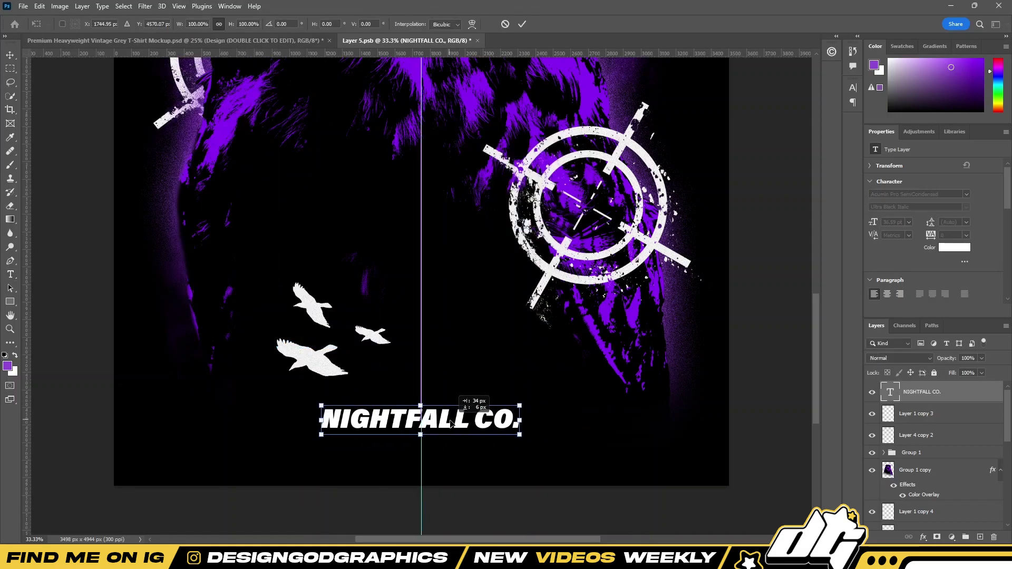
{"action": "key", "text": "ctrl+plus"}
- Type an R in Akira Expanded and shrink it to a small size
{"action": "left_click", "coordinate": [424, 344]}
{"action": "type", "text": "R"}
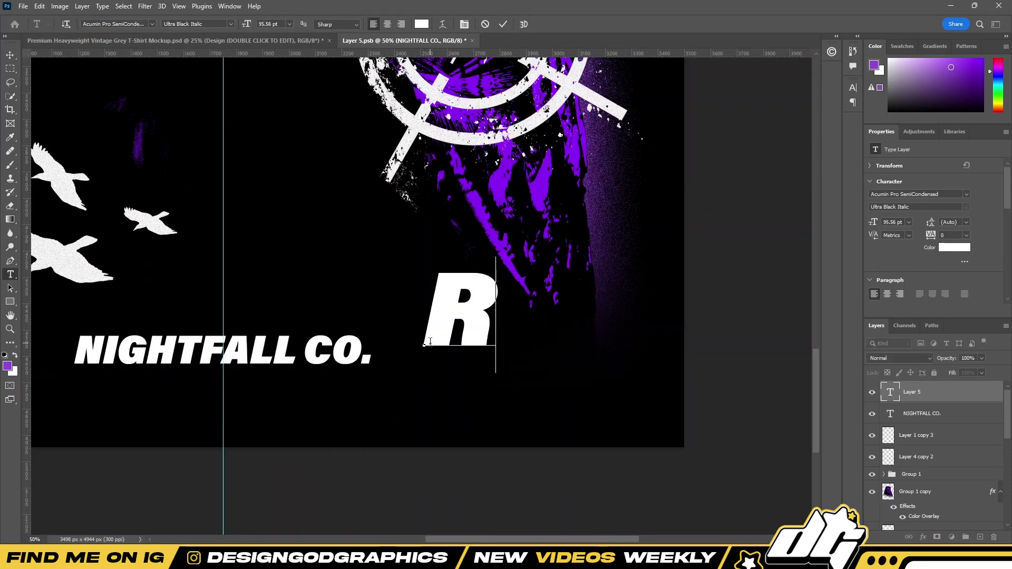
{"action": "left_click", "coordinate": [151, 23]}
{"action": "type", "text": "Akira Expanded"}
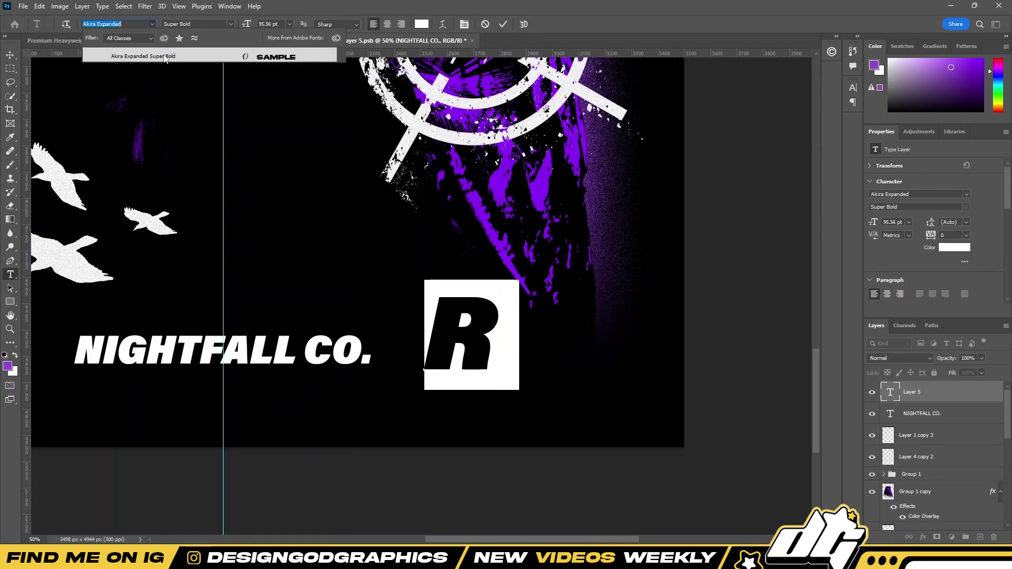
{"action": "key", "text": "Return"}
{"action": "key", "text": "ctrl+t"}
{"action": "left_click_drag", "start_coordinate": [522, 278], "coordinate": [409, 361]}
{"action": "left_click", "coordinate": [521, 25]}
- Make a circular selection on a new empty layer and try filling it
{"action": "key", "text": "ctrl+plus"}
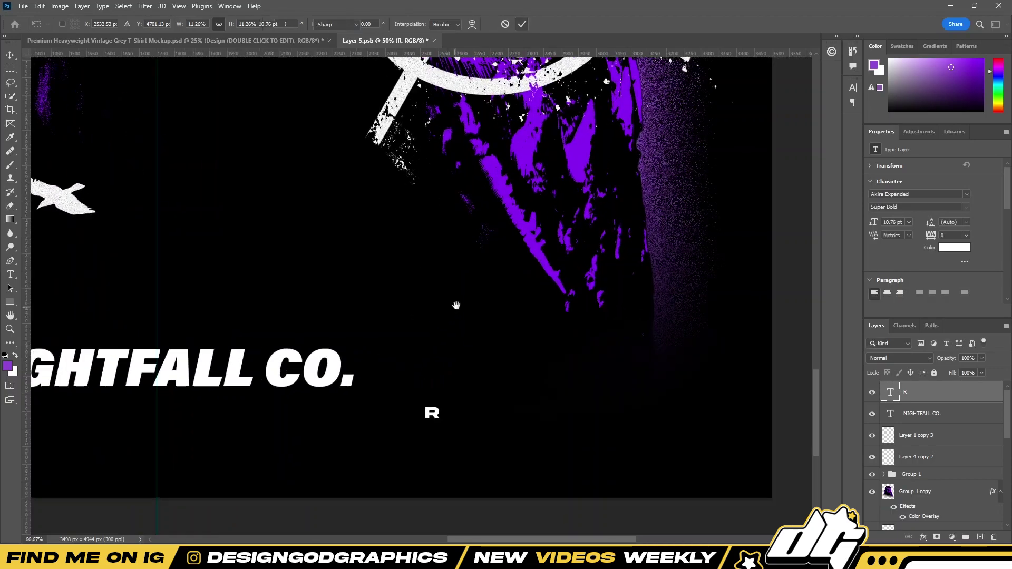
{"action": "scroll", "coordinate": [457, 301], "scroll_direction": "left", "scroll_amount": 3}
{"action": "left_click", "coordinate": [10, 69]}
{"action": "left_click", "coordinate": [980, 537]}
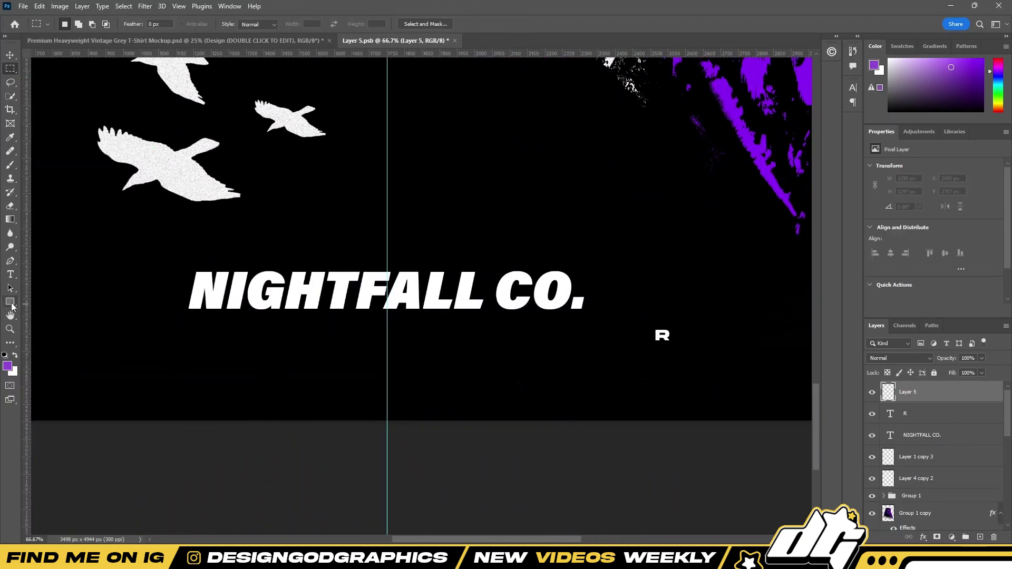
{"action": "right_click", "coordinate": [493, 197]}
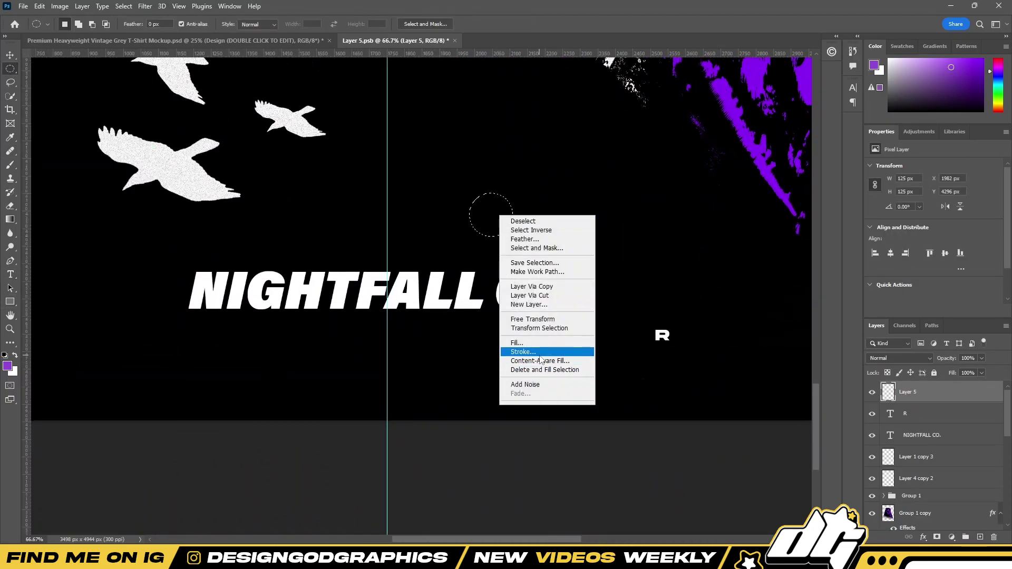
{"action": "left_click", "coordinate": [542, 350]}
{"action": "key", "text": "Escape"}
- Stroke the circle selection with a purple outline, then undo it
{"action": "right_click", "coordinate": [495, 231]}
{"action": "left_click", "coordinate": [518, 353]}
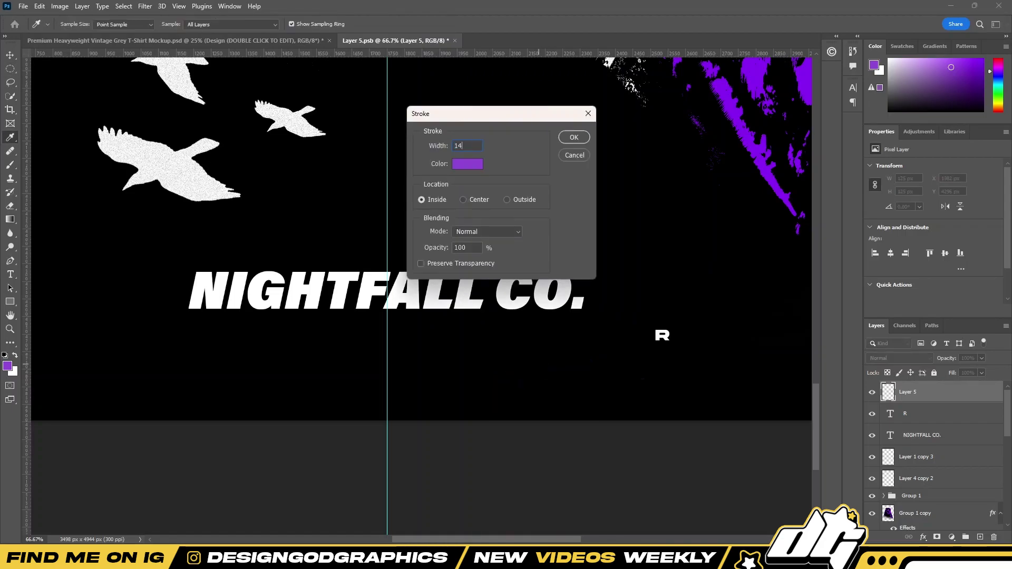
{"action": "key", "text": "Escape"}
{"action": "right_click", "coordinate": [490, 214]}
{"action": "right_click", "coordinate": [491, 225]}
{"action": "left_click", "coordinate": [518, 354]}
{"action": "key", "text": "Return"}
{"action": "key", "text": "ctrl+z"}
{"action": "key", "text": "ctrl+z"}
- Set the Ellipse tool to no fill with a thick white stroke
{"action": "right_click", "coordinate": [10, 302]}
{"action": "left_click", "coordinate": [58, 312]}
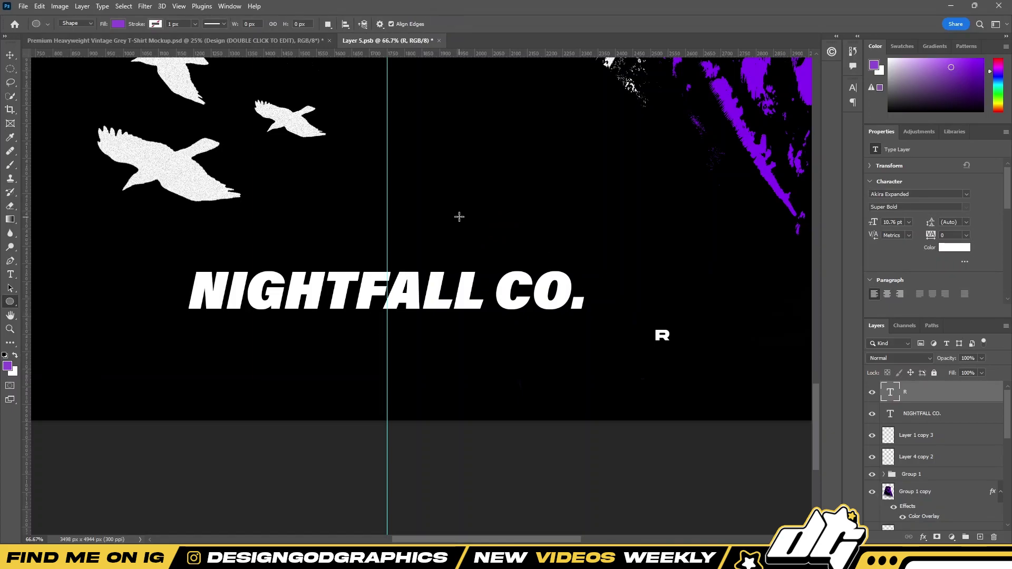
{"action": "left_click", "coordinate": [118, 24]}
{"action": "left_click", "coordinate": [54, 43]}
{"action": "left_click", "coordinate": [194, 24]}
{"action": "left_click_drag", "start_coordinate": [192, 37], "coordinate": [213, 36]}
{"action": "left_click", "coordinate": [155, 24]}
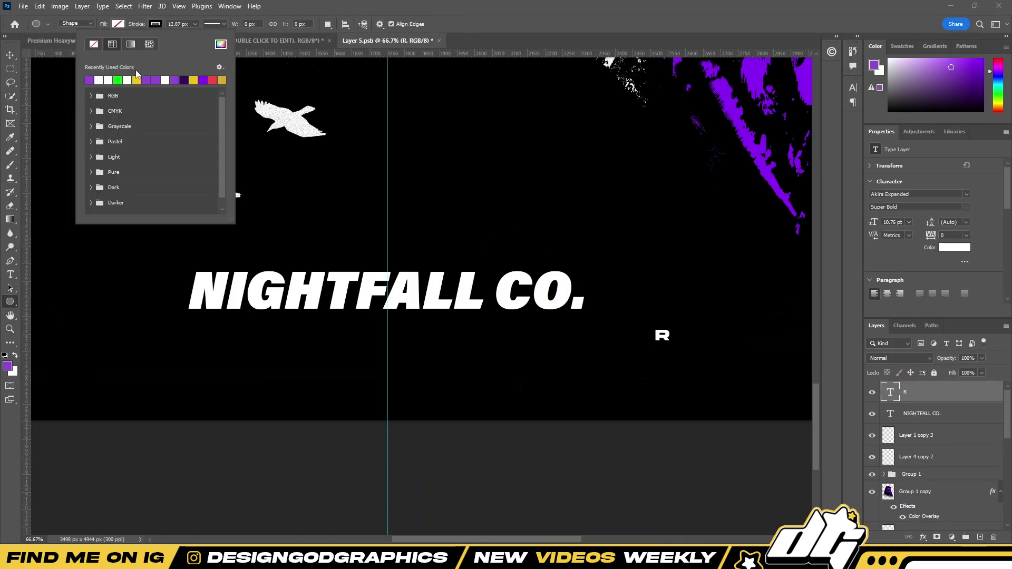
{"action": "left_click", "coordinate": [93, 81]}
- Draw a white ring above NIGHTFALL CO. and centre it on the guide around the R
{"action": "left_click_drag", "start_coordinate": [577, 243], "coordinate": [576, 243]}
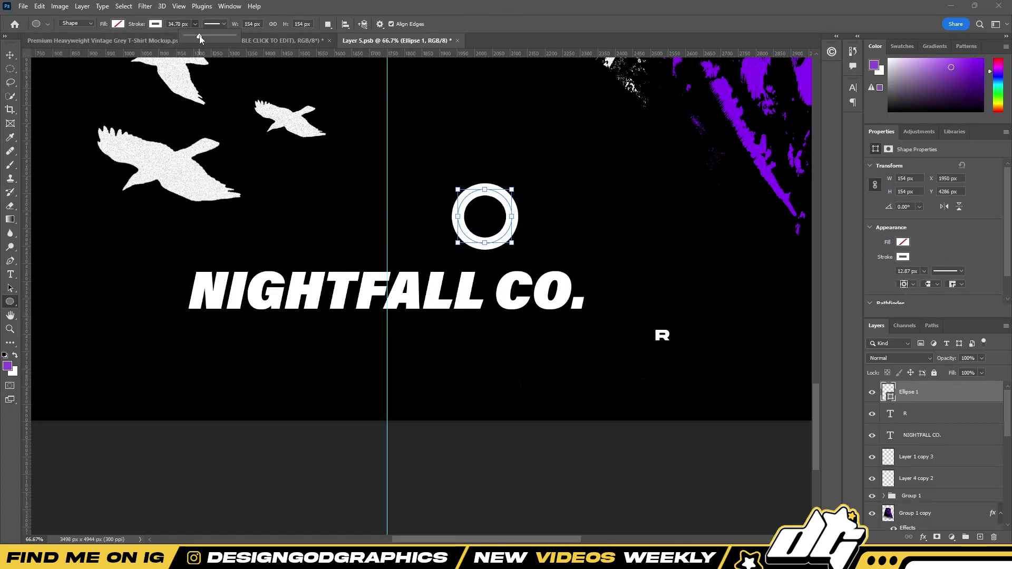
{"action": "left_click_drag", "start_coordinate": [496, 211], "coordinate": [392, 200]}
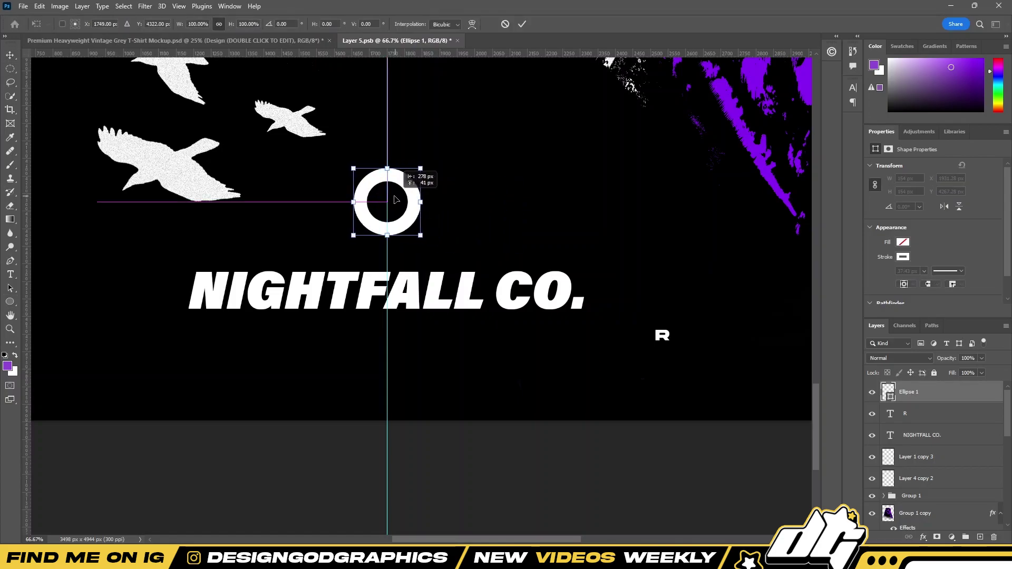
{"action": "left_click", "coordinate": [523, 24]}
{"action": "left_click", "coordinate": [663, 336]}
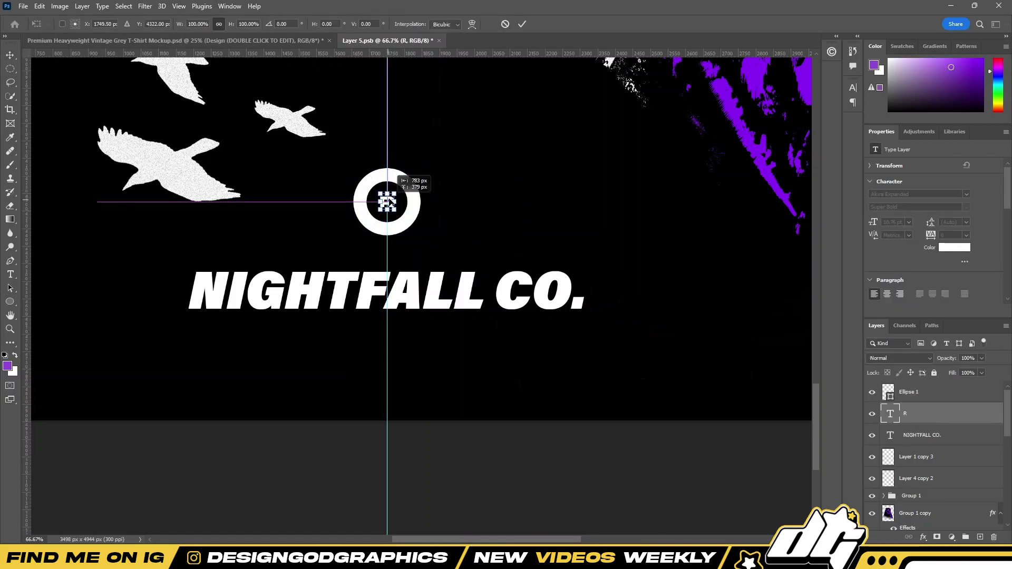
{"action": "left_click", "coordinate": [522, 25]}
{"action": "key", "text": "alt+]"}
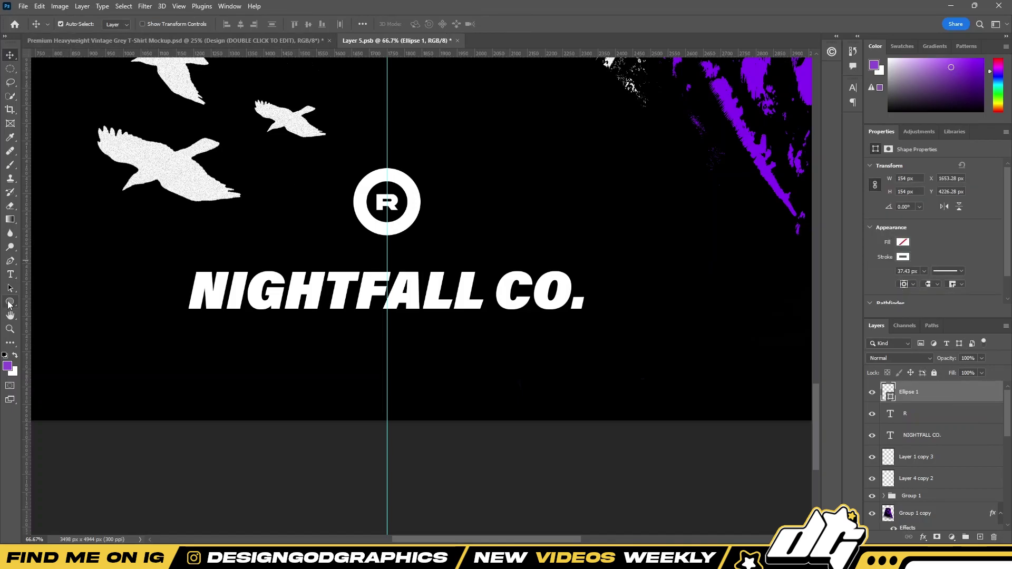
- Thicken the ring outline and enlarge the R to fill the ring
{"action": "left_click_drag", "start_coordinate": [191, 34], "coordinate": [197, 34]}
{"action": "key", "text": "v"}
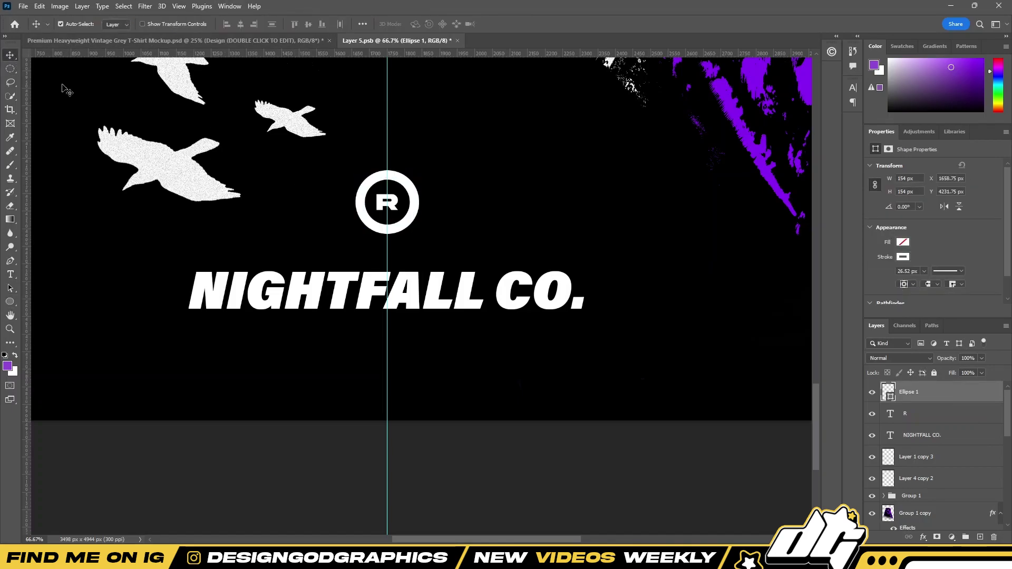
{"action": "key", "text": "alt+["}
{"action": "key", "text": "ctrl+t"}
{"action": "left_click_drag", "start_coordinate": [402, 188], "coordinate": [406, 186]}
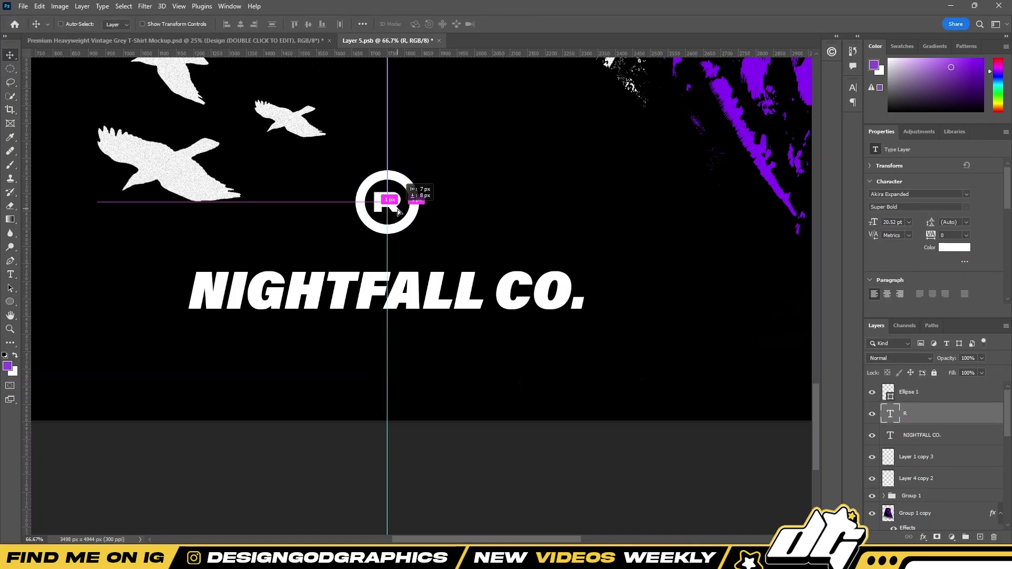
{"action": "key", "text": "ctrl+1"}
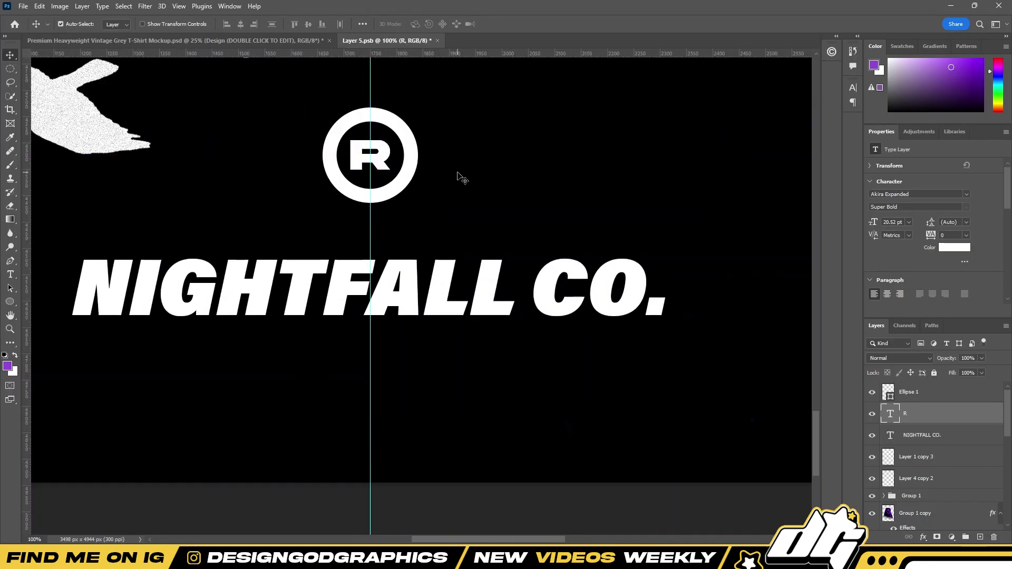
{"action": "key", "text": "ctrl+0"}
{"action": "left_click", "coordinate": [179, 6]}
{"action": "left_click", "coordinate": [311, 338]}
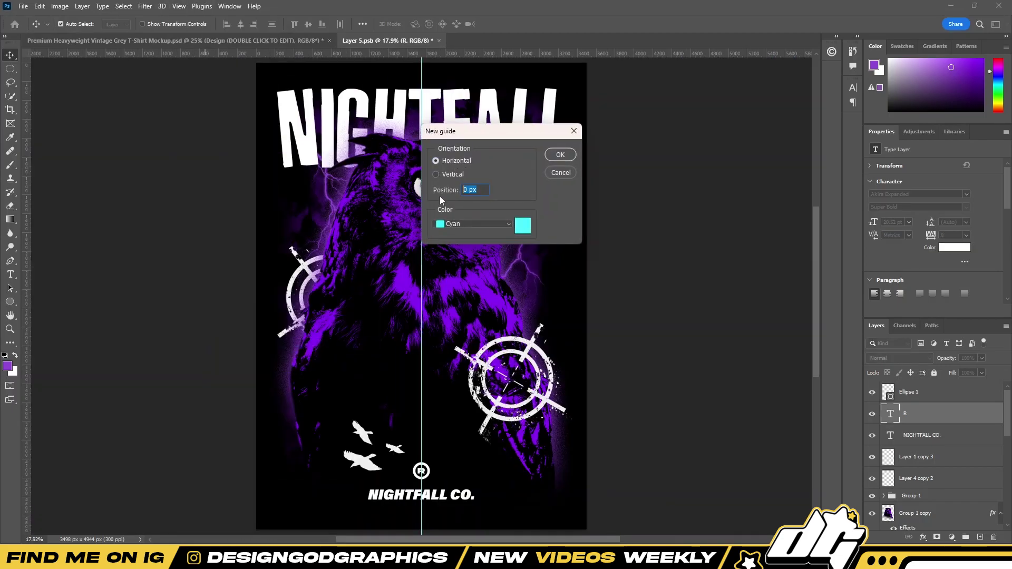
- Add a horizontal guide at 50% of the canvas
{"action": "type", "text": "50%"}
{"action": "key", "text": "Return"}
{"action": "scroll", "coordinate": [421, 470], "scroll_direction": "up", "scroll_amount": 1}
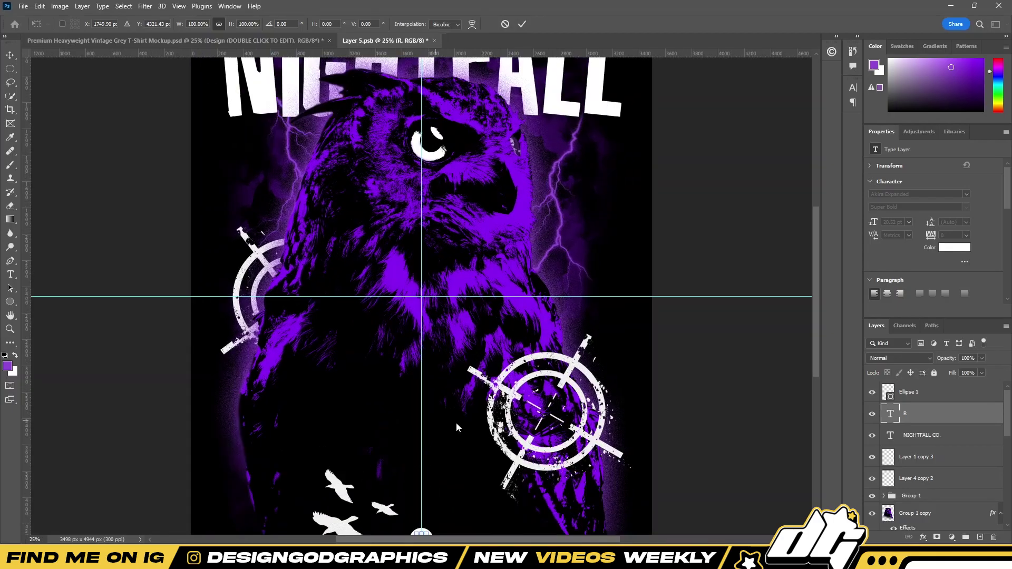
{"action": "scroll", "coordinate": [424, 411], "scroll_direction": "up", "scroll_amount": 1}
{"action": "scroll", "coordinate": [429, 359], "scroll_direction": "up", "scroll_amount": 1}
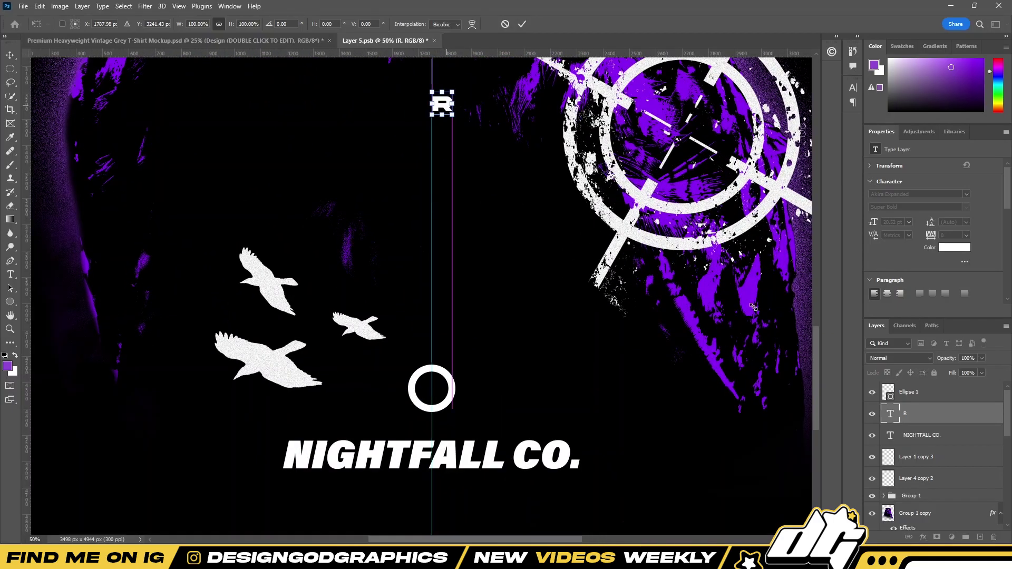
{"action": "scroll", "coordinate": [417, 393], "scroll_direction": "up", "scroll_amount": 5}
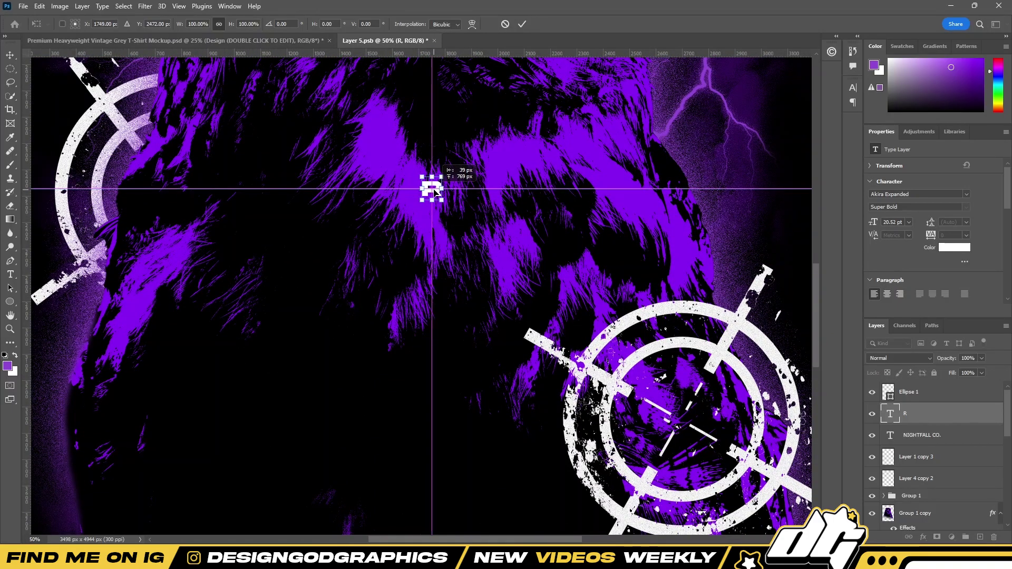
- Free-transform the ring around the R to resize it
{"action": "left_click", "coordinate": [942, 398]}
{"action": "key", "text": "ctrl+minus"}
{"action": "key", "text": "ctrl+minus"}
{"action": "key", "text": "ctrl+t"}
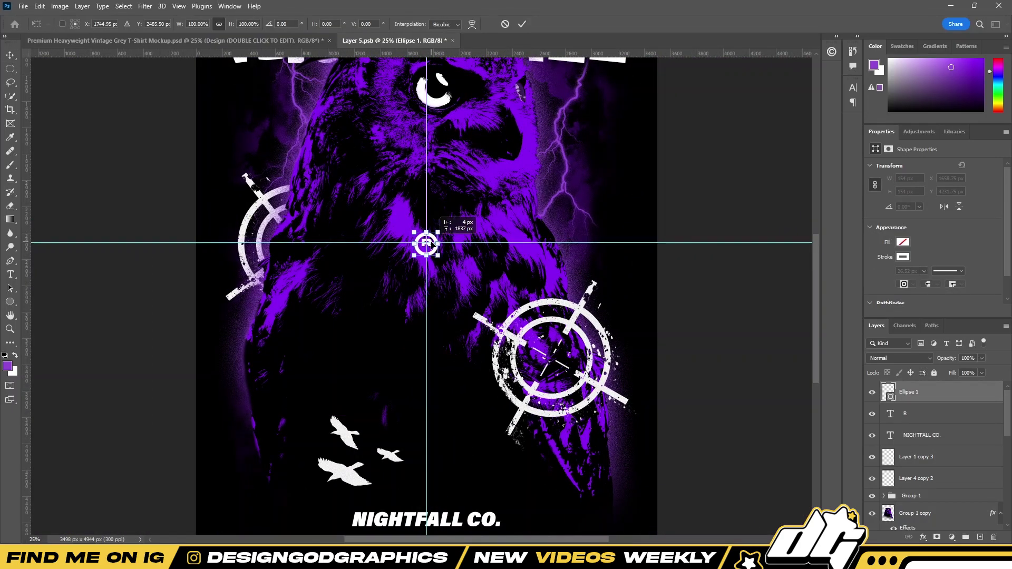
{"action": "scroll", "coordinate": [431, 243], "scroll_direction": "up", "scroll_amount": 2}
{"action": "scroll", "coordinate": [437, 253], "scroll_direction": "up", "scroll_amount": 1}
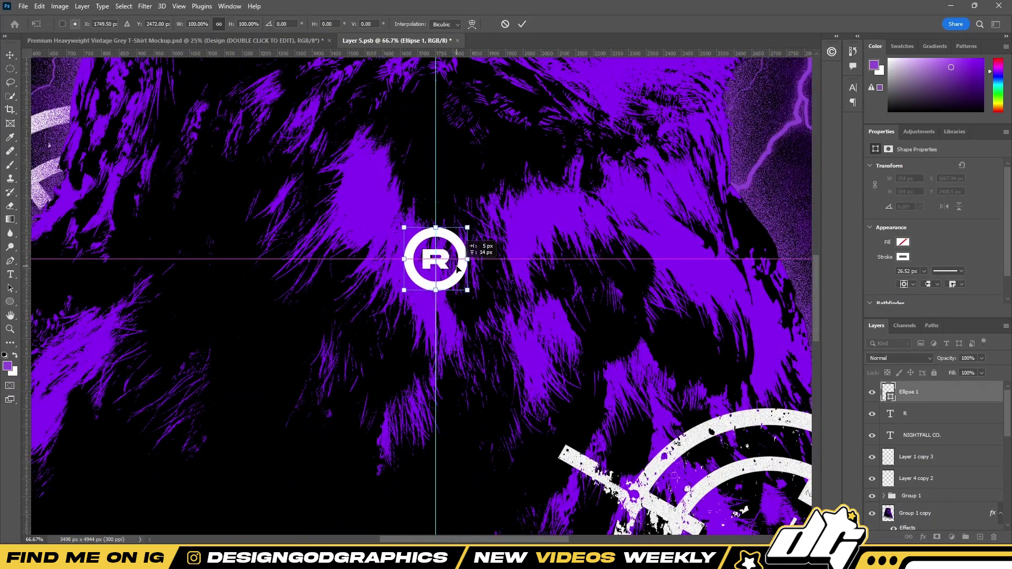
{"action": "left_click", "coordinate": [522, 24]}
- Convert the ring and R into one Smart Object and place it small beside NIGHTFALL CO
{"action": "key", "text": "ctrl+minus"}
{"action": "left_click", "coordinate": [927, 414], "text": "ctrl"}
{"action": "right_click", "coordinate": [928, 414]}
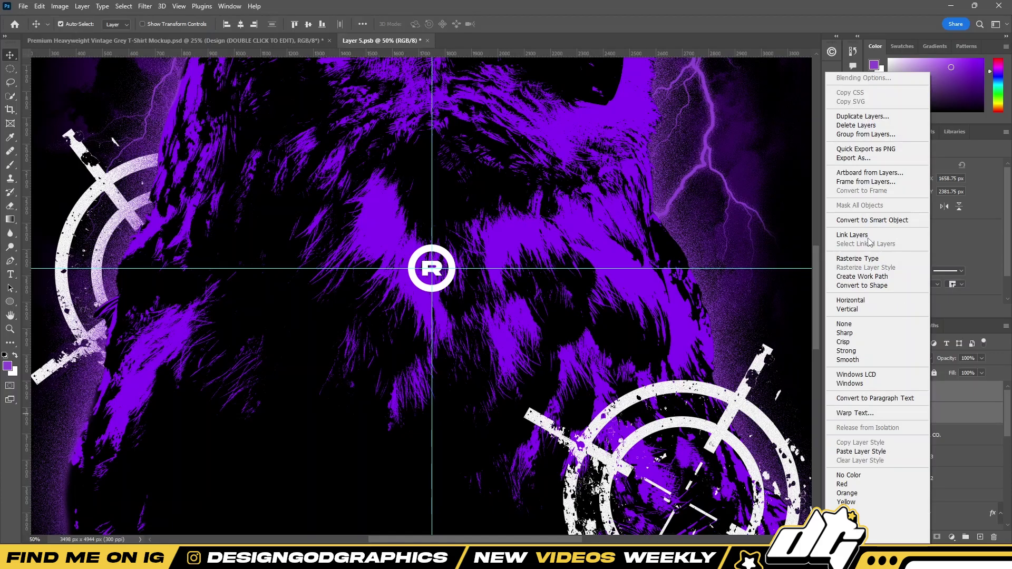
{"action": "key", "text": "ctrl+minus"}
{"action": "key", "text": "ctrl+minus"}
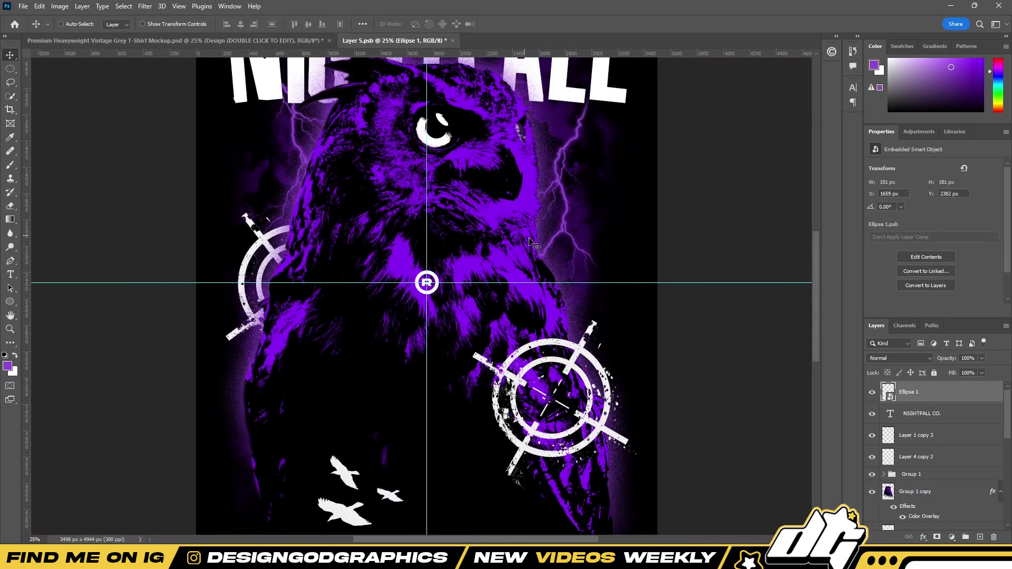
{"action": "key", "text": "ctrl+plus"}
{"action": "key", "text": "ctrl+plus"}
{"action": "key", "text": "ctrl+plus"}
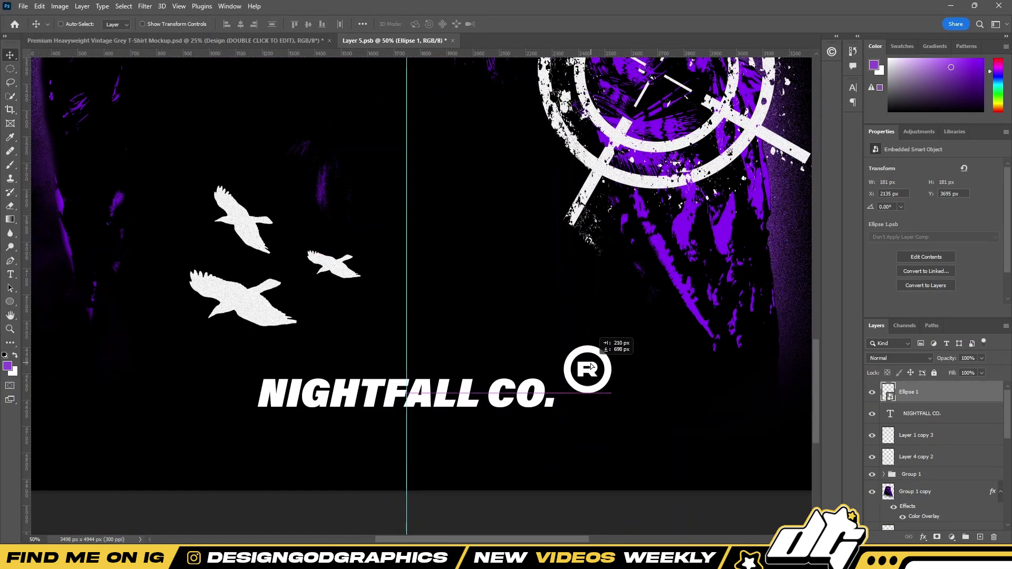
{"action": "left_click_drag", "start_coordinate": [560, 437], "coordinate": [620, 392]}
{"action": "key", "text": "ctrl+t"}
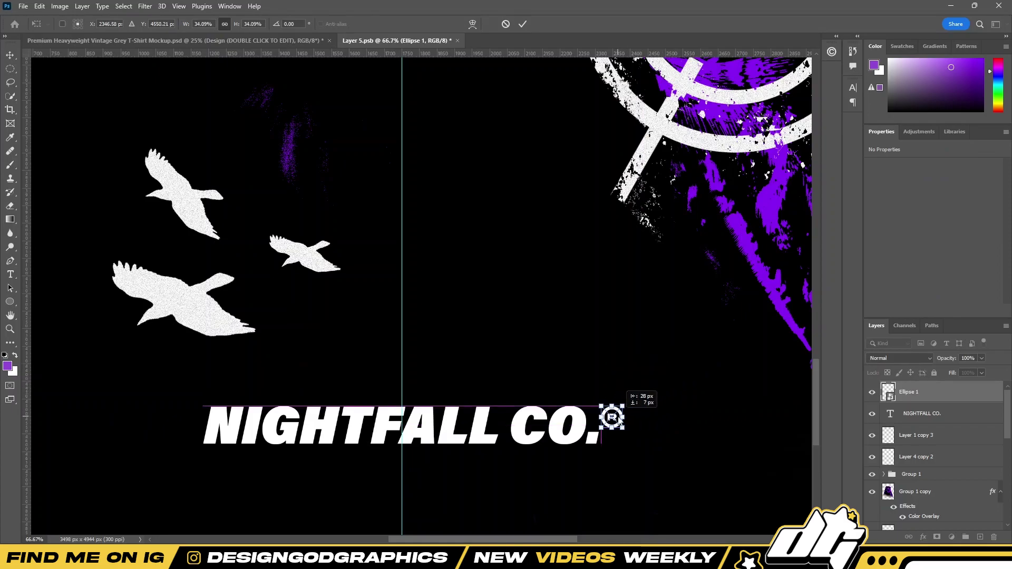
{"action": "left_click", "coordinate": [523, 24]}
- Put the Type tool into the NIGHTFALL CO. text and zoom to fit the poster
{"action": "left_click", "coordinate": [11, 275]}
{"action": "left_click", "coordinate": [299, 428]}
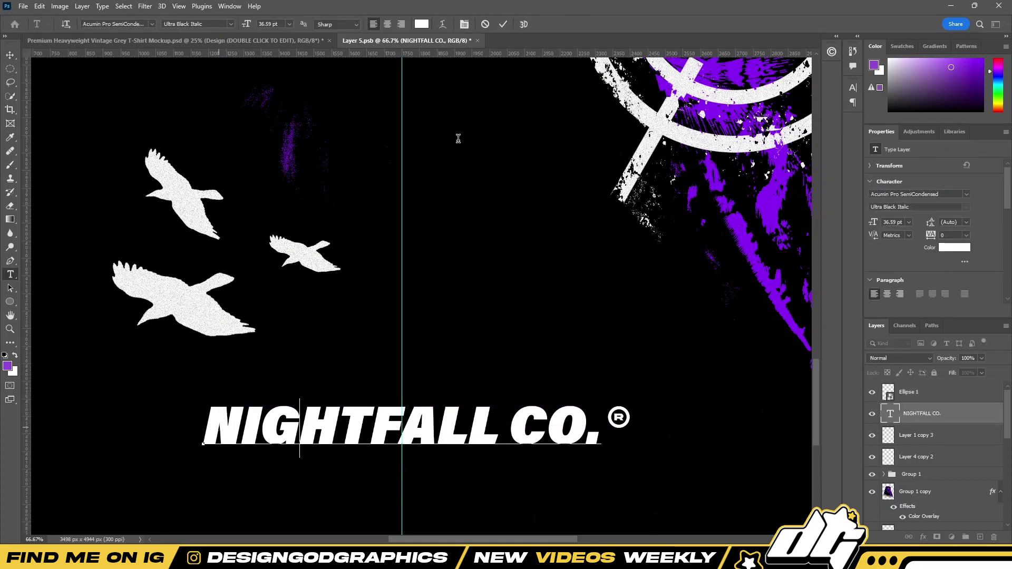
{"action": "key", "text": "ctrl+0"}
{"action": "scroll", "coordinate": [358, 474], "scroll_direction": "up", "scroll_amount": 3}
{"action": "scroll", "coordinate": [358, 474], "scroll_direction": "up", "scroll_amount": 2}
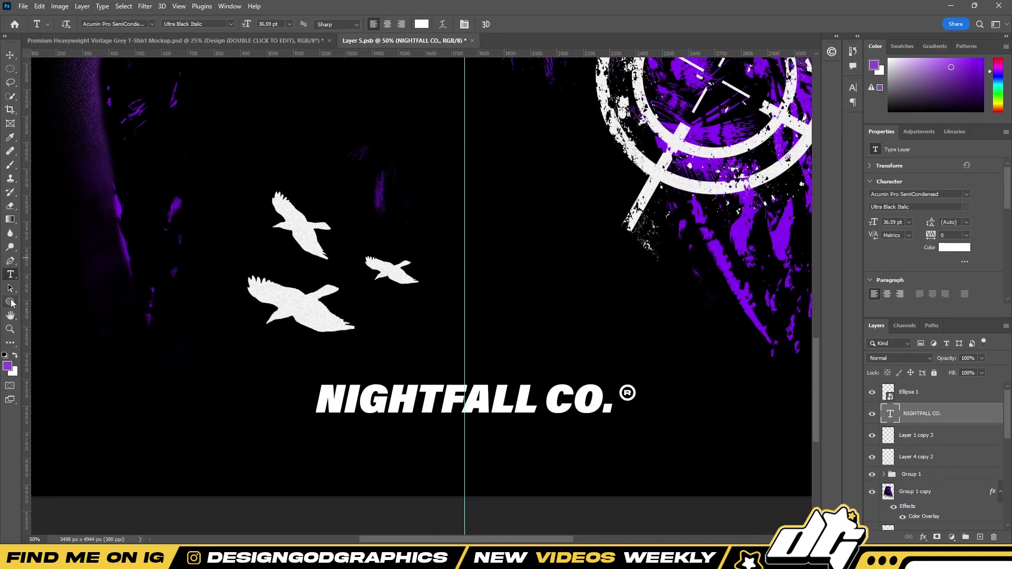
{"action": "left_click", "coordinate": [10, 301]}
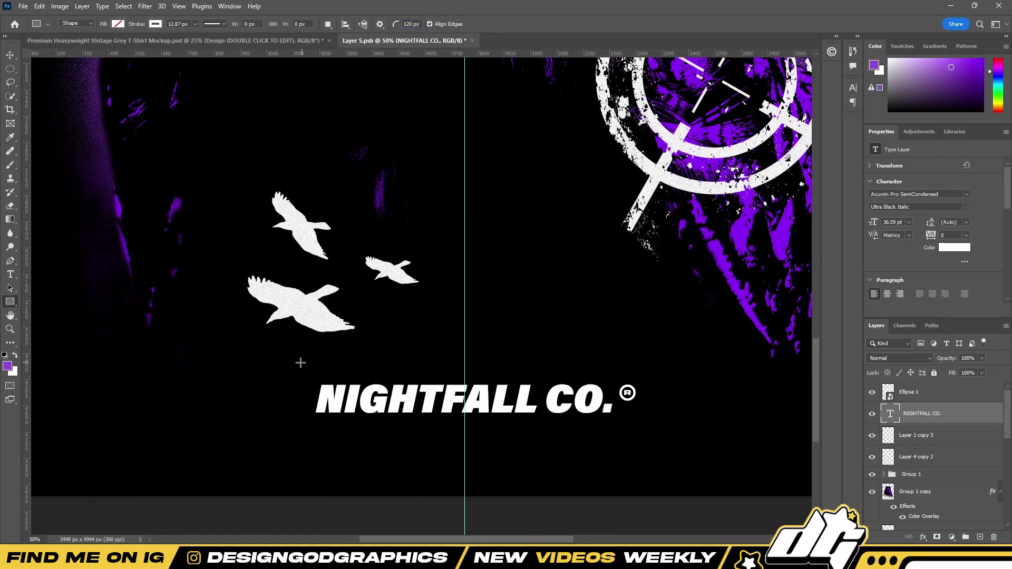
- Redraw a 200 px-radius rounded pill around NIGHTFALL CO. with a 42.89 px stroke
{"action": "key", "text": "ctrl+z"}
{"action": "type", "text": "00"}
{"action": "left_click_drag", "start_coordinate": [273, 354], "coordinate": [649, 419]}
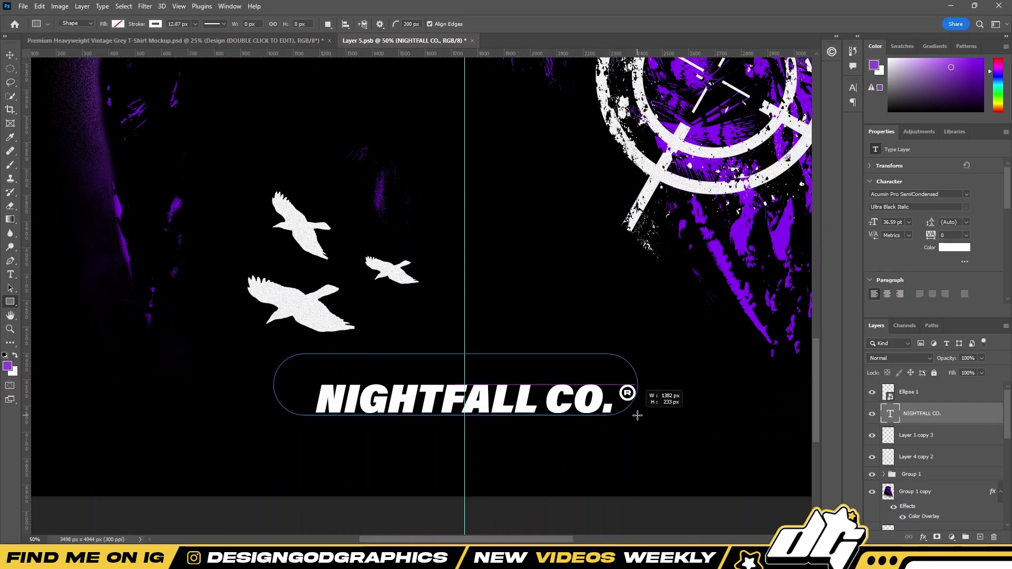
{"action": "left_click", "coordinate": [195, 23]}
{"action": "left_click_drag", "start_coordinate": [193, 35], "coordinate": [201, 38]}
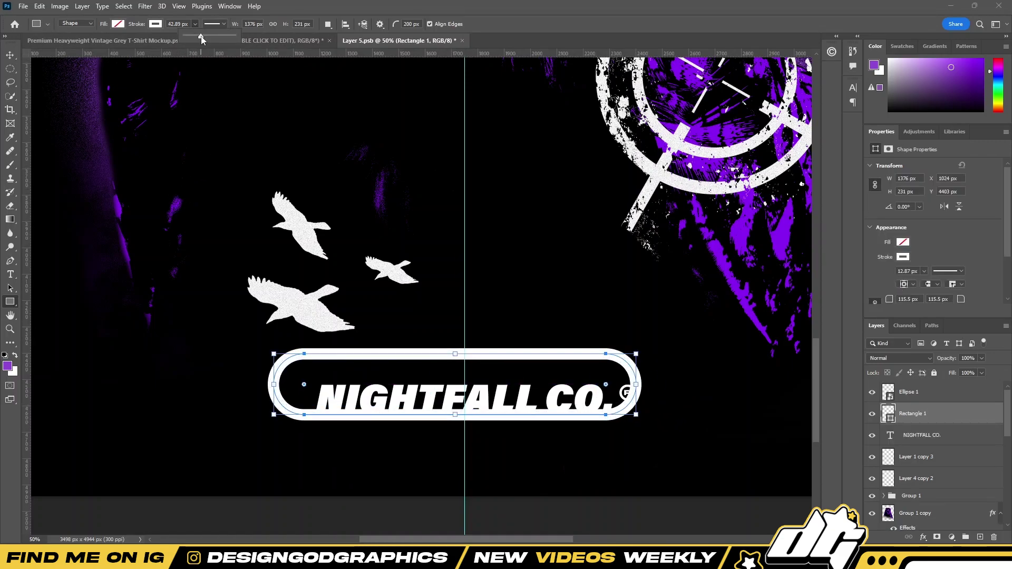
- Nudge the pill so it sits centred on the NIGHTFALL CO. text
{"action": "right_click", "coordinate": [922, 419]}
{"action": "key", "text": "ctrl+t"}
{"action": "left_click_drag", "start_coordinate": [498, 372], "coordinate": [511, 381]}
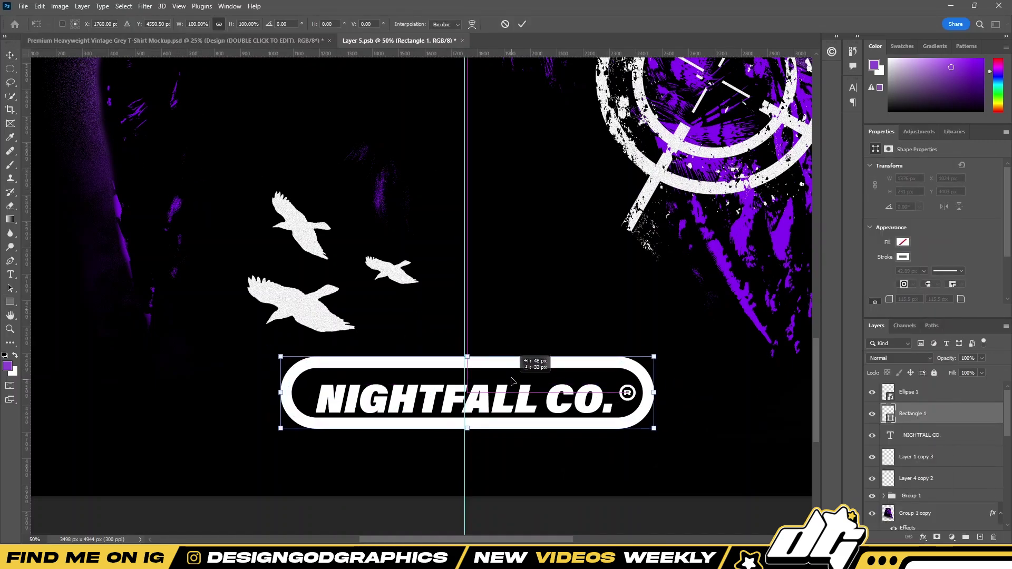
{"action": "key", "text": "Return"}
- Move the ® layer below the pill and shift the text and ® inside it
{"action": "key", "text": "alt+bracketright"}
{"action": "key", "text": "ctrl+bracketleft"}
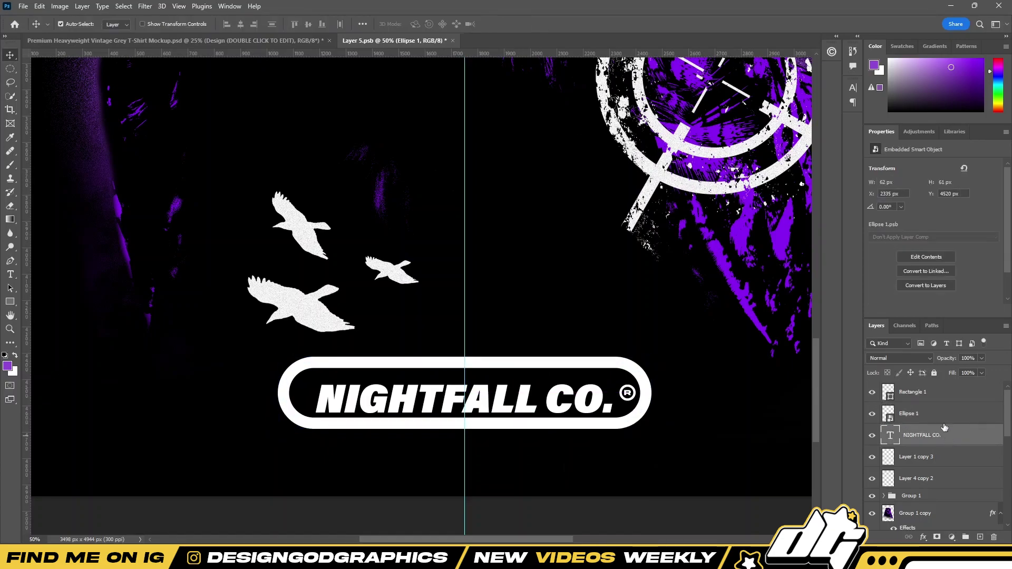
{"action": "key", "text": "ctrl+t"}
{"action": "key", "text": "Return"}
{"action": "left_click", "coordinate": [922, 435], "text": "shift"}
{"action": "key", "text": "ctrl+t"}
{"action": "mouse_move", "coordinate": [634, 382]}
{"action": "left_mouse_down"}
{"action": "mouse_move", "coordinate": [624, 376]}
{"action": "mouse_move", "coordinate": [550, 402]}
{"action": "left_mouse_up"}
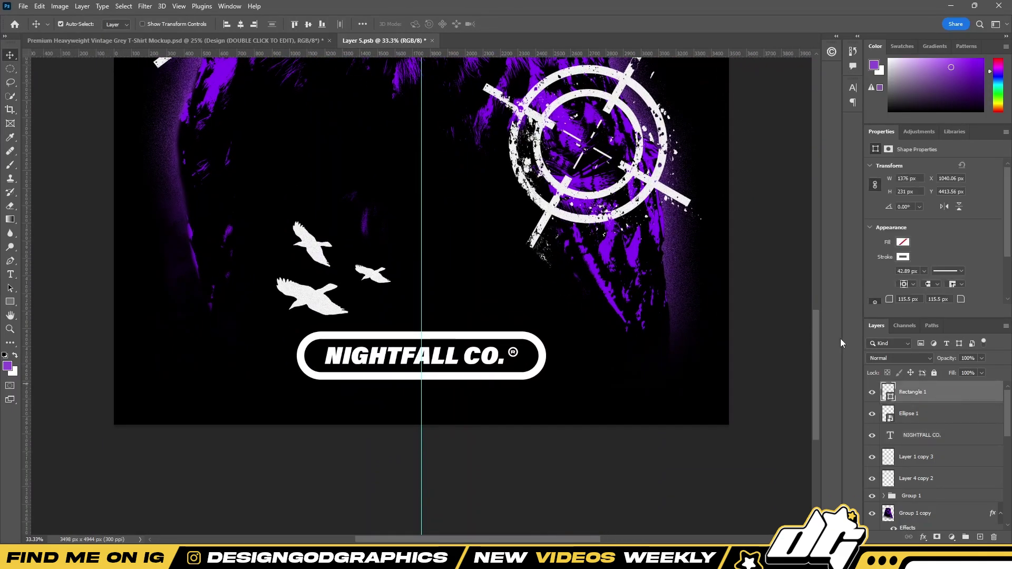
- Group the pill, text and ®, duplicate the group and hide the original
{"action": "key", "text": "ctrl+g"}
{"action": "key", "text": "ctrl+j"}
{"action": "left_click", "coordinate": [872, 400]}
{"action": "right_click", "coordinate": [927, 387]}
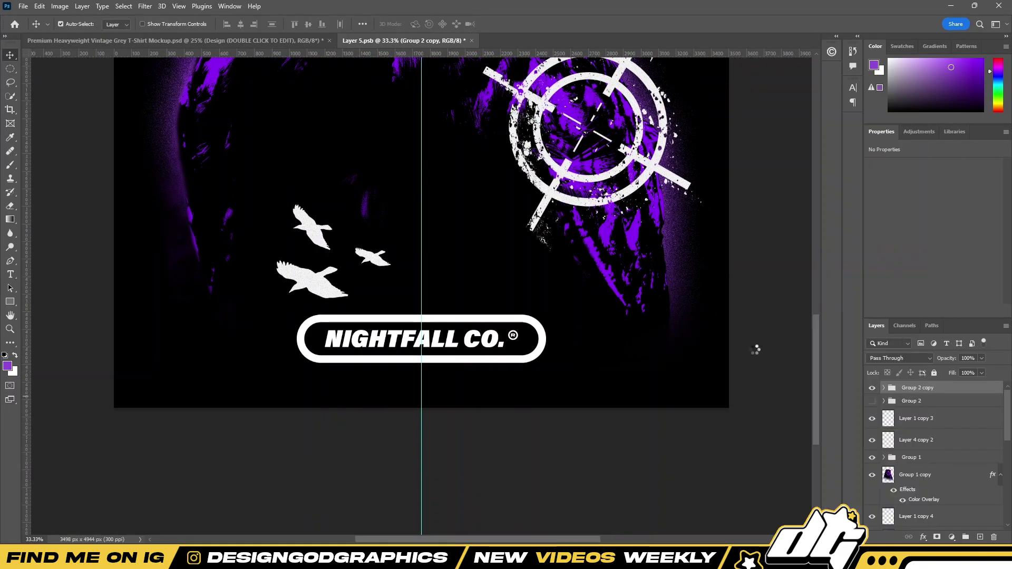
- Make the badge copy a smart object and give the ® a purple Color Overlay
{"action": "key", "text": "ctrl+0"}
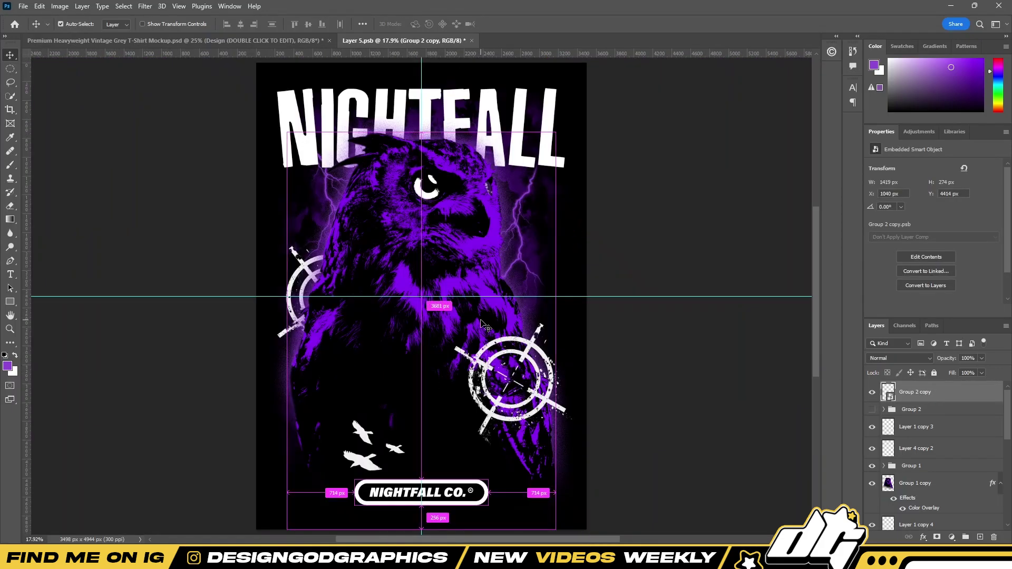
{"action": "scroll", "coordinate": [481, 316], "scroll_direction": "down", "scroll_amount": 2}
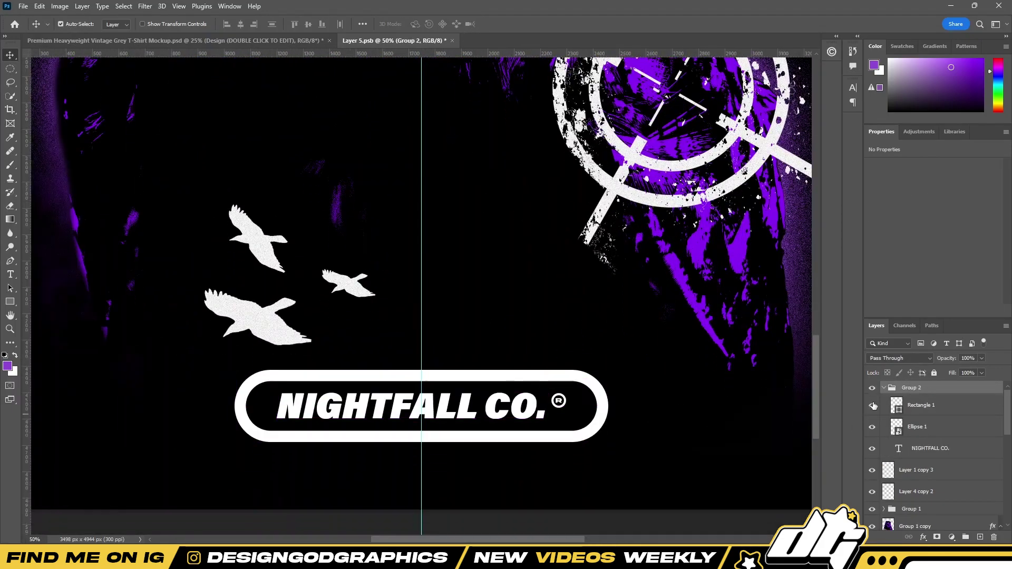
{"action": "double_click", "coordinate": [905, 428]}
{"action": "left_click", "coordinate": [626, 358]}
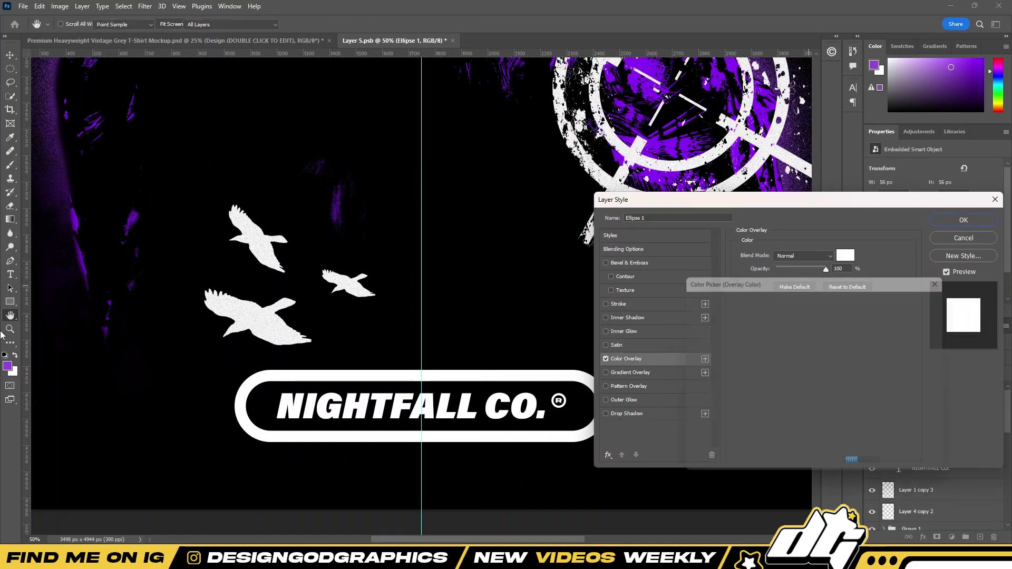
{"action": "left_click", "coordinate": [845, 255]}
{"action": "left_click", "coordinate": [919, 299]}
{"action": "key", "text": "Return"}
- Try a purple Color Overlay on the NIGHTFALL CO. text, then discard it
{"action": "scroll", "coordinate": [272, 373], "scroll_direction": "down", "scroll_amount": 3}
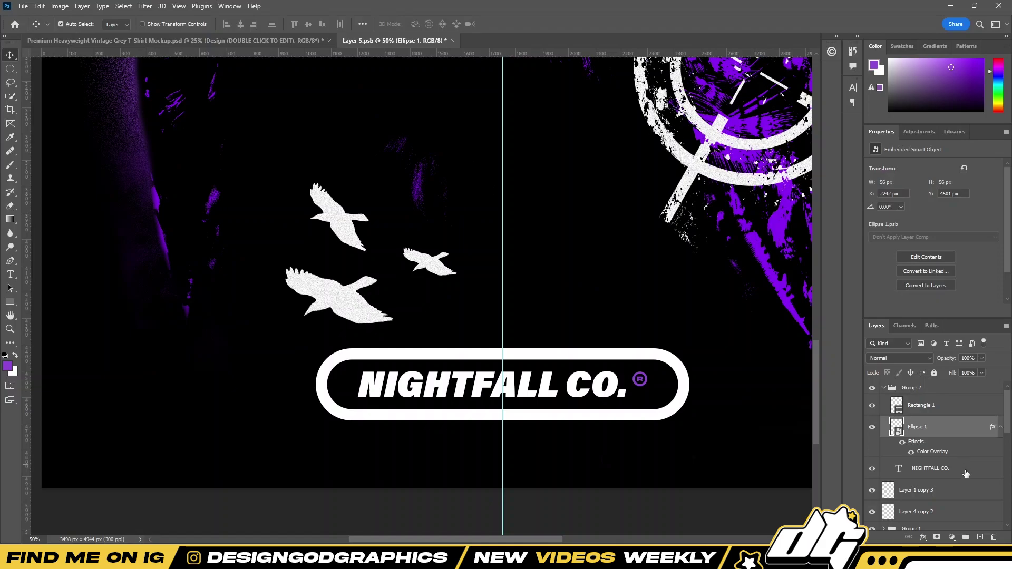
{"action": "double_click", "coordinate": [965, 474]}
{"action": "left_click", "coordinate": [614, 358]}
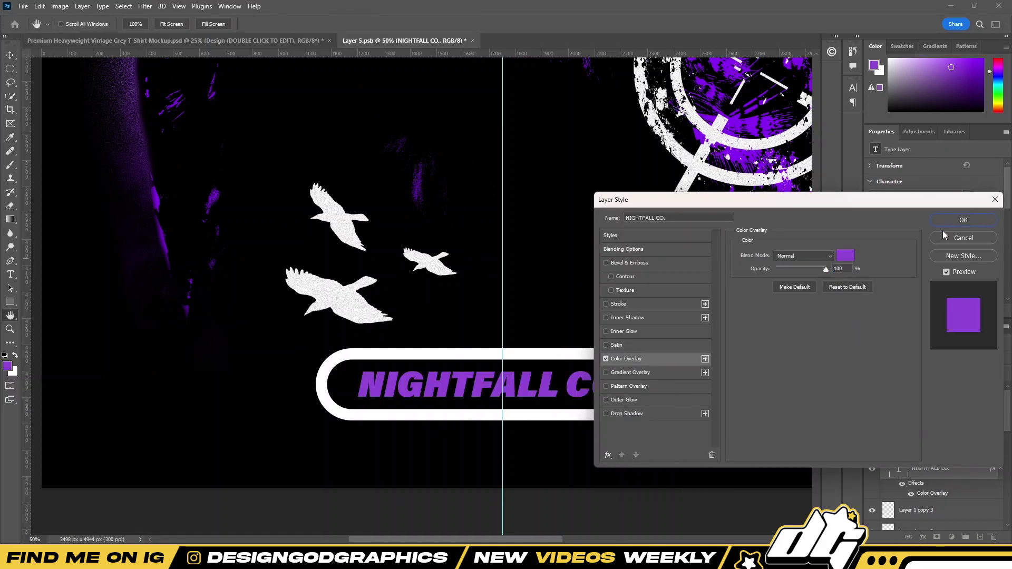
{"action": "left_click", "coordinate": [942, 227]}
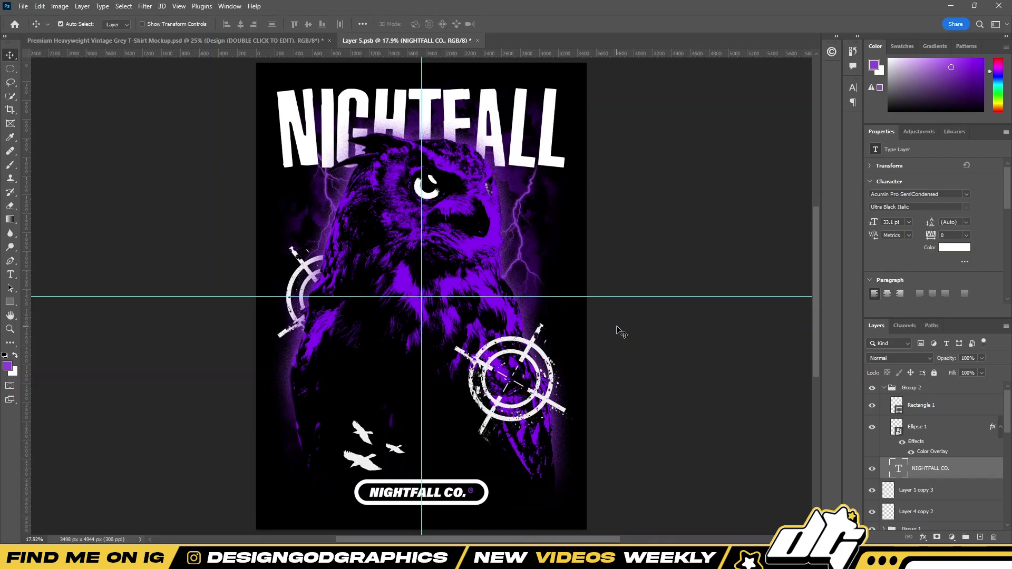
- Duplicate the badge group and scale the copy down to about 86.94%
{"action": "scroll", "coordinate": [606, 328], "scroll_direction": "down", "scroll_amount": 3}
{"action": "scroll", "coordinate": [606, 328], "scroll_direction": "up", "scroll_amount": 3}
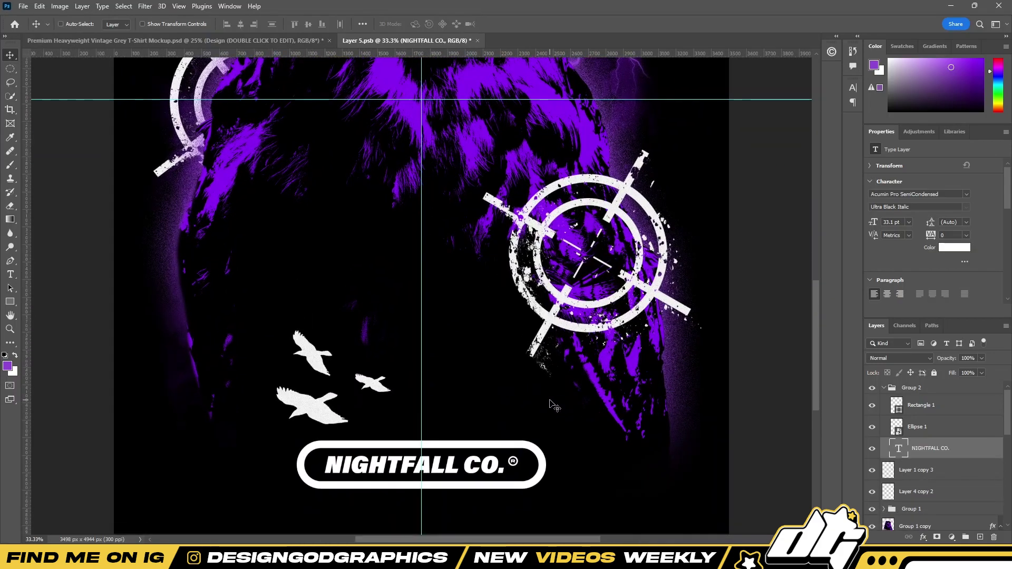
{"action": "left_click", "coordinate": [883, 388]}
{"action": "key", "text": "ctrl+j"}
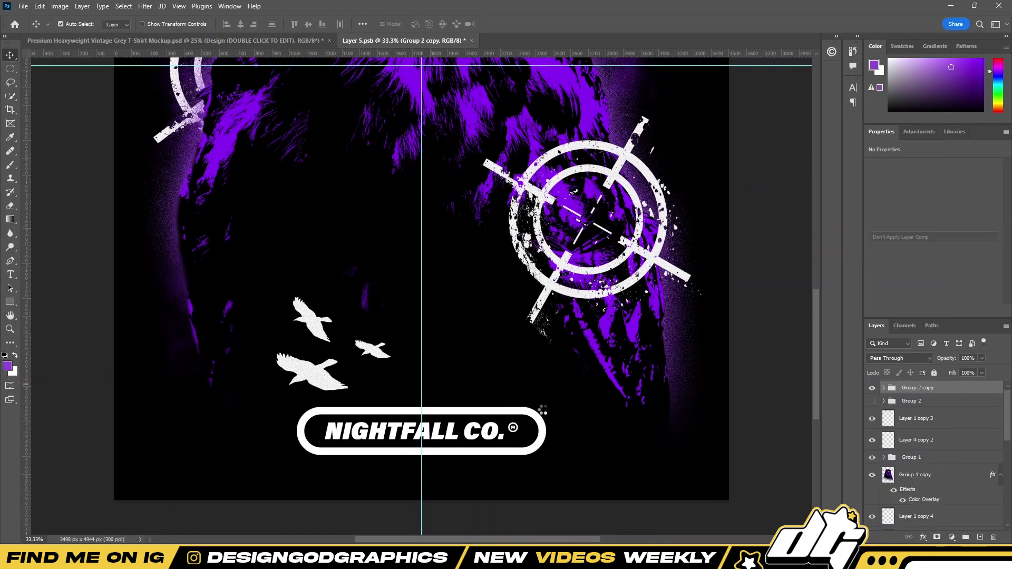
{"action": "key", "text": "ctrl+t"}
{"action": "left_click_drag", "start_coordinate": [545, 407], "coordinate": [529, 408]}
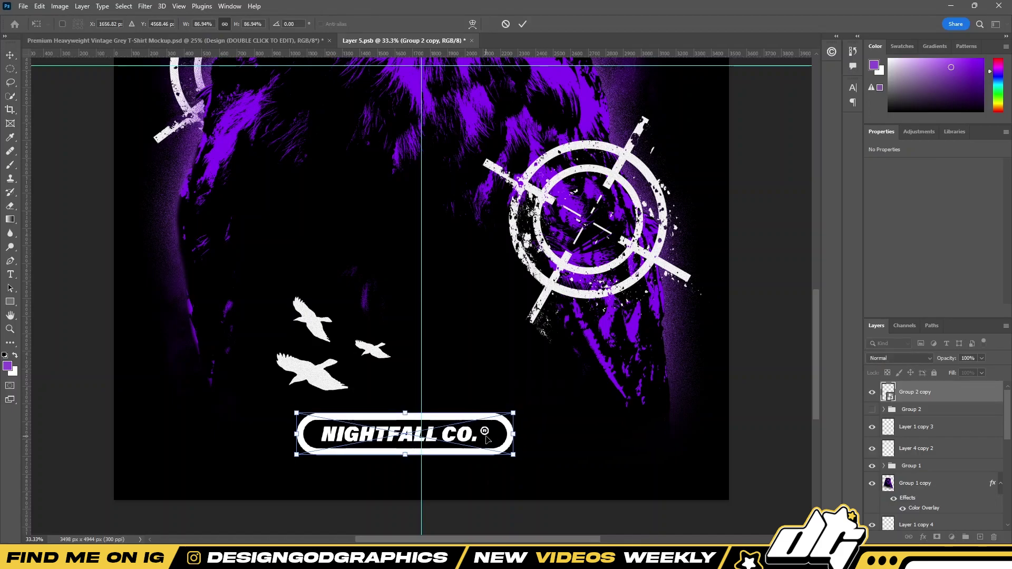
{"action": "left_click", "coordinate": [523, 26]}
- Convert the shrunken badge smart object back into plain layers
{"action": "key", "text": "ctrl+0"}
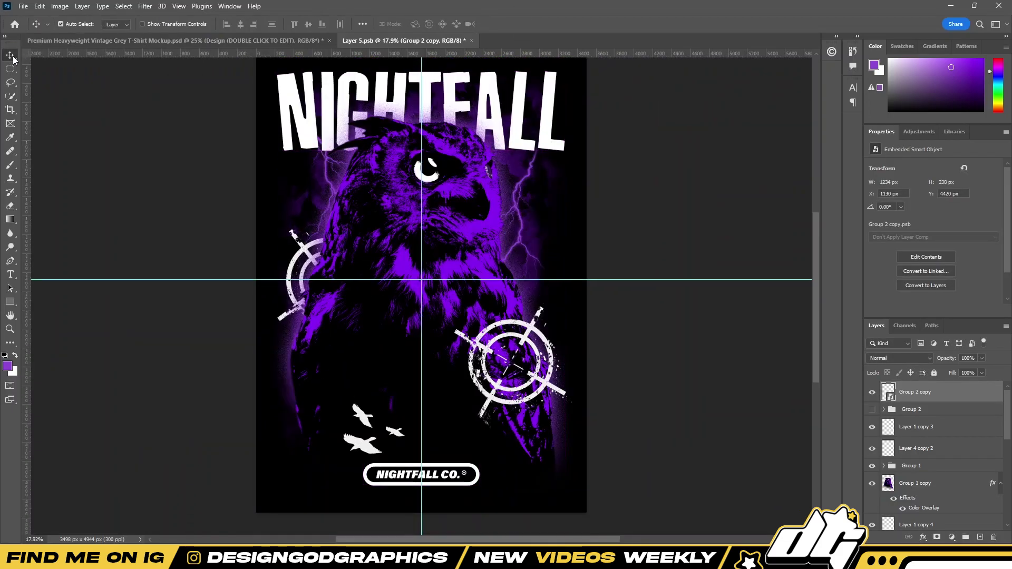
{"action": "scroll", "coordinate": [545, 301], "scroll_direction": "up", "scroll_amount": 2}
{"action": "scroll", "coordinate": [670, 361], "scroll_direction": "up", "scroll_amount": 2}
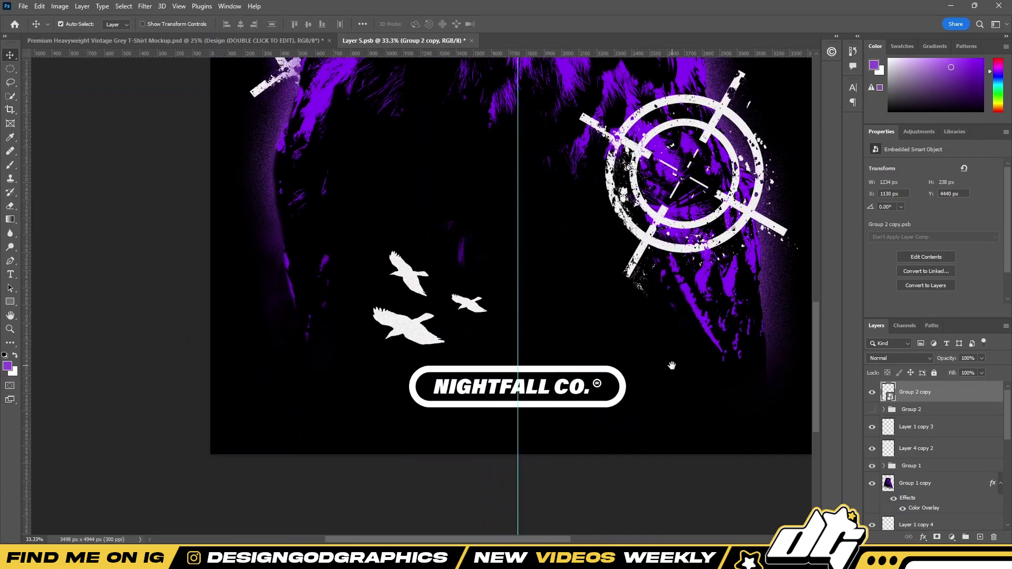
{"action": "right_click", "coordinate": [943, 391]}
{"action": "left_click", "coordinate": [896, 300]}
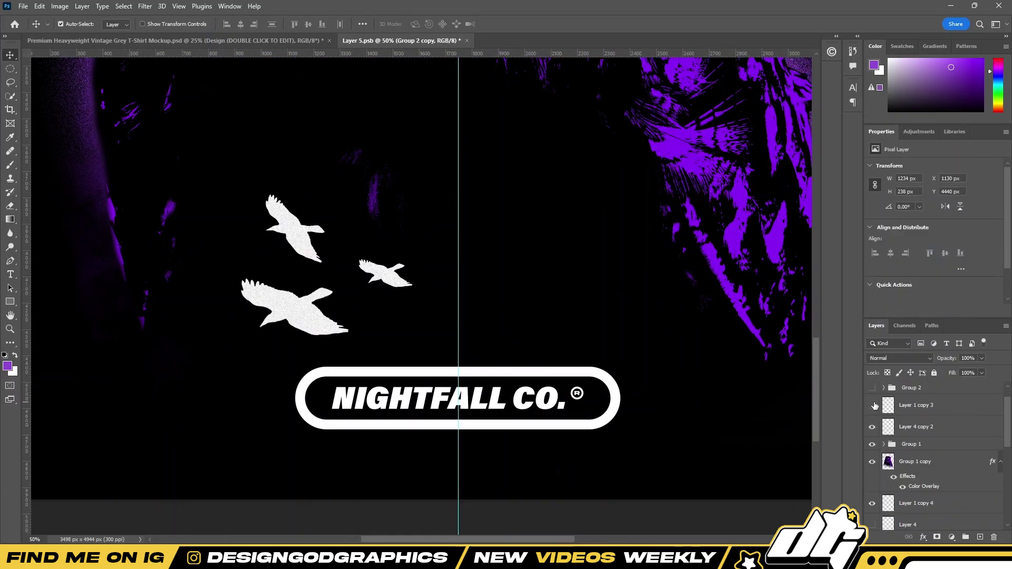
- Apply the Subtle texture map from the BLKMARKET texture panel
{"action": "left_click", "coordinate": [832, 50]}
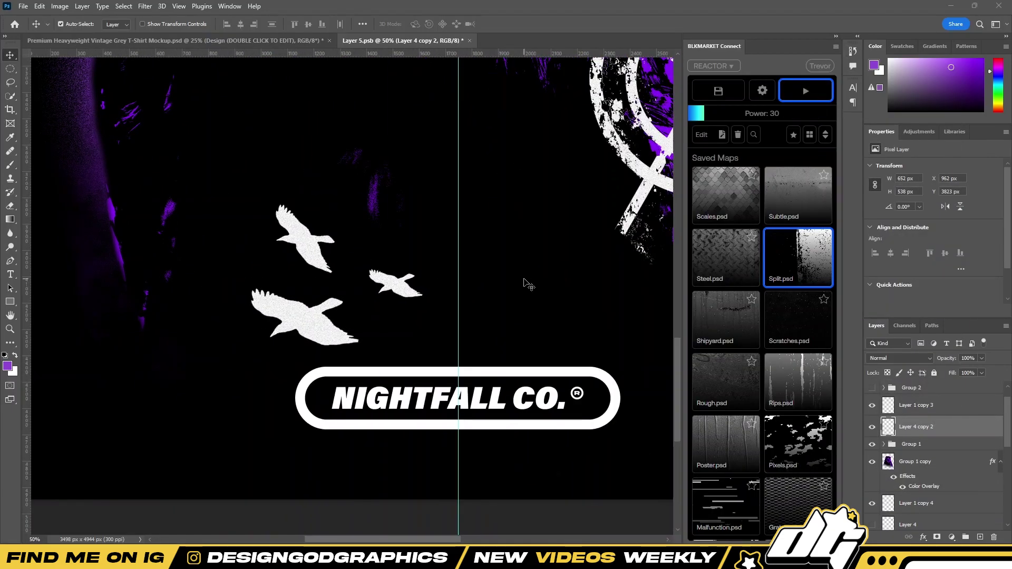
{"action": "left_click", "coordinate": [786, 197]}
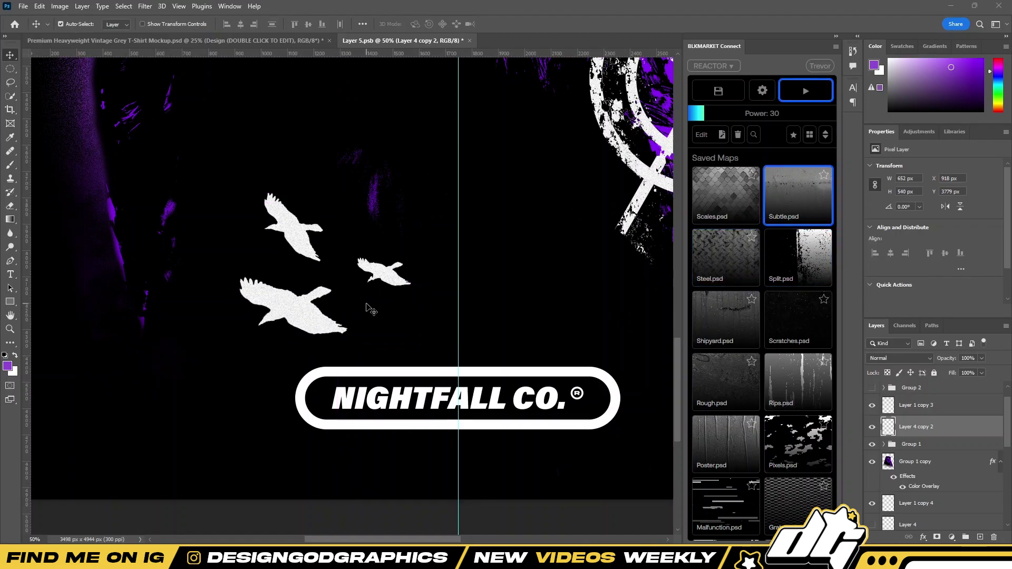
{"action": "key", "text": "ctrl+plus"}
{"action": "key", "text": "ctrl+minus"}
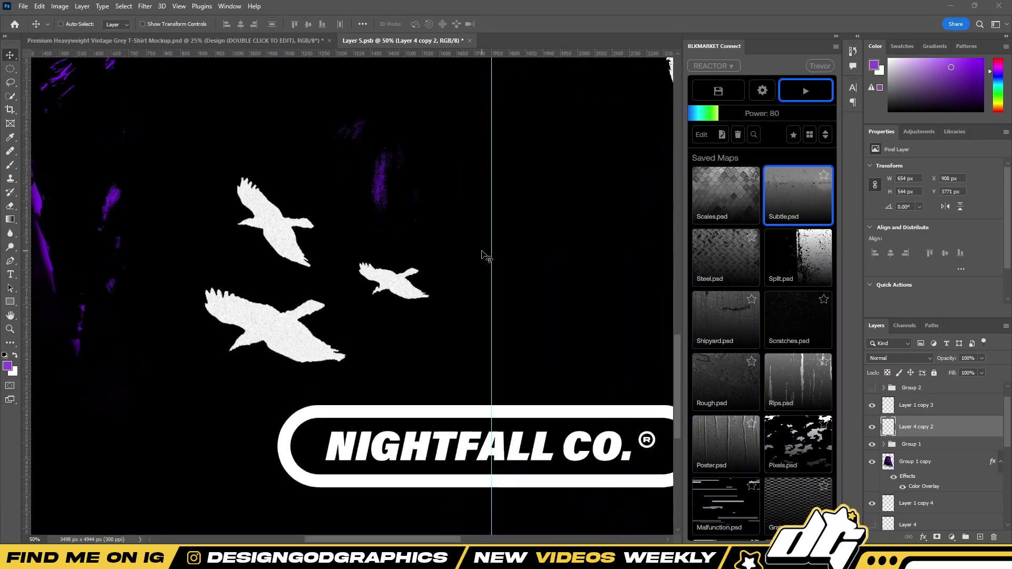
- Merge a copy of Group 2 into one layer, add 15% noise, and collapse BLKMARKET
{"action": "key", "text": "ctrl+minus"}
{"action": "key", "text": "ctrl+minus"}
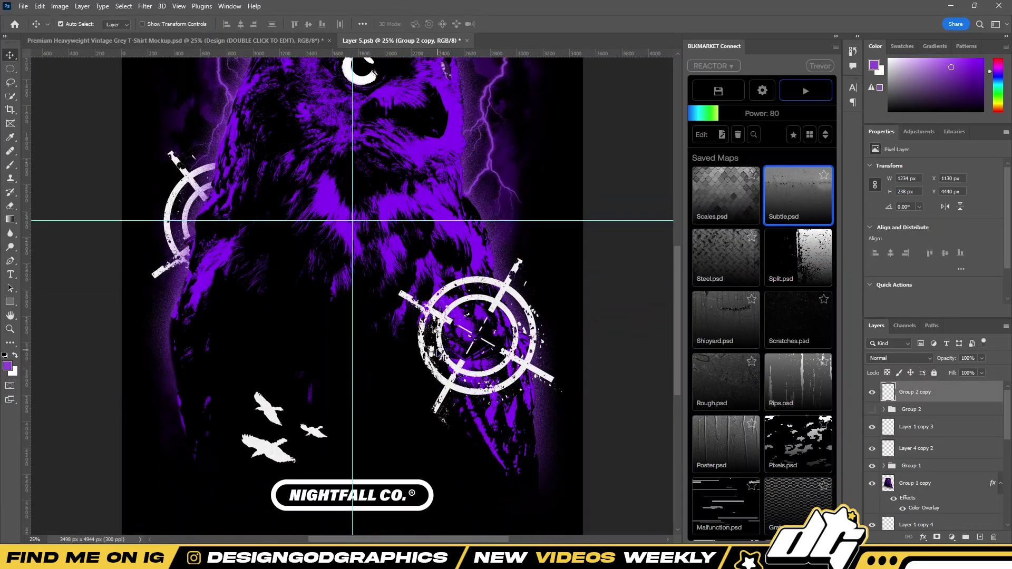
{"action": "scroll", "coordinate": [327, 506], "scroll_direction": "up", "scroll_amount": 1}
{"action": "scroll", "coordinate": [328, 506], "scroll_direction": "up", "scroll_amount": 3}
{"action": "left_click", "coordinate": [145, 7]}
{"action": "left_click", "coordinate": [281, 174]}
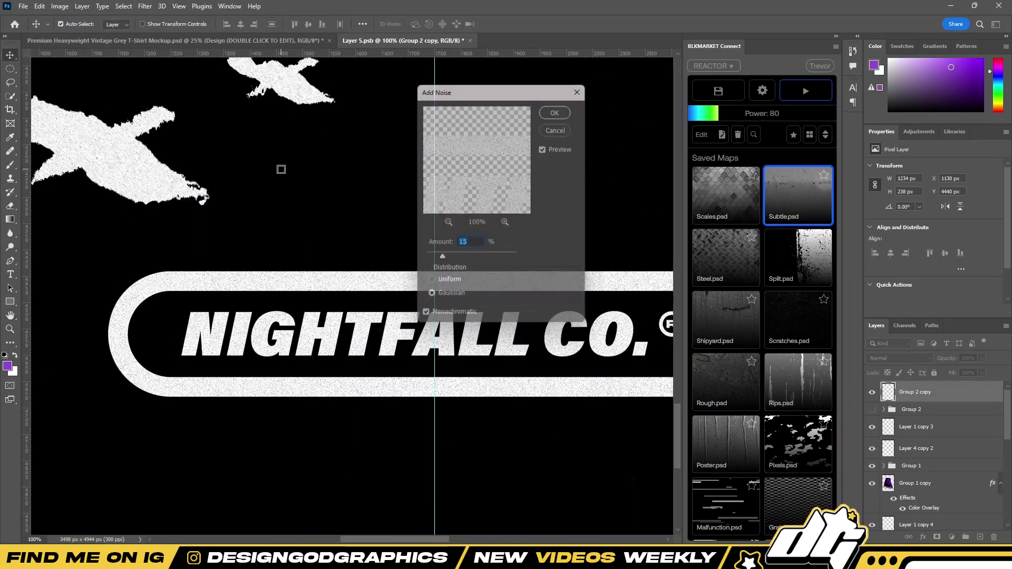
{"action": "key", "text": "Return"}
{"action": "key", "text": "ctrl+0"}
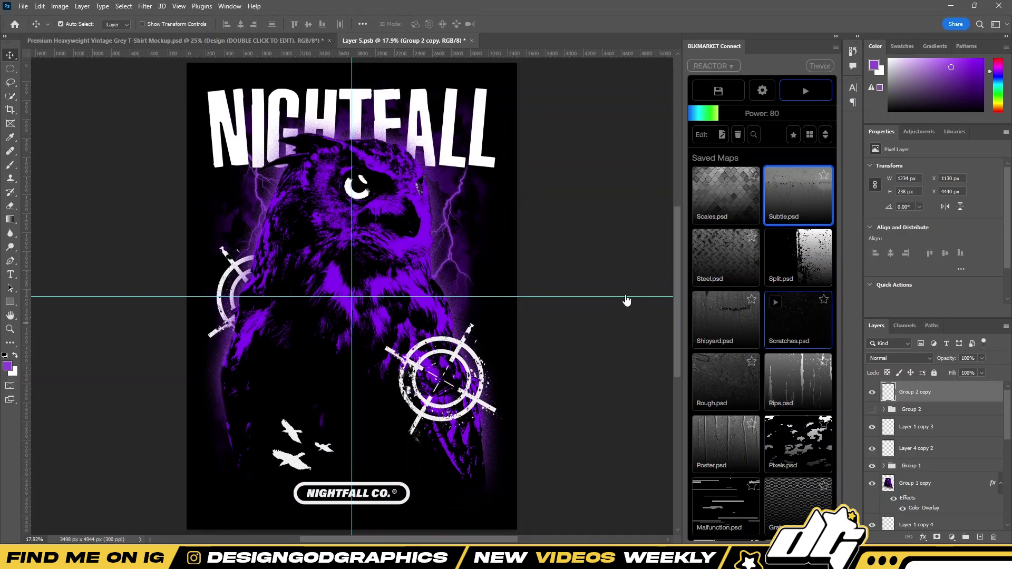
{"action": "left_click", "coordinate": [836, 35]}
{"action": "scroll", "coordinate": [406, 315], "scroll_direction": "down", "scroll_amount": 1}
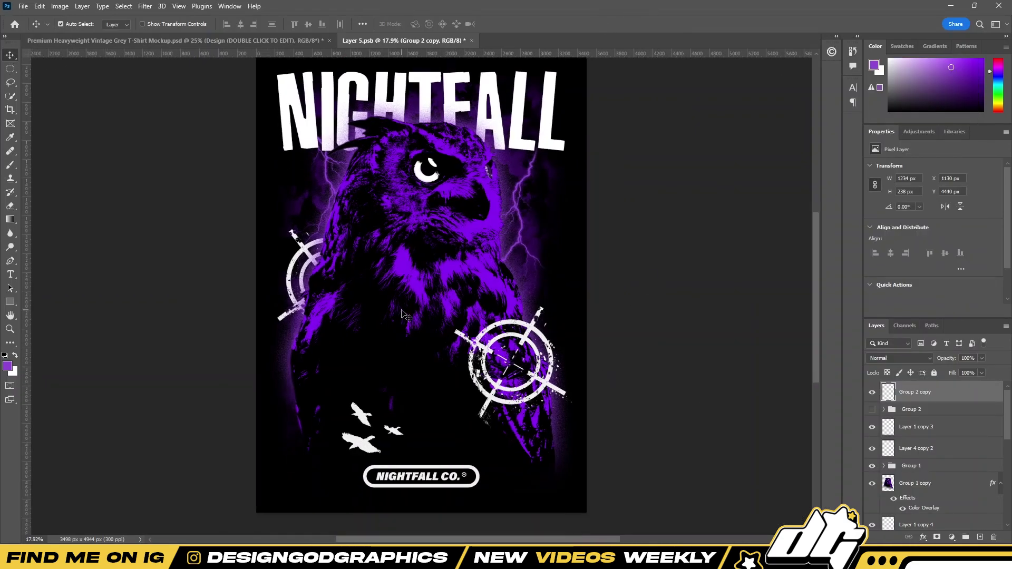
- Select and zoom in on the NIGHTFALL title layer
{"action": "left_click", "coordinate": [497, 316]}
{"action": "key", "text": "ctrl+plus"}
{"action": "key", "text": "ctrl+plus"}
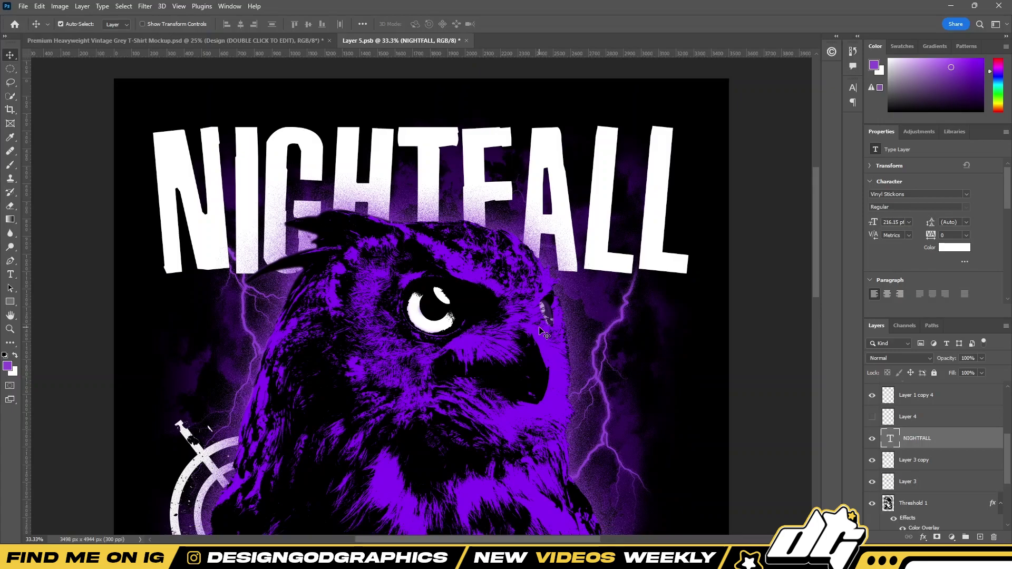
{"action": "left_click", "coordinate": [145, 7]}
{"action": "left_click", "coordinate": [924, 441]}
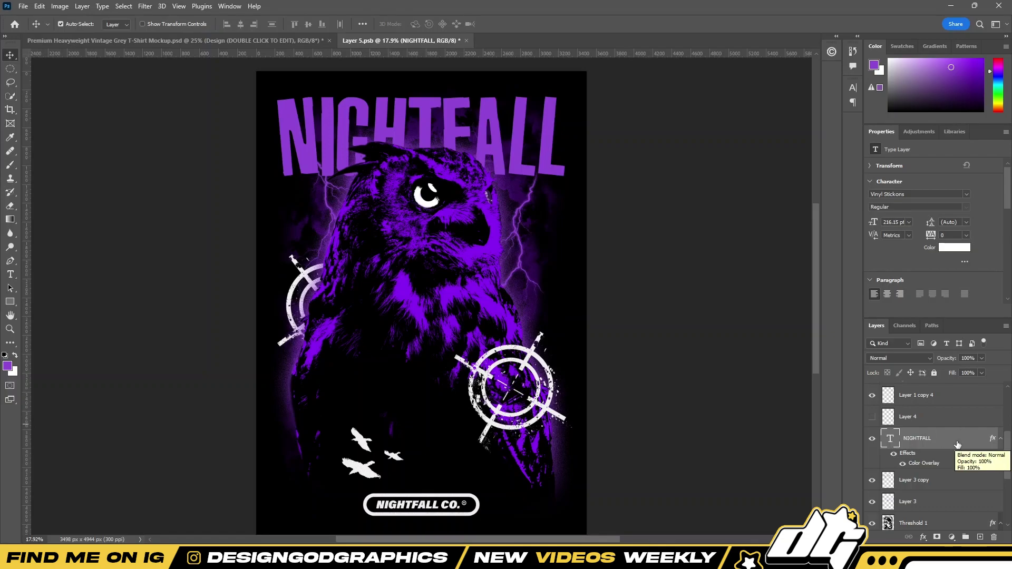
- Rasterize the NIGHTFALL type and its purple layer style into pixels
{"action": "right_click", "coordinate": [957, 444]}
{"action": "left_click", "coordinate": [858, 262]}
{"action": "right_click", "coordinate": [943, 435]}
{"action": "left_click", "coordinate": [859, 269]}
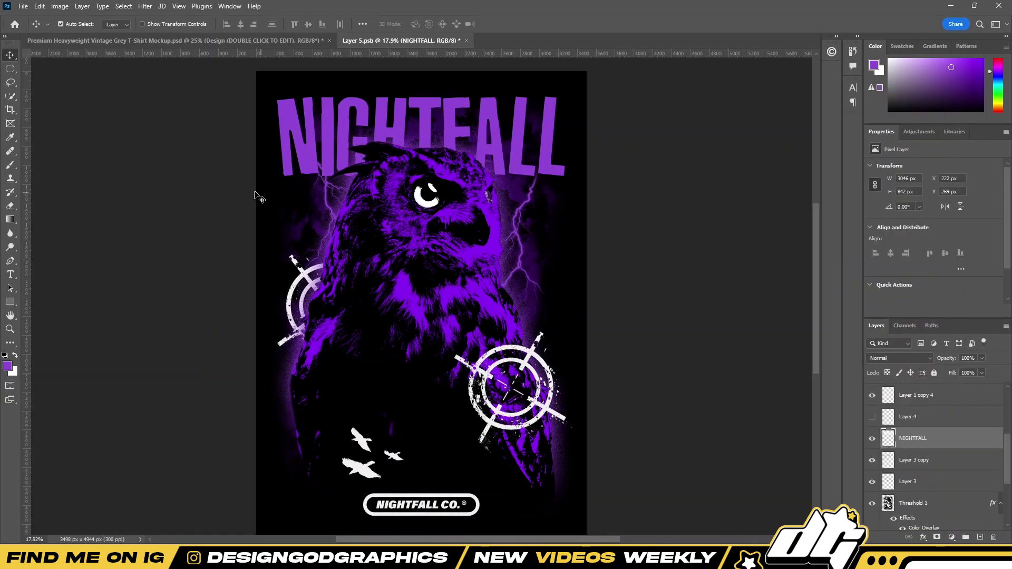
- Apply Add Noise to give the NIGHTFALL title a grainy texture
{"action": "left_click", "coordinate": [145, 7]}
{"action": "left_click", "coordinate": [295, 170]}
{"action": "left_click", "coordinate": [553, 108]}
{"action": "scroll", "coordinate": [417, 97], "scroll_direction": "up", "scroll_amount": 3}
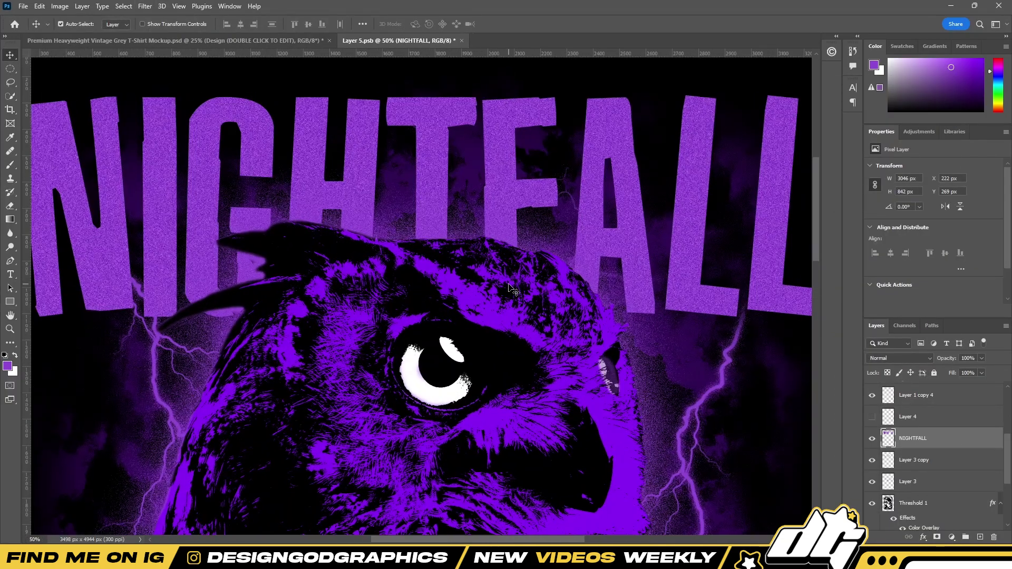
{"action": "scroll", "coordinate": [510, 289], "scroll_direction": "down", "scroll_amount": 3}
{"action": "scroll", "coordinate": [921, 403], "scroll_direction": "up", "scroll_amount": 3}
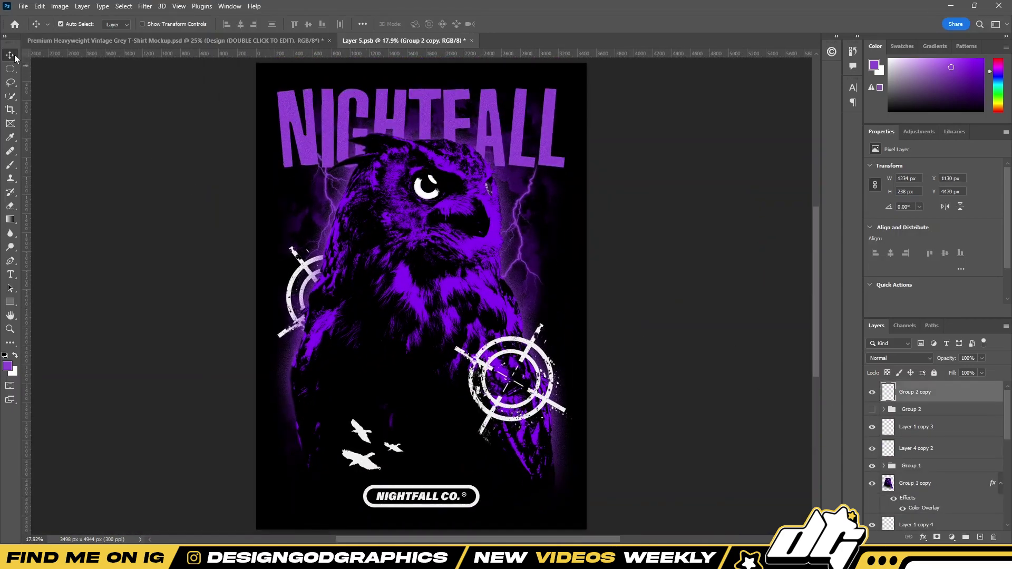
{"action": "left_click_drag", "start_coordinate": [1006, 426], "coordinate": [1005, 436]}
- Discard the purple overlay on the badge
{"action": "scroll", "coordinate": [946, 470], "scroll_direction": "up", "scroll_amount": 2}
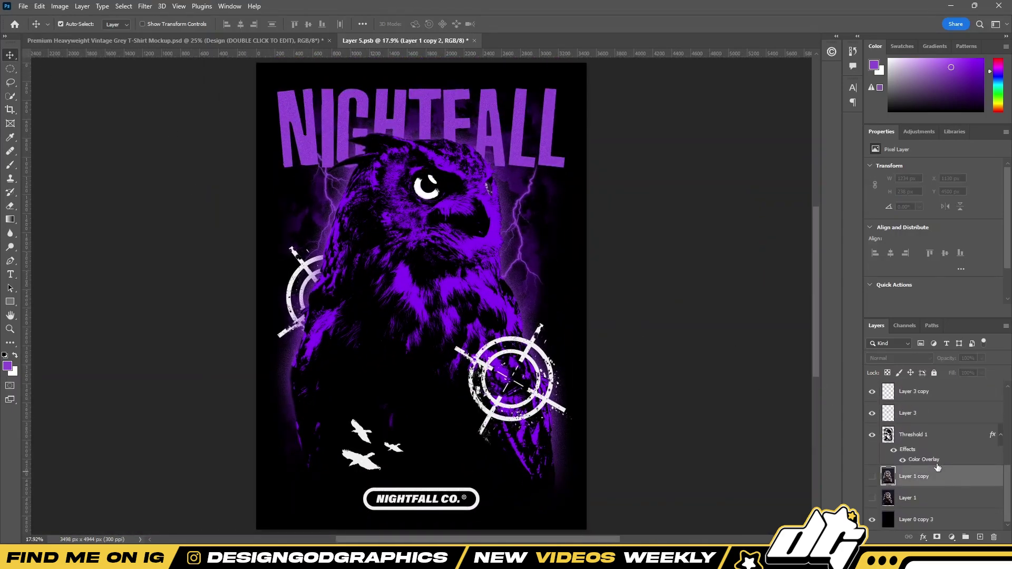
{"action": "left_click", "coordinate": [946, 471]}
{"action": "scroll", "coordinate": [944, 421], "scroll_direction": "up", "scroll_amount": 3}
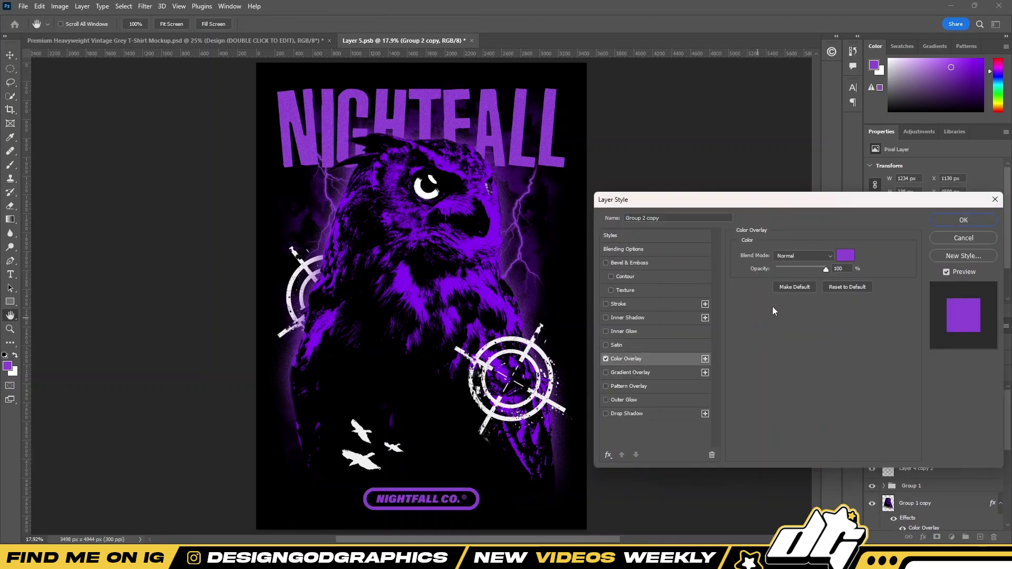
{"action": "left_click", "coordinate": [939, 238]}
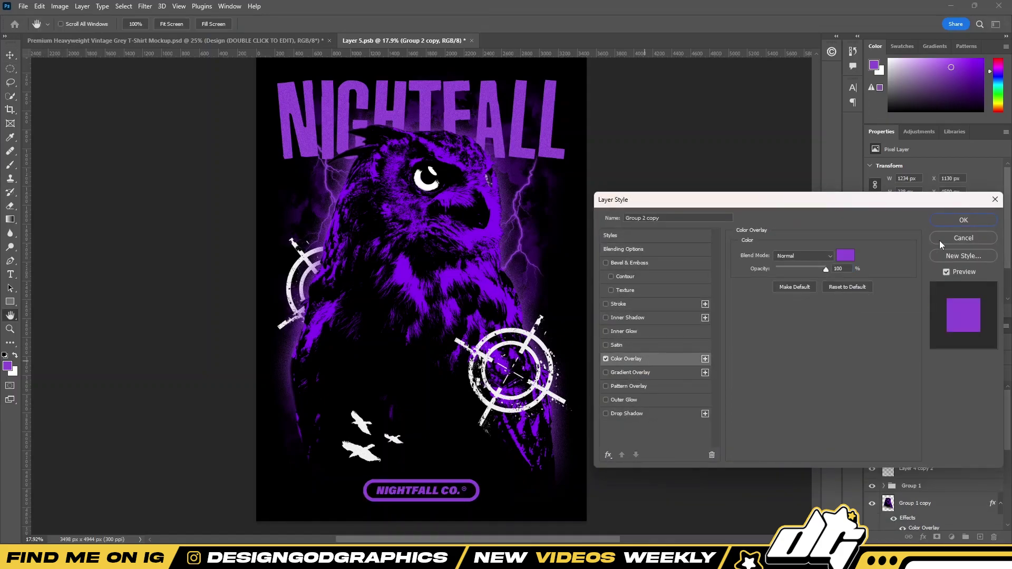
- Marquee the NIGHTFALL CO. lettering and copy it onto its own layer
{"action": "key", "text": "m"}
{"action": "scroll", "coordinate": [362, 361], "scroll_direction": "up", "scroll_amount": 3}
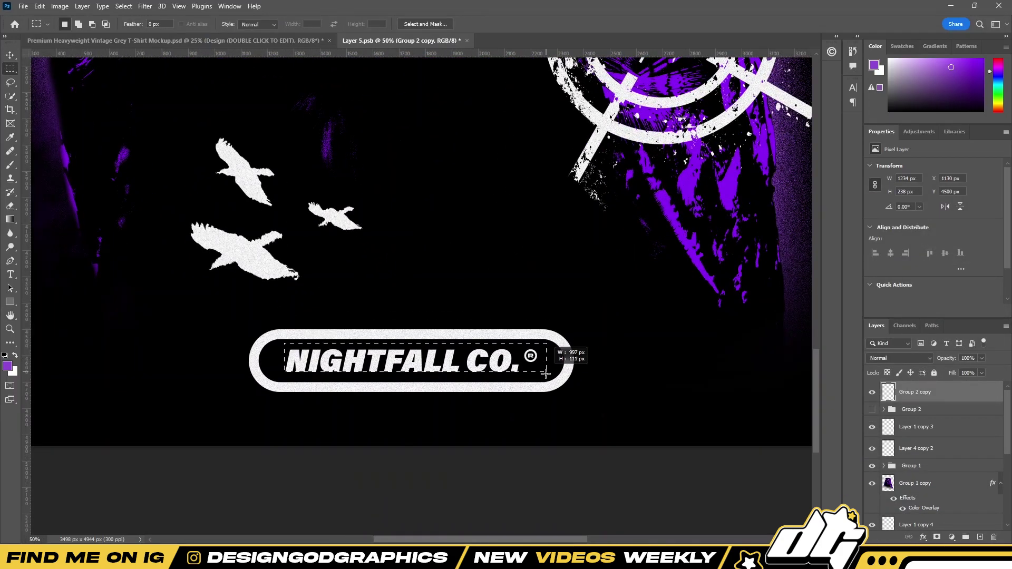
{"action": "left_click_drag", "start_coordinate": [284, 343], "coordinate": [545, 373]}
{"action": "right_click", "coordinate": [490, 369]}
{"action": "left_click", "coordinate": [527, 238]}
- Set the eraser to a small hard round tip
{"action": "left_click", "coordinate": [73, 28]}
{"action": "left_click", "coordinate": [86, 164]}
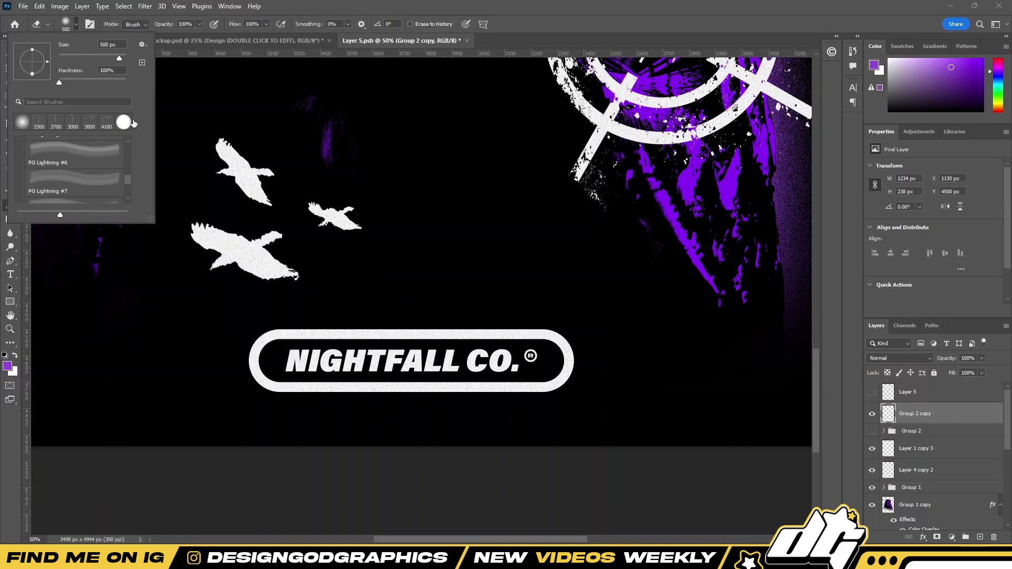
{"action": "left_click", "coordinate": [312, 344]}
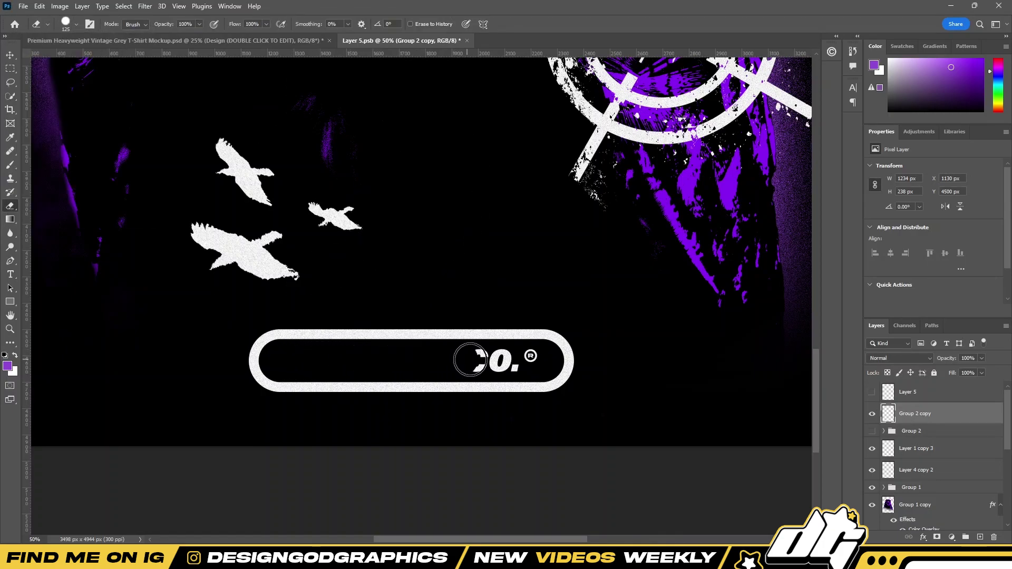
- Give the copied lettering a purple overlay, rasterize the style, and add grainy noise
{"action": "left_click", "coordinate": [939, 392]}
{"action": "double_click", "coordinate": [939, 392]}
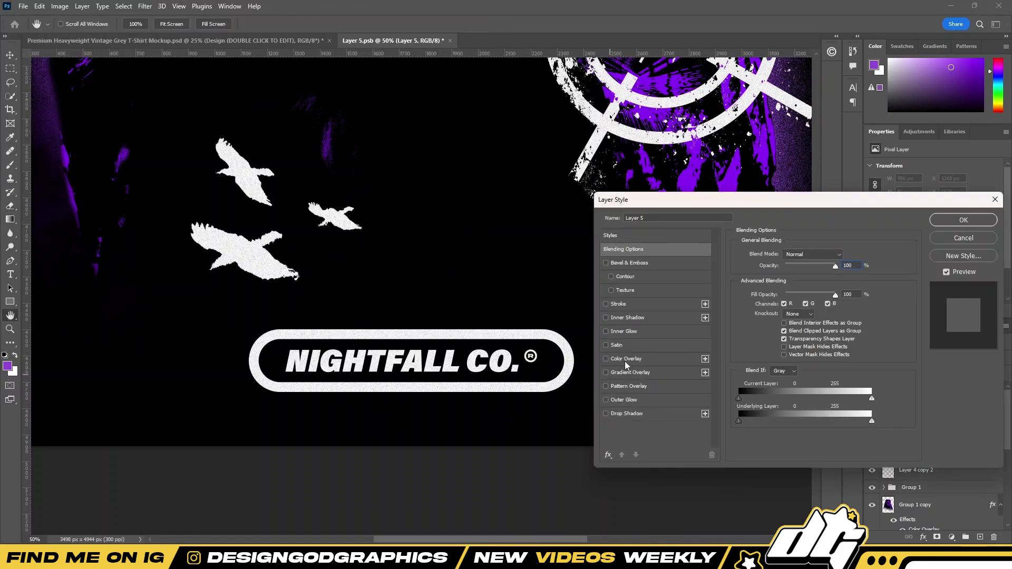
{"action": "left_click", "coordinate": [625, 361]}
{"action": "key", "text": "Return"}
{"action": "right_click", "coordinate": [945, 392]}
{"action": "left_click", "coordinate": [905, 300]}
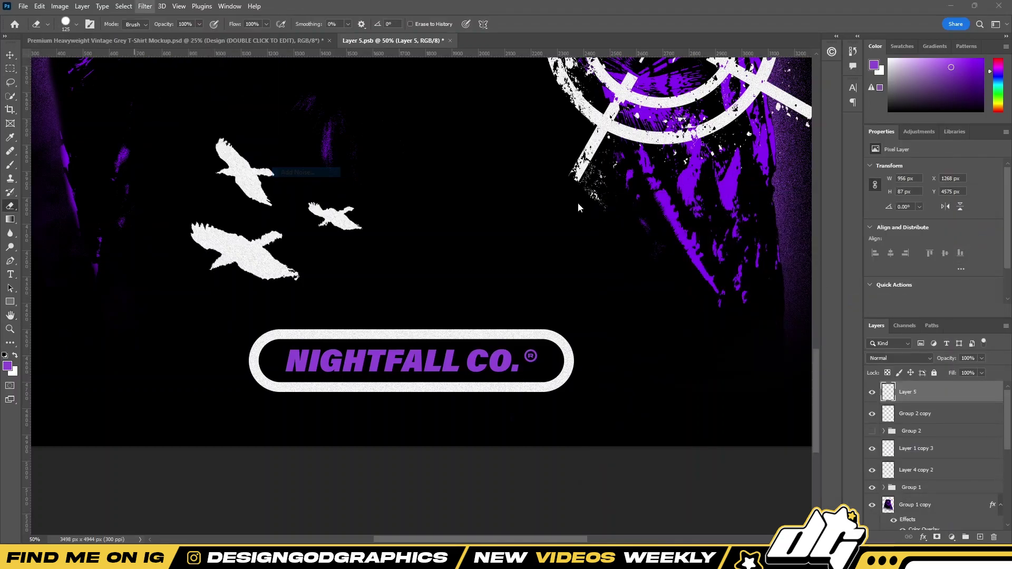
{"action": "left_click", "coordinate": [576, 117]}
- Group the range of design layers together
{"action": "key", "text": "ctrl+minus"}
{"action": "key", "text": "ctrl+minus"}
{"action": "key", "text": "ctrl+minus"}
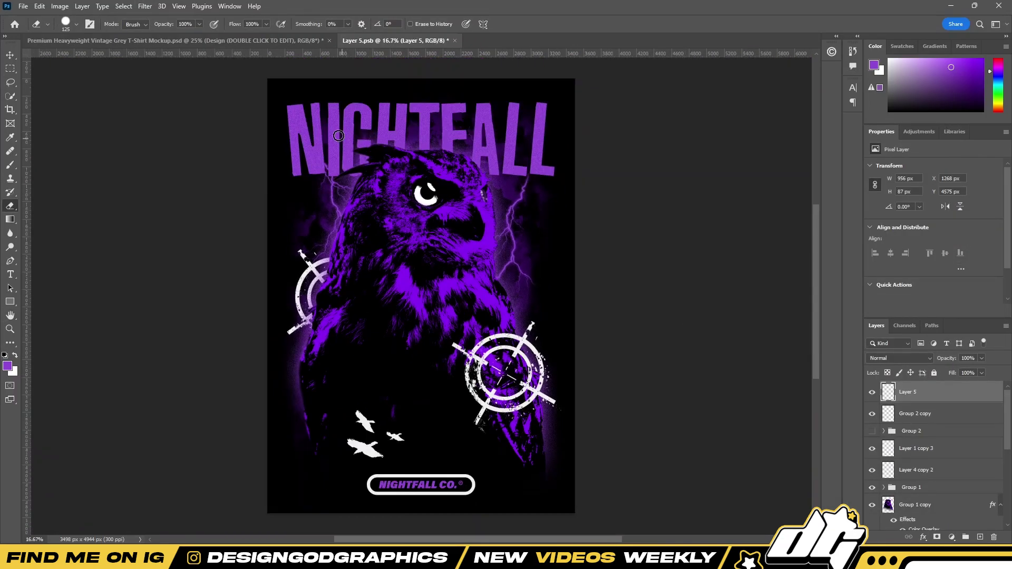
{"action": "left_click", "coordinate": [938, 506], "text": "shift"}
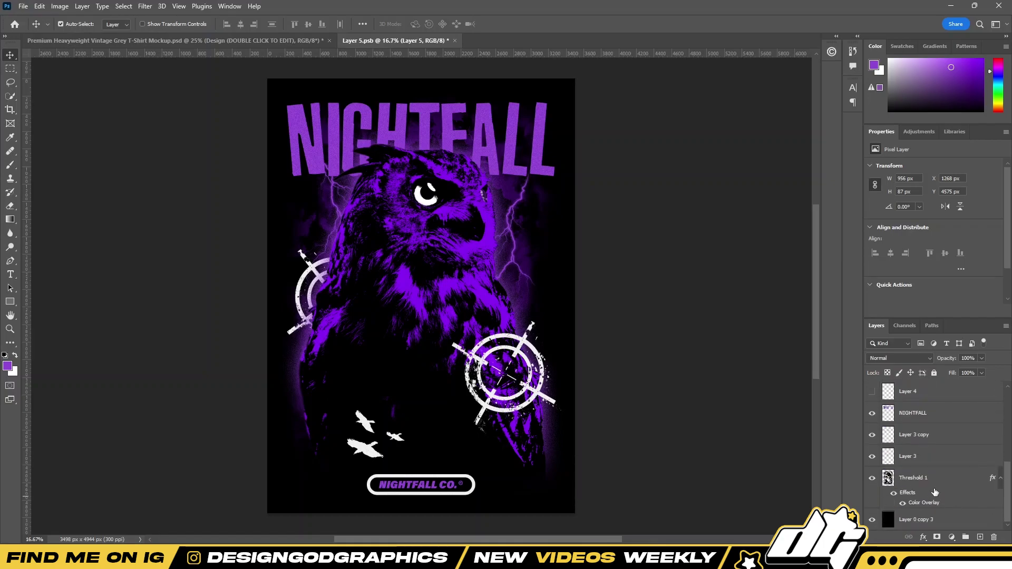
{"action": "key", "text": "ctrl+g"}
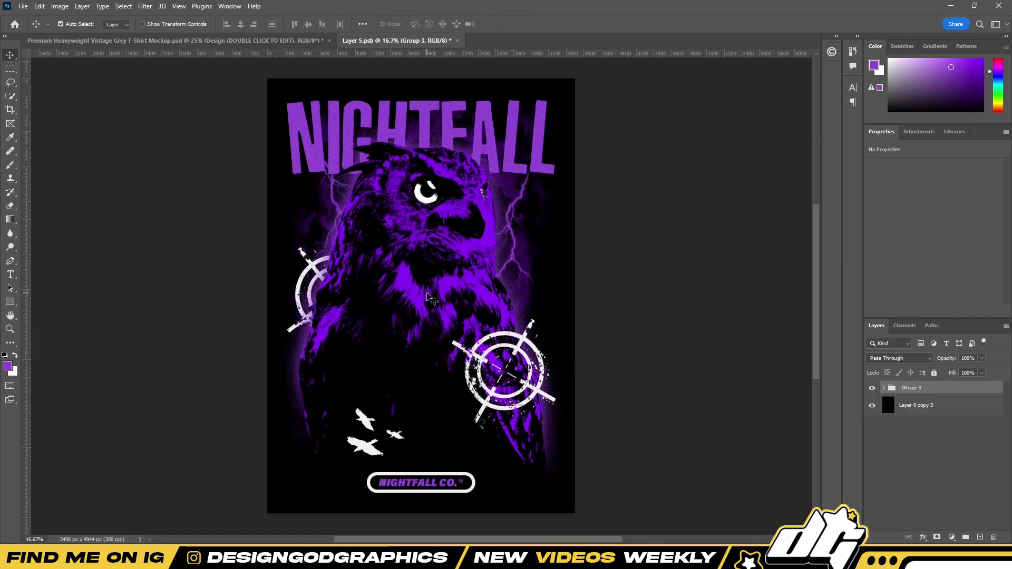
- Save the design and close the Layer 5.psb tab
{"action": "left_click", "coordinate": [22, 6]}
{"action": "left_click", "coordinate": [44, 100]}
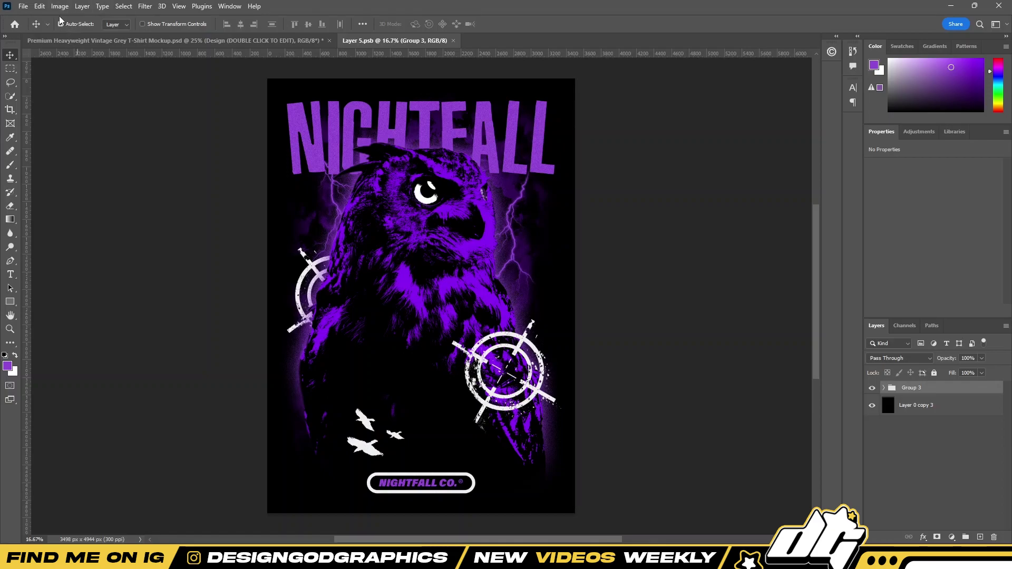
{"action": "left_click", "coordinate": [452, 40]}
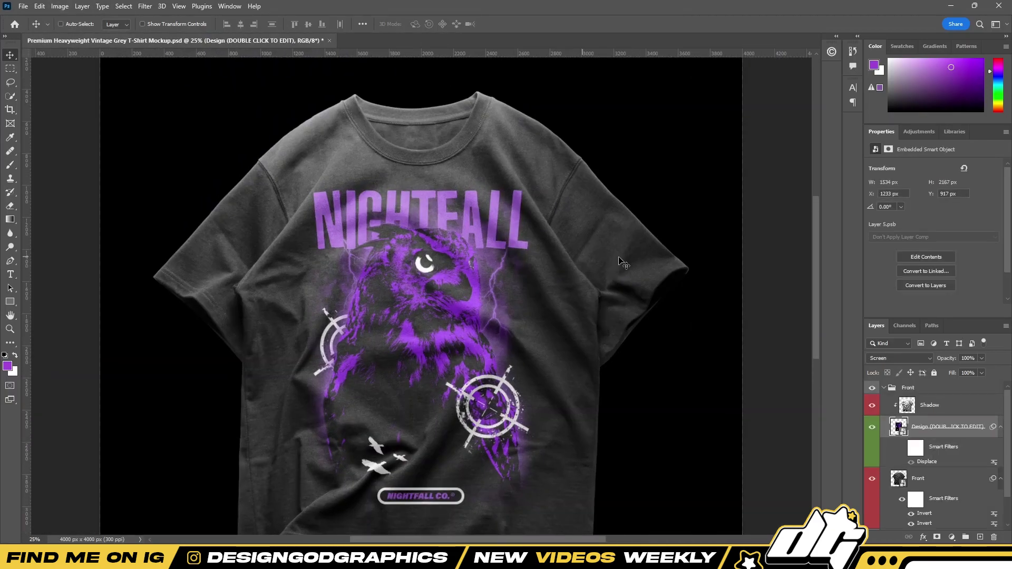
- Zoom in on the NIGHTFALL print on the grey t-shirt, then zoom back out
{"action": "key", "text": "ctrl+plus"}
{"action": "key", "text": "ctrl+plus"}
{"action": "key", "text": "ctrl+plus"}
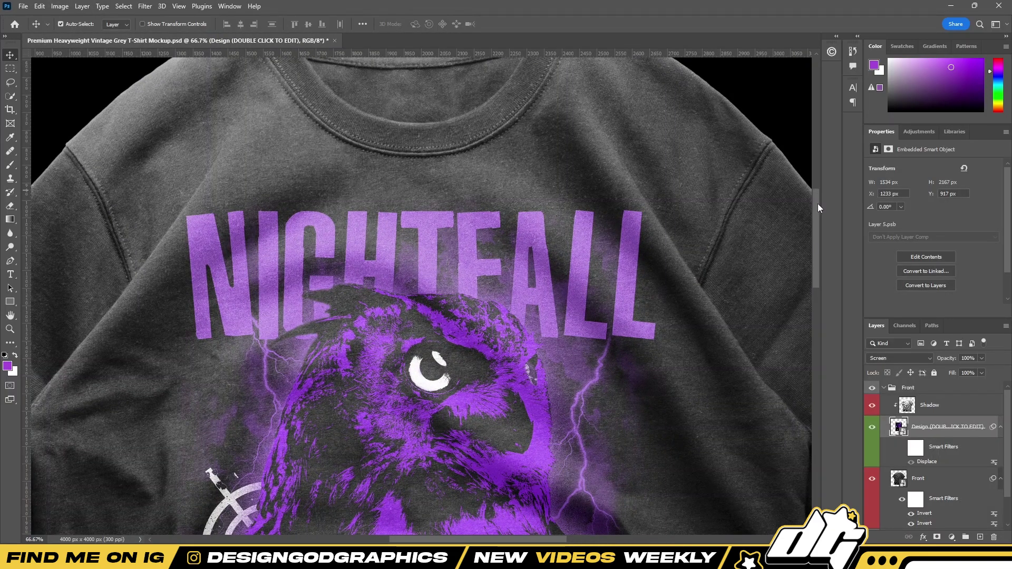
{"action": "mouse_move", "coordinate": [818, 206]}
{"action": "left_mouse_down"}
{"action": "mouse_move", "coordinate": [820, 295]}
{"action": "mouse_move", "coordinate": [827, 218]}
{"action": "left_mouse_up"}
{"action": "key", "text": "ctrl+0"}
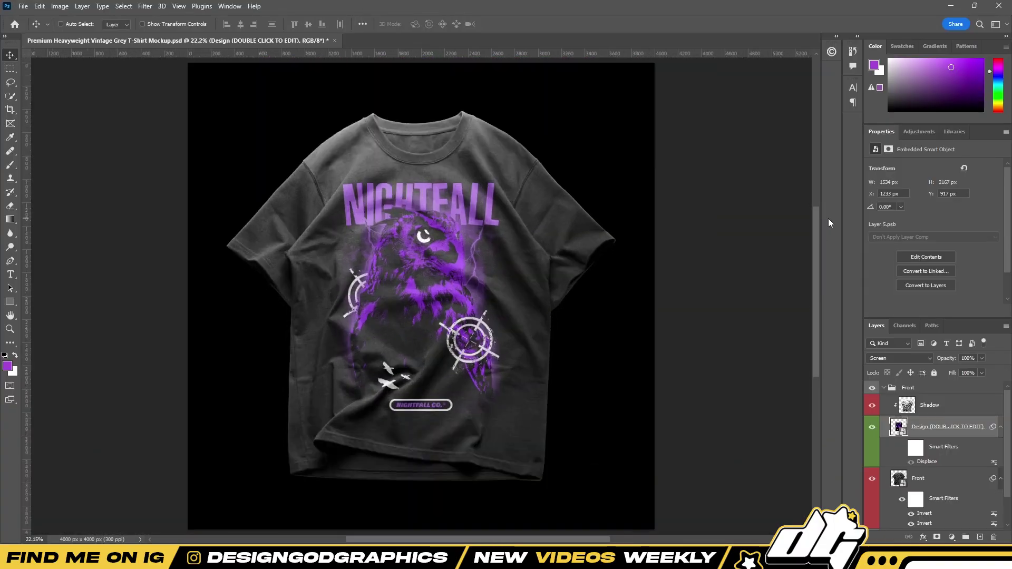